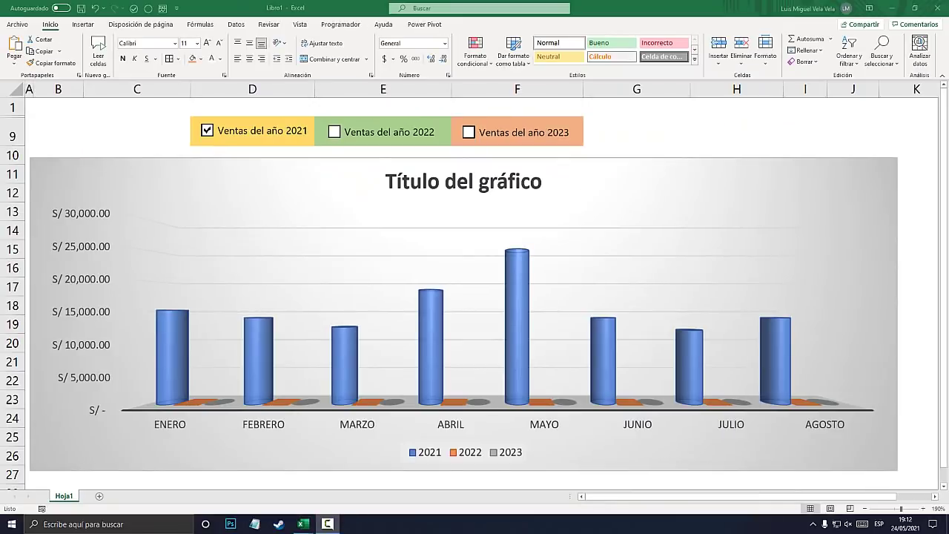
- Tick the 2022 and 2023 checkboxes to add those sales series to the chart
{"action": "left_click", "coordinate": [136, 131]}
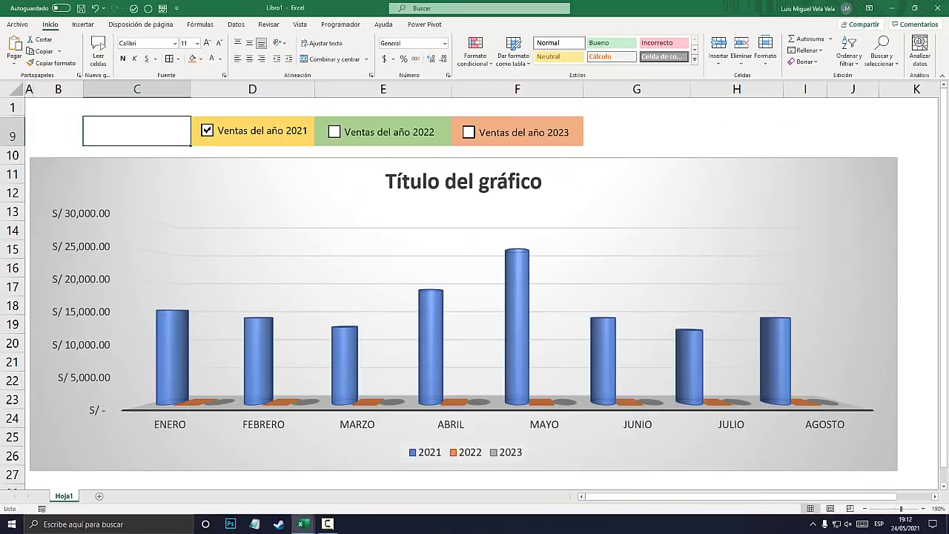
{"action": "left_click", "coordinate": [335, 131]}
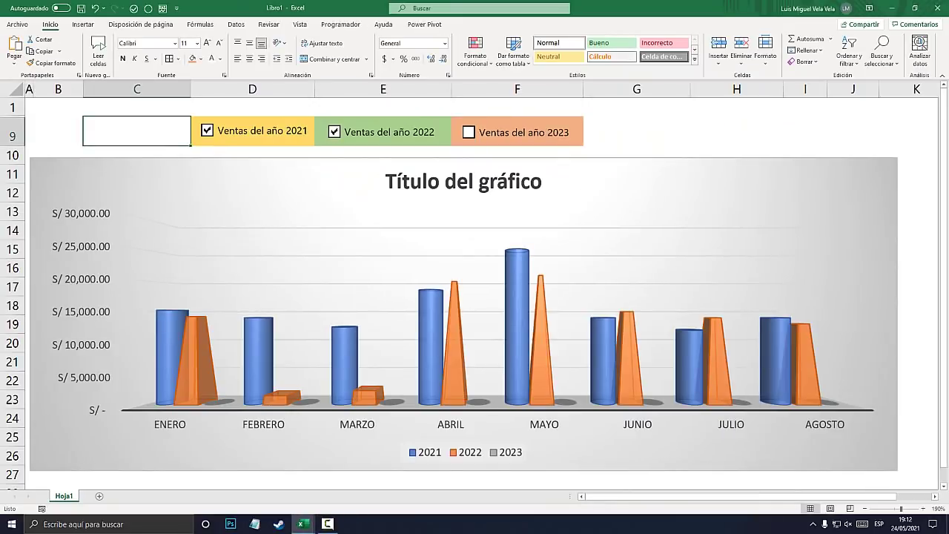
{"action": "mouse_move", "coordinate": [206, 353]}
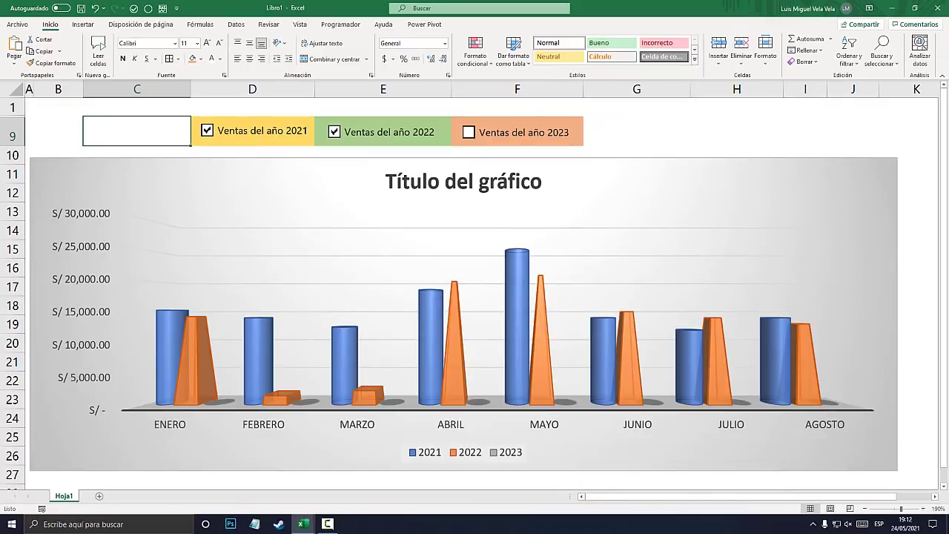
{"action": "left_click", "coordinate": [468, 132]}
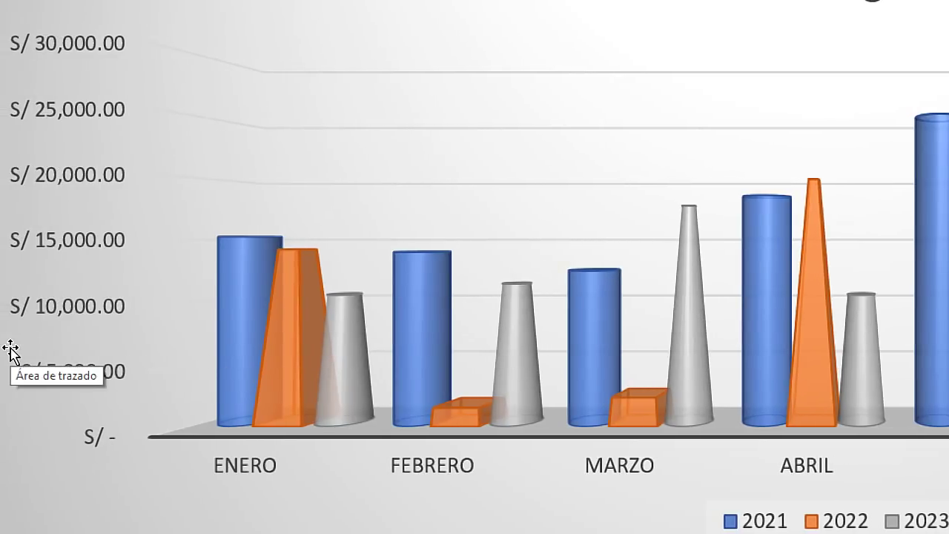
{"action": "mouse_move", "coordinate": [278, 400]}
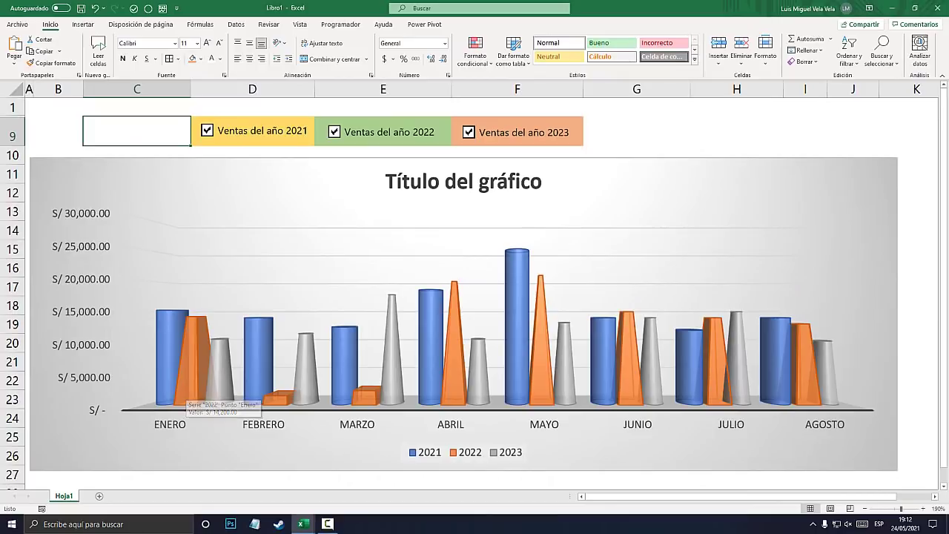
- Toggle the 2021, 2022 and 2023 series off and on, leaving only 2021 charted
{"action": "left_click", "coordinate": [334, 131]}
{"action": "left_click", "coordinate": [469, 132]}
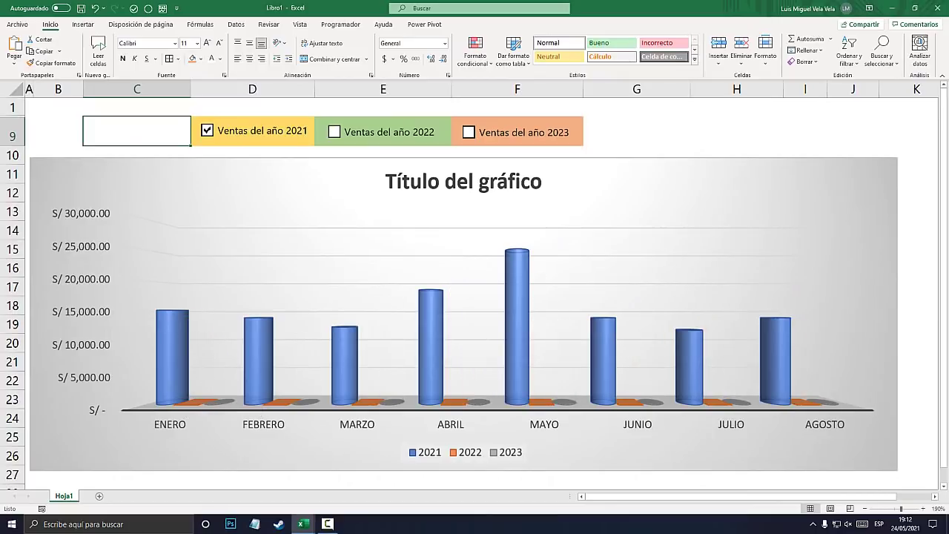
{"action": "left_click", "coordinate": [207, 131]}
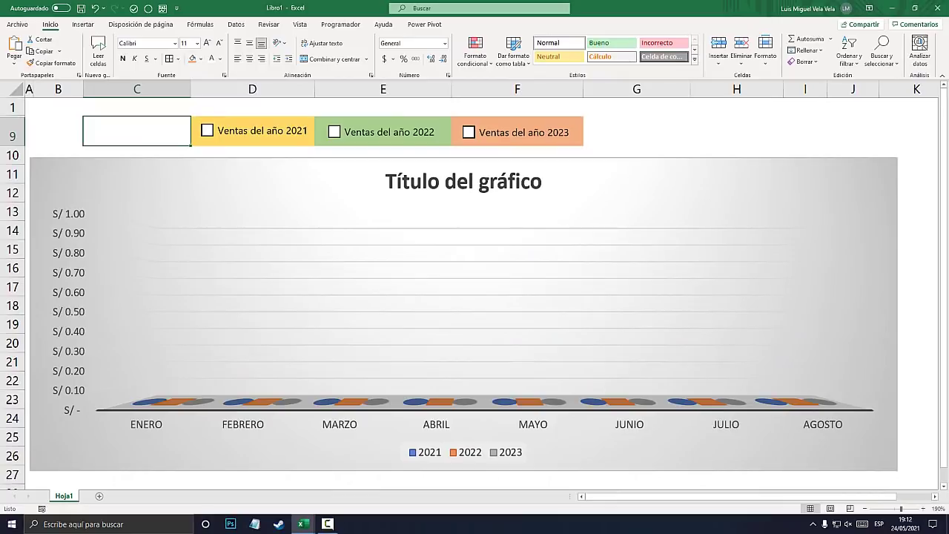
{"action": "left_click", "coordinate": [207, 131]}
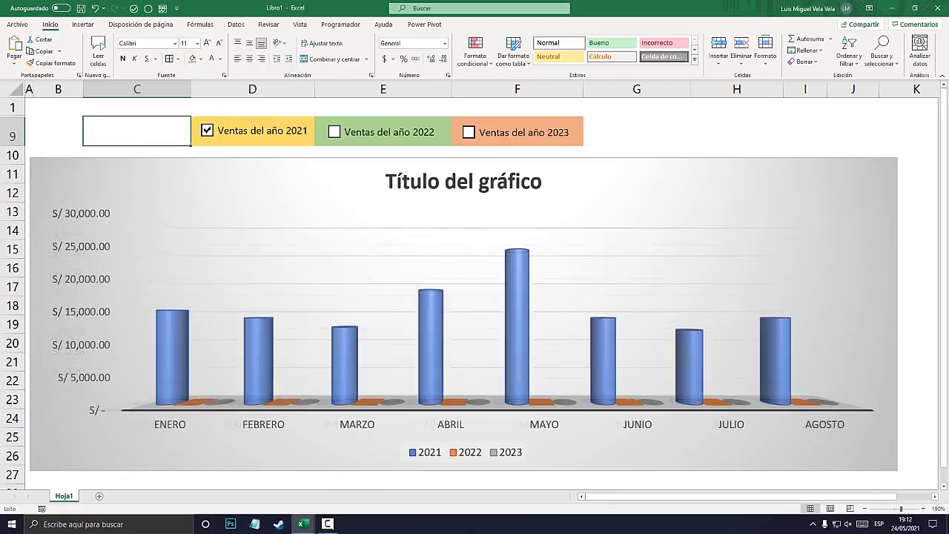
{"action": "left_click", "coordinate": [334, 131]}
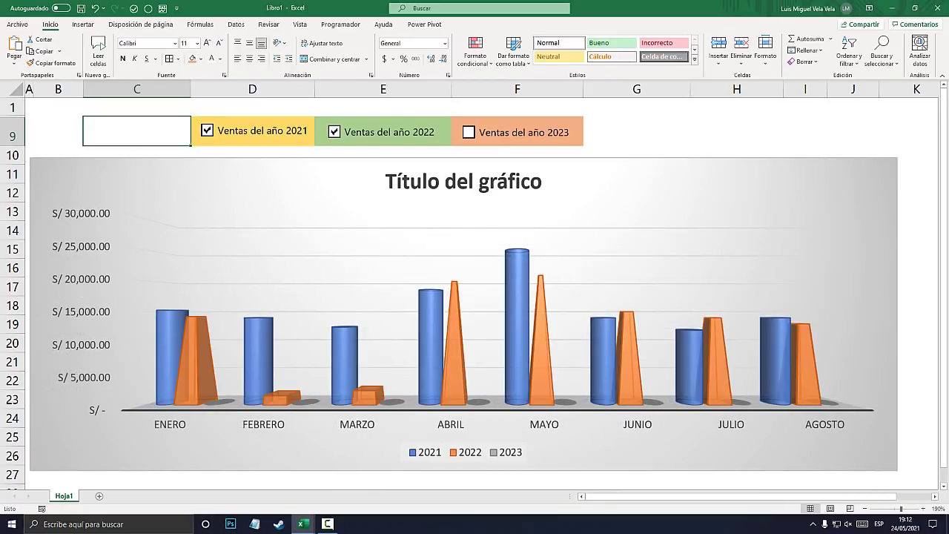
{"action": "left_click", "coordinate": [469, 132]}
{"action": "left_click", "coordinate": [469, 132]}
{"action": "left_click", "coordinate": [334, 131]}
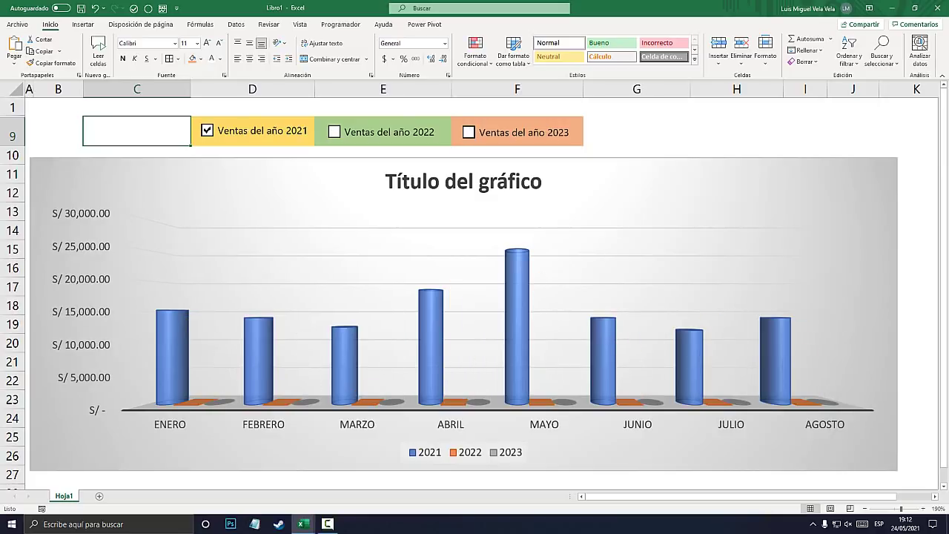
- In Libro2, select the B3:J6 monthly sales table, then deselect it
{"action": "mouse_move", "coordinate": [303, 523]}
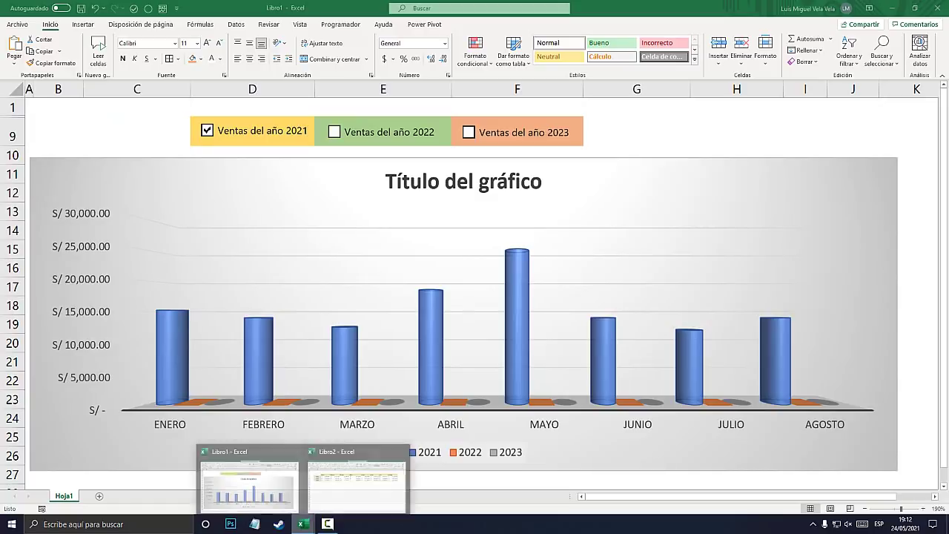
{"action": "left_click", "coordinate": [358, 478]}
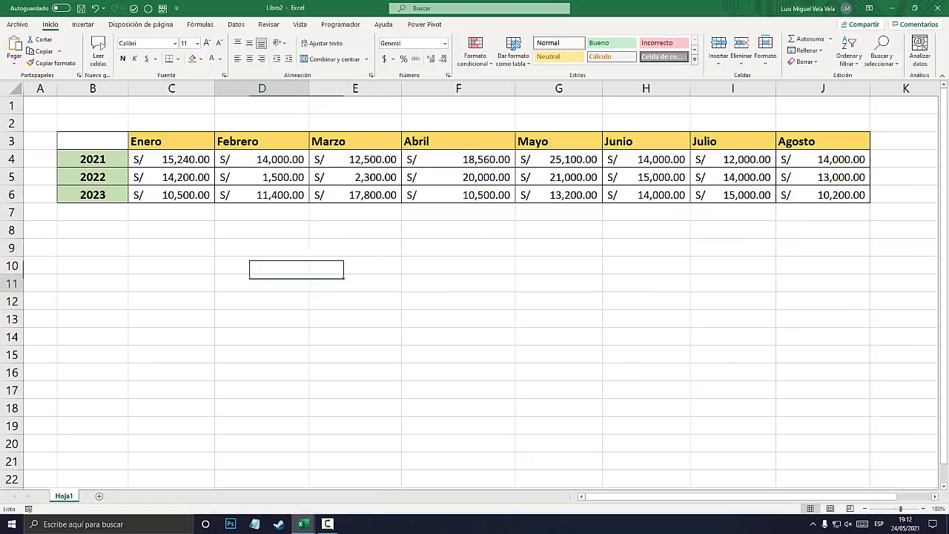
{"action": "left_click", "coordinate": [261, 283]}
{"action": "mouse_move", "coordinate": [92, 141]}
{"action": "left_mouse_down"}
{"action": "mouse_move", "coordinate": [458, 177]}
{"action": "mouse_move", "coordinate": [823, 195]}
{"action": "left_mouse_up"}
{"action": "left_click", "coordinate": [733, 247]}
{"action": "left_click_drag", "start_coordinate": [93, 141], "coordinate": [823, 195]}
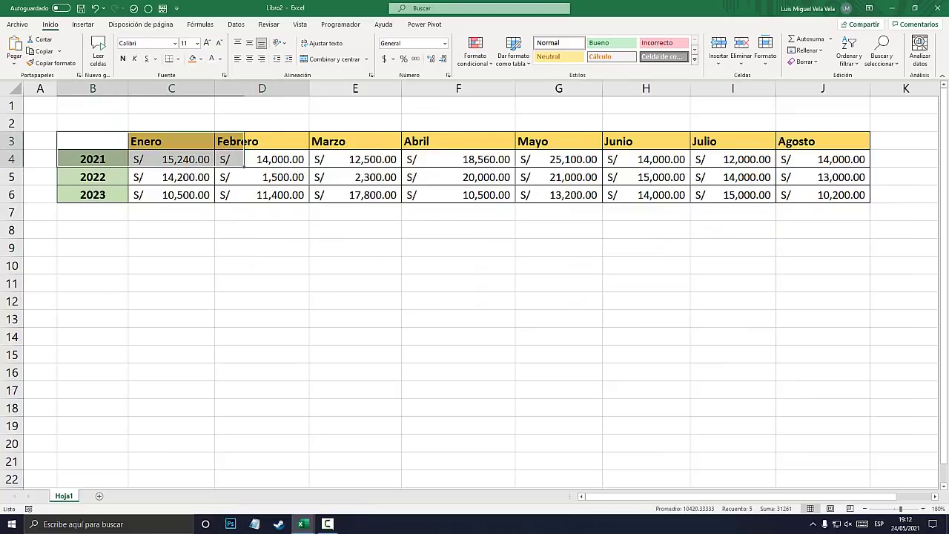
{"action": "left_click", "coordinate": [646, 265]}
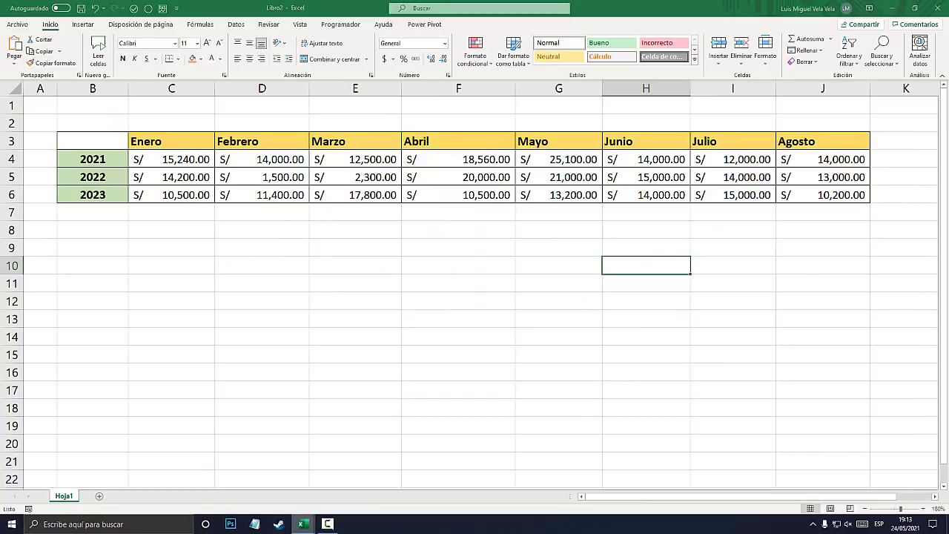
- Close the Libro1 workbook without saving, choosing No guardar
{"action": "mouse_move", "coordinate": [303, 523]}
{"action": "left_click", "coordinate": [245, 481]}
{"action": "key", "text": "ctrl+w"}
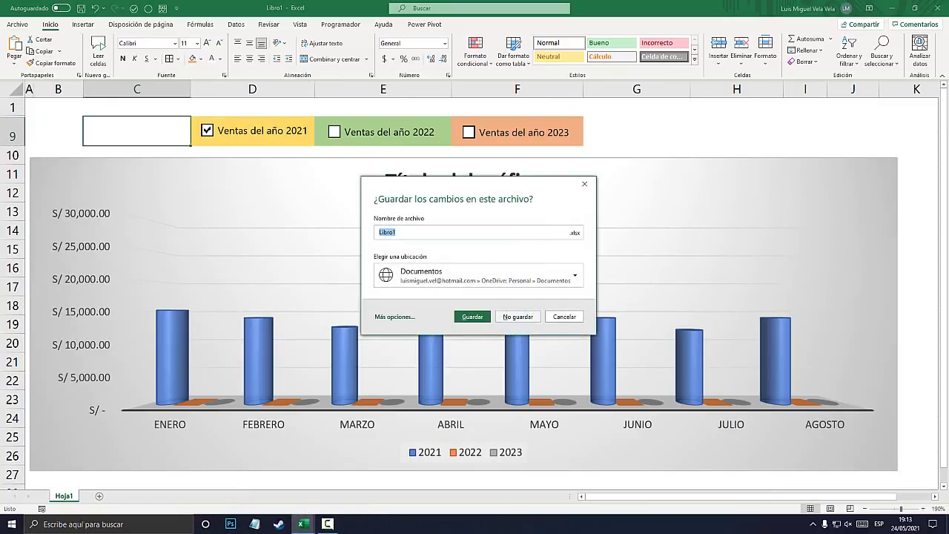
{"action": "left_click", "coordinate": [521, 316]}
{"action": "left_click", "coordinate": [355, 265]}
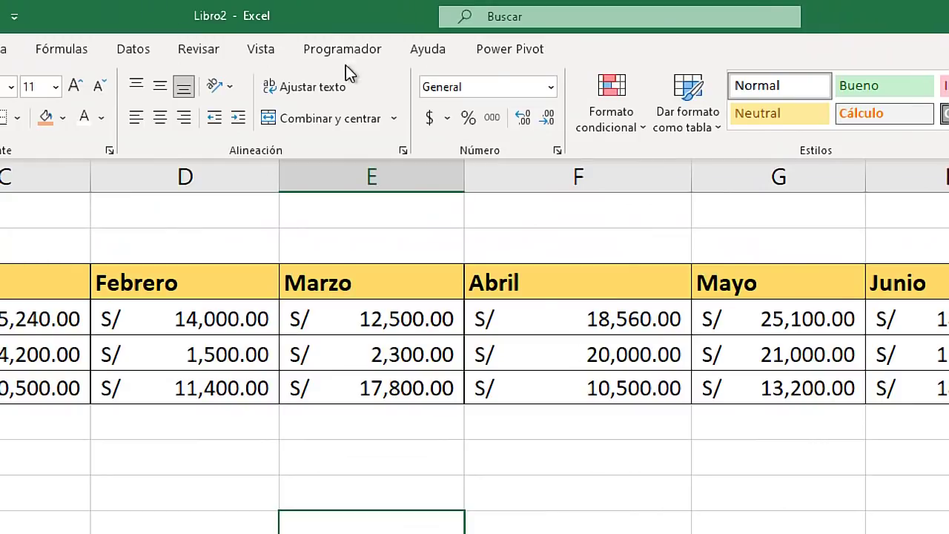
- Keep Programador ticked under Opciones > Personalizar cinta de opciones and confirm with Aceptar
{"action": "left_click", "coordinate": [346, 56]}
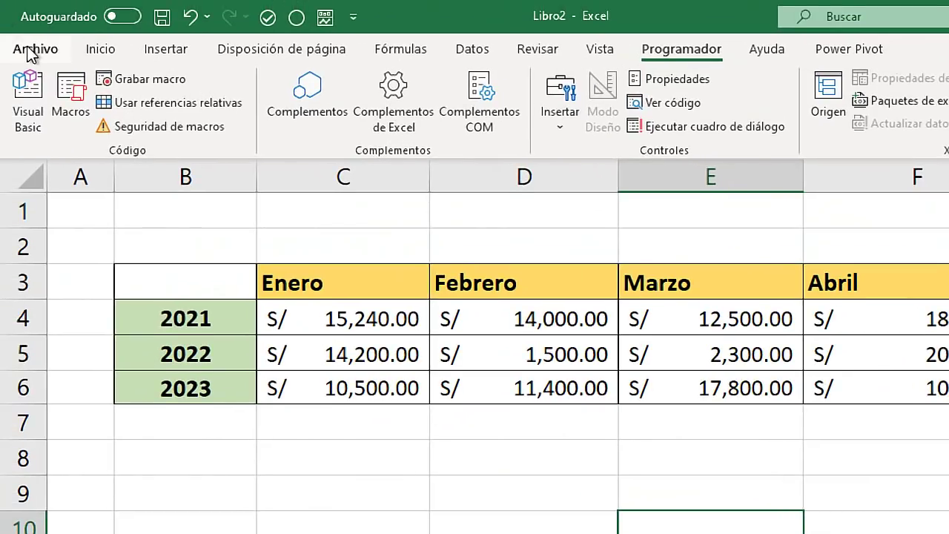
{"action": "left_click", "coordinate": [28, 49]}
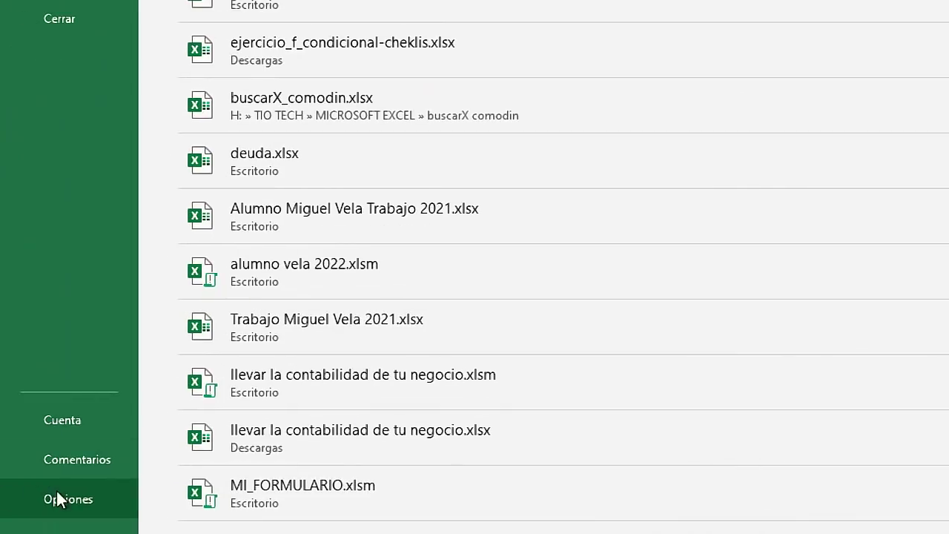
{"action": "left_click", "coordinate": [76, 496]}
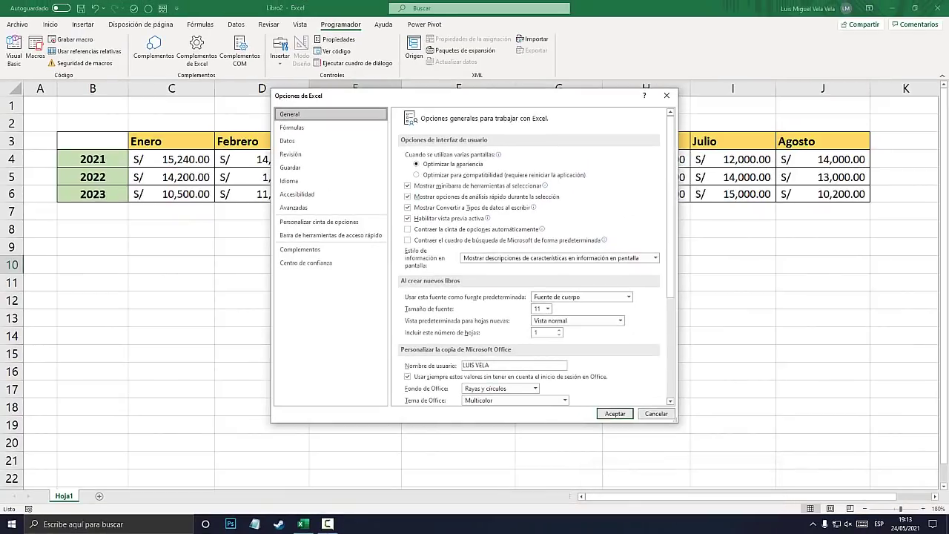
{"action": "left_click_drag", "start_coordinate": [475, 94], "coordinate": [468, 78]}
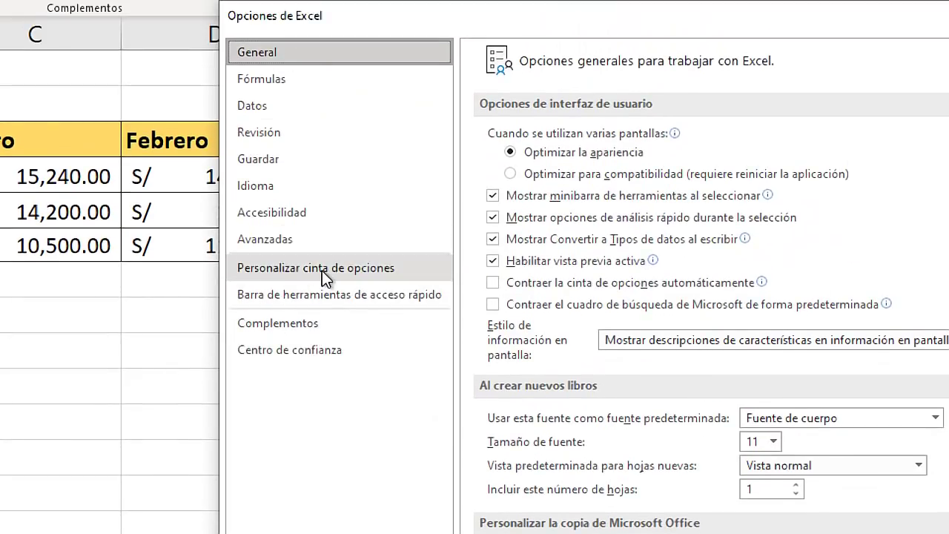
{"action": "left_click", "coordinate": [340, 270]}
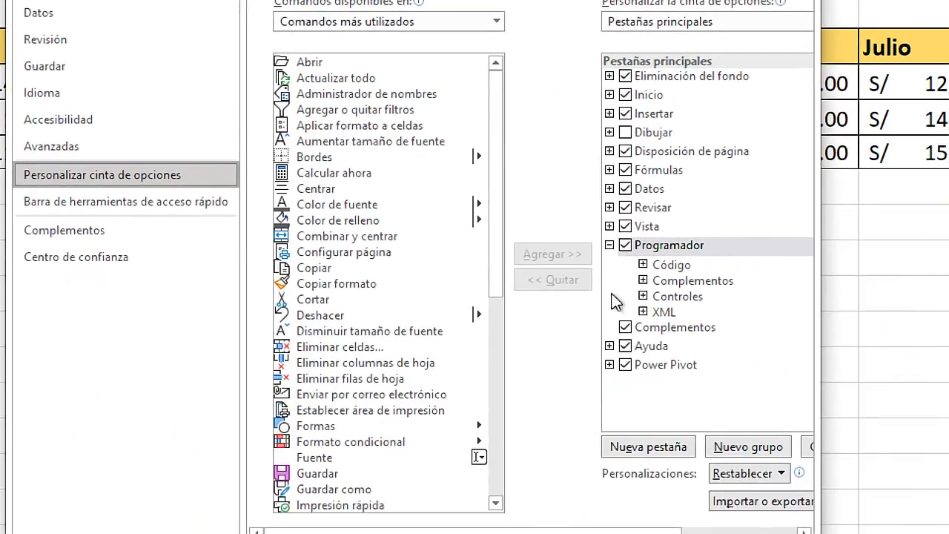
{"action": "left_click", "coordinate": [609, 245]}
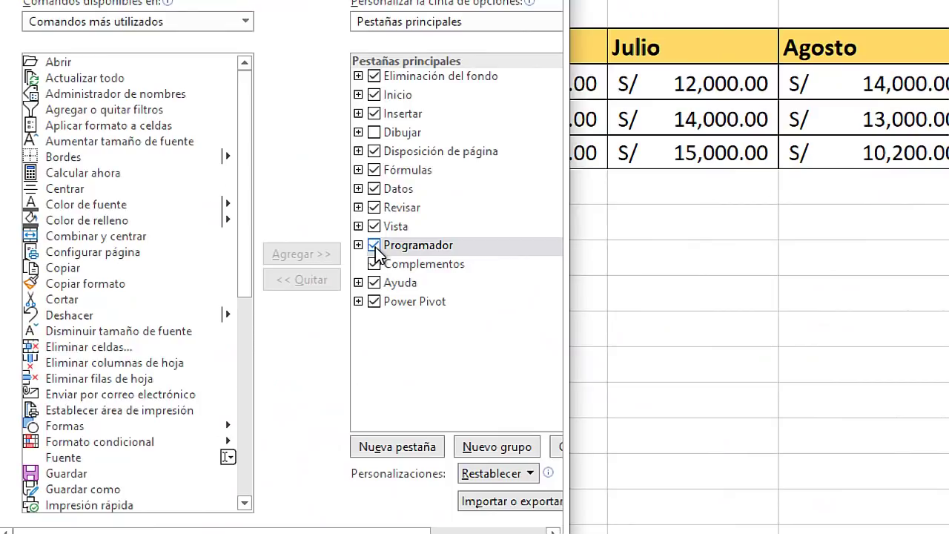
{"action": "left_click", "coordinate": [374, 248]}
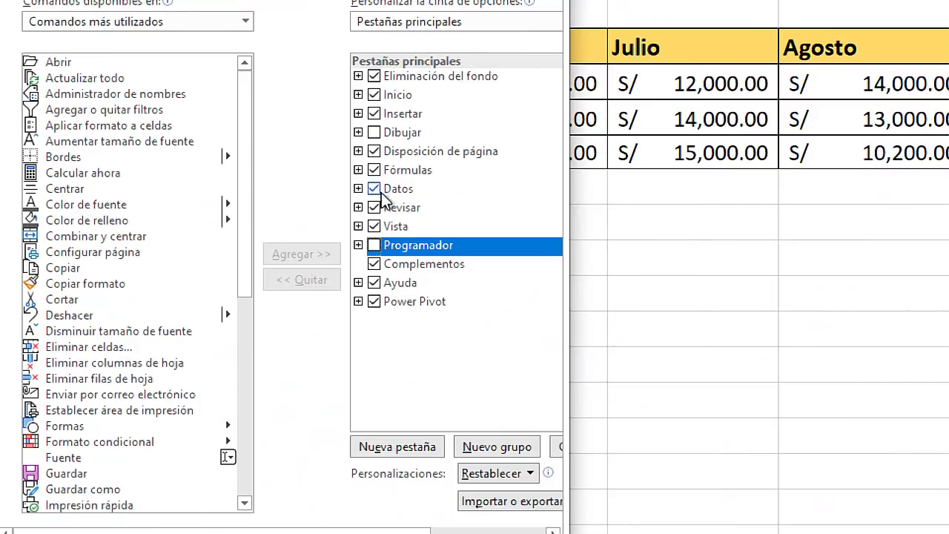
{"action": "left_click", "coordinate": [377, 248]}
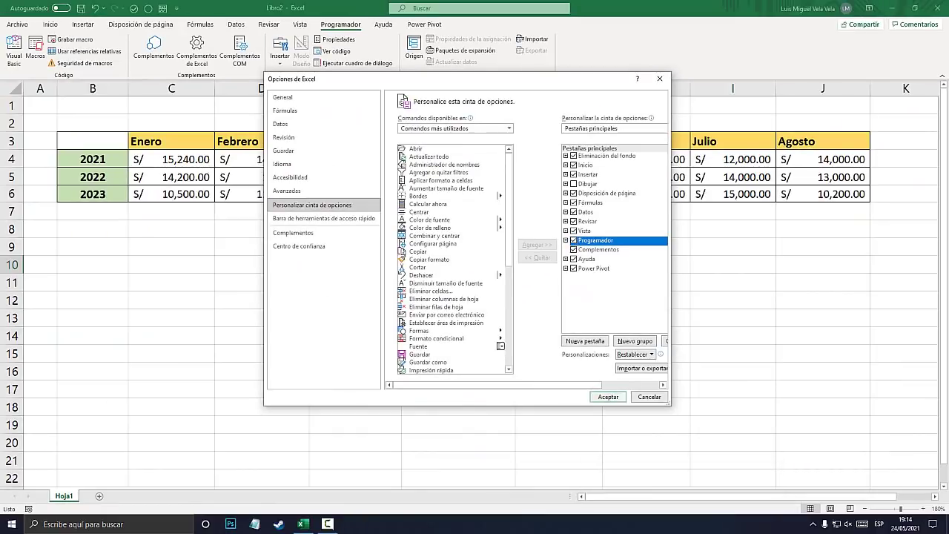
{"action": "left_click", "coordinate": [843, 511]}
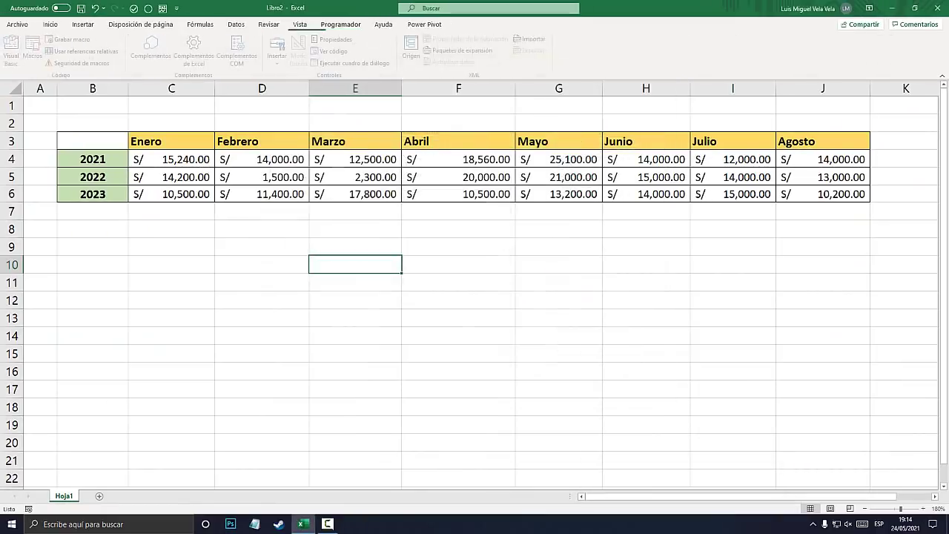
- Insert a form-control checkbox just below the sales table
{"action": "left_click", "coordinate": [262, 229]}
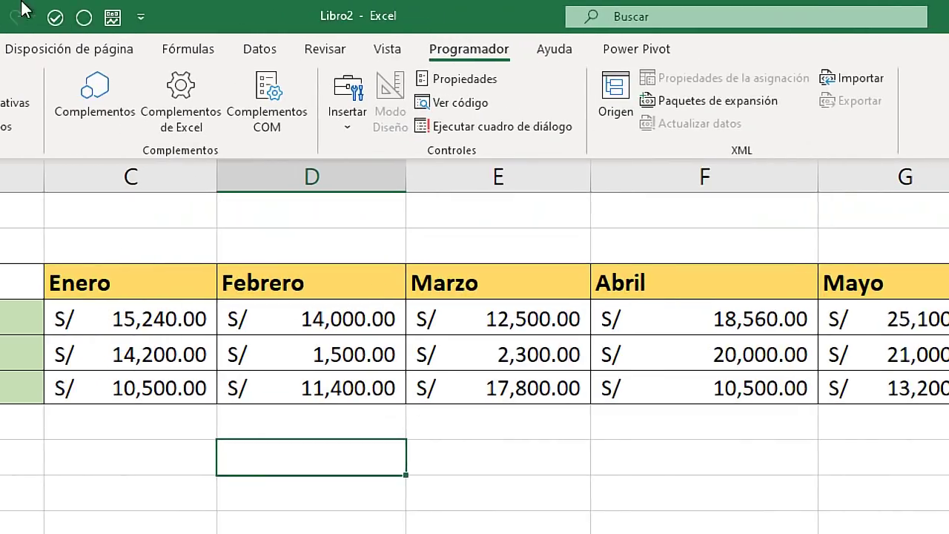
{"action": "left_click", "coordinate": [344, 128]}
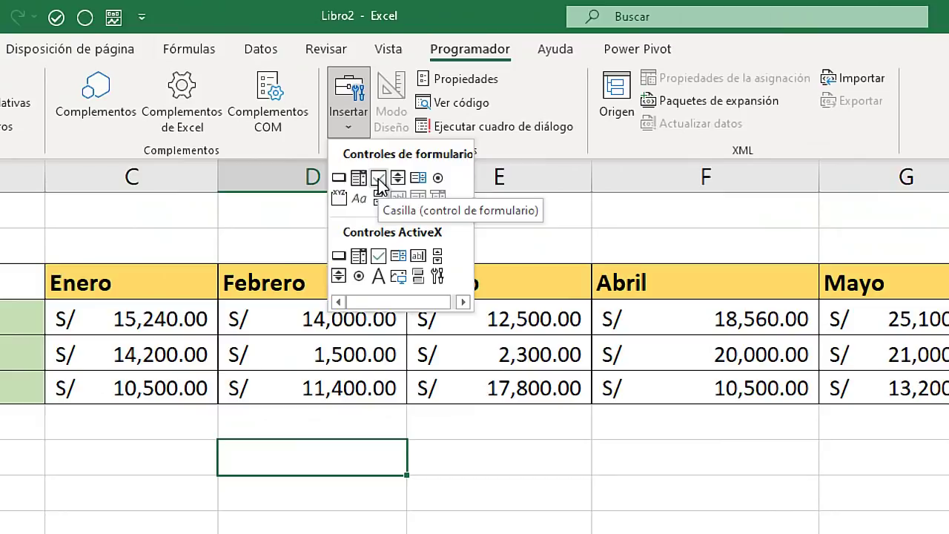
{"action": "left_click", "coordinate": [379, 179]}
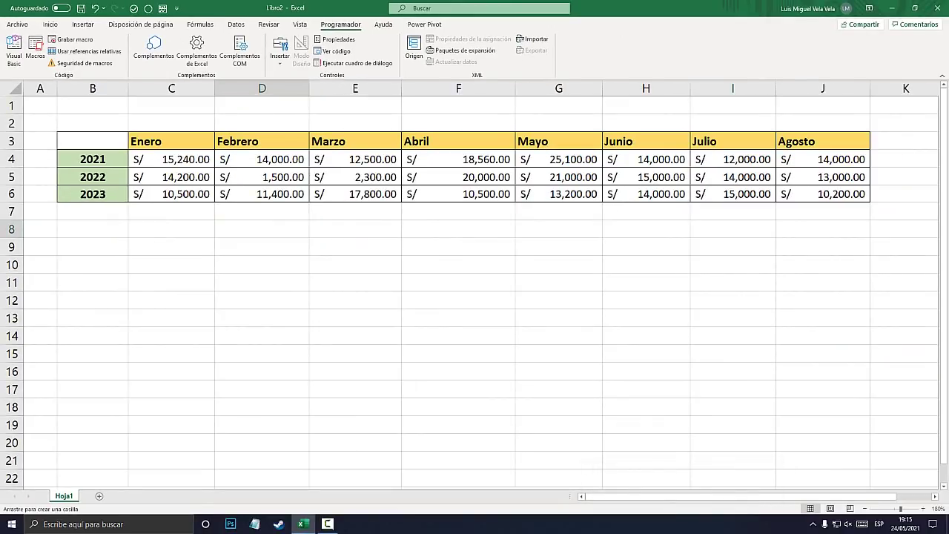
{"action": "mouse_move", "coordinate": [171, 240]}
{"action": "left_mouse_down"}
{"action": "mouse_move", "coordinate": [337, 262]}
{"action": "mouse_move", "coordinate": [328, 266]}
{"action": "left_mouse_up"}
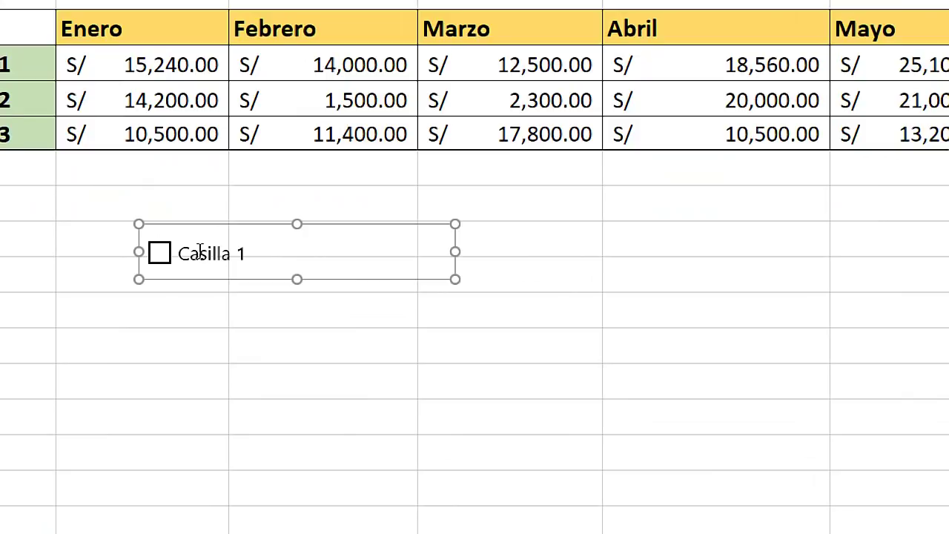
- Label the checkbox 'Ventas del año 2021', narrow it to fit, and move it below the table
{"action": "key", "text": "Delete"}
{"action": "key", "text": "Delete"}
{"action": "key", "text": "Delete"}
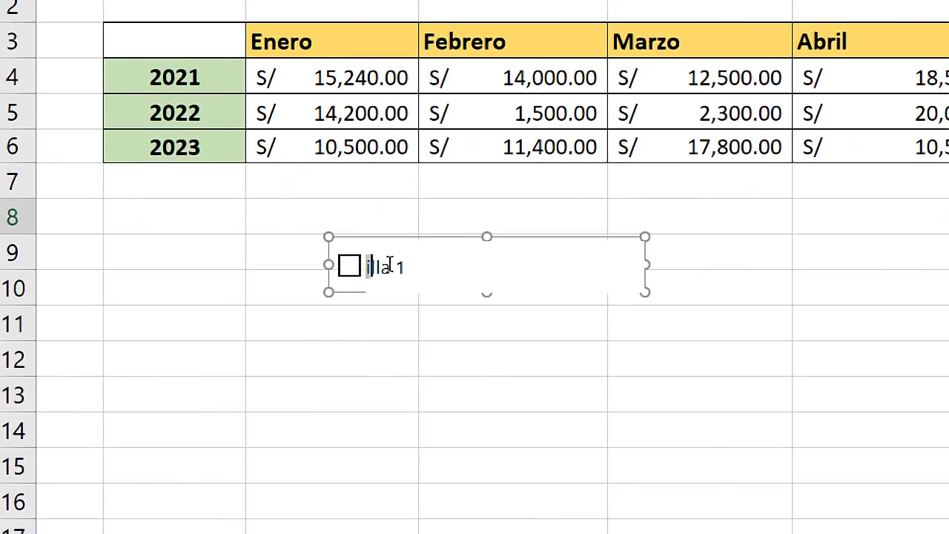
{"action": "key", "text": "Delete"}
{"action": "key", "text": "Delete"}
{"action": "type", "text": "Ventas del "}
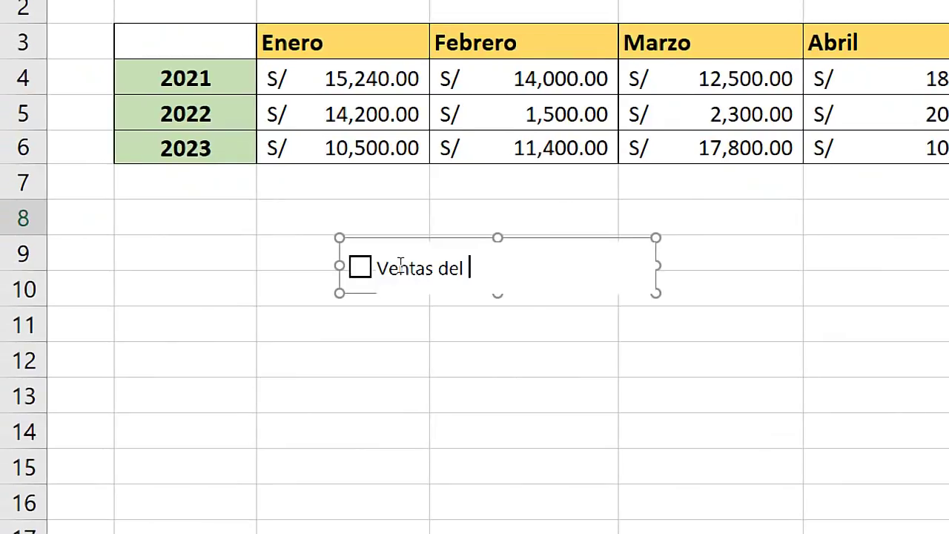
{"action": "type", "text": "año"}
{"action": "type", "text": " 2021"}
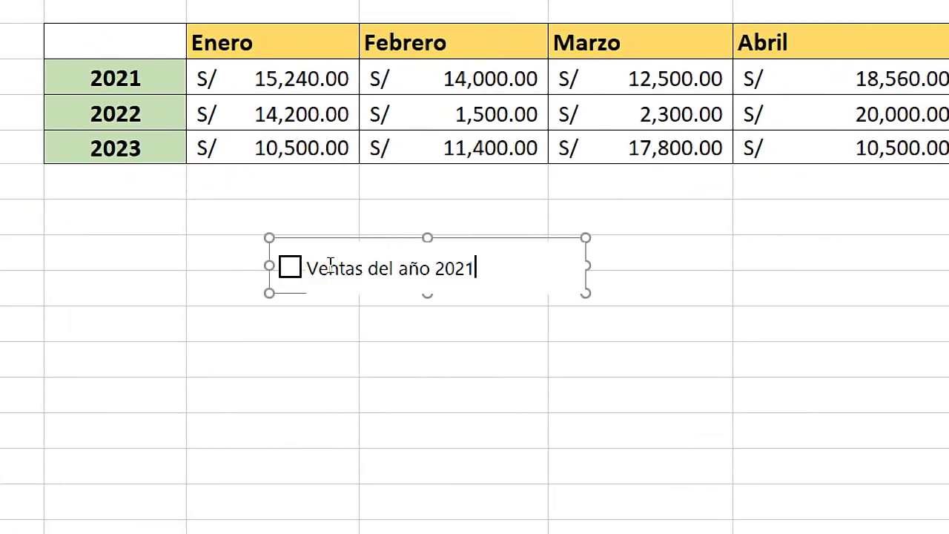
{"action": "left_click_drag", "start_coordinate": [585, 265], "coordinate": [510, 270]}
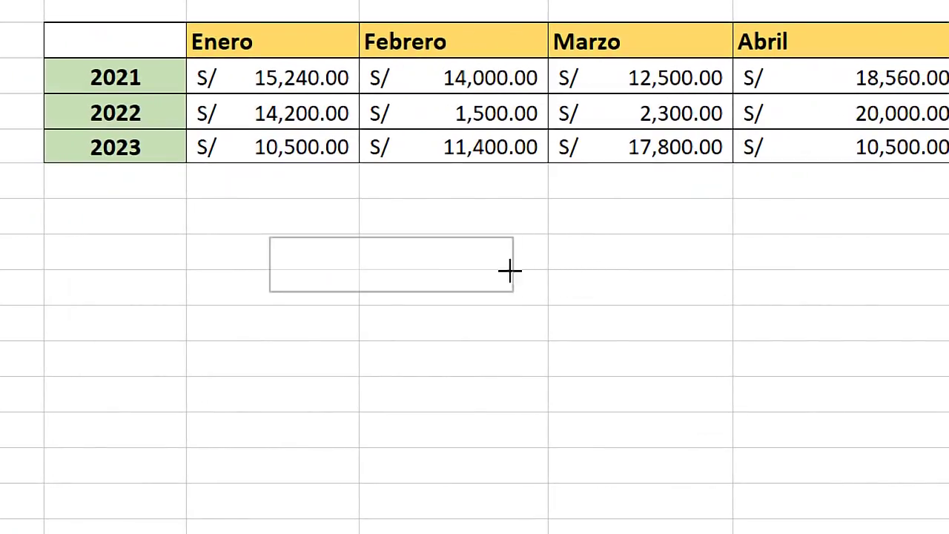
{"action": "left_click_drag", "start_coordinate": [339, 239], "coordinate": [253, 226]}
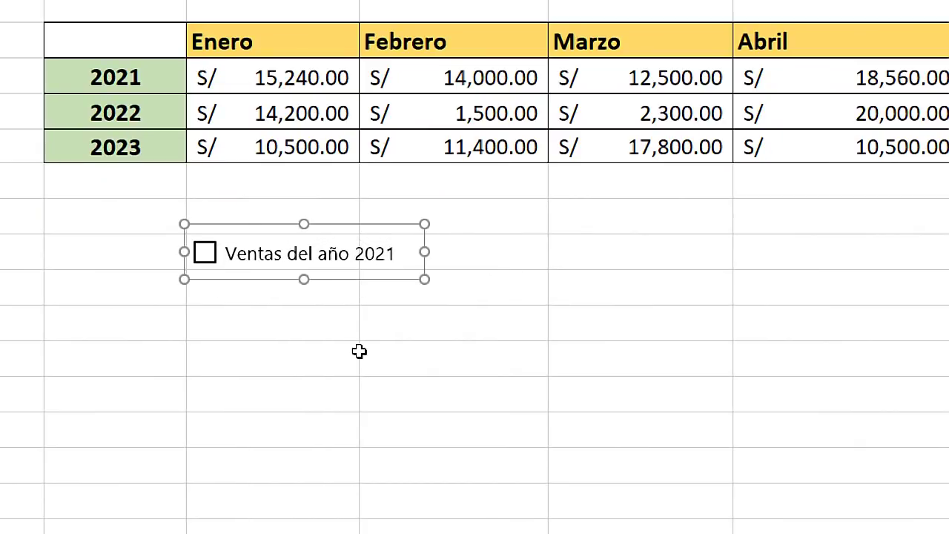
{"action": "left_click", "coordinate": [358, 352]}
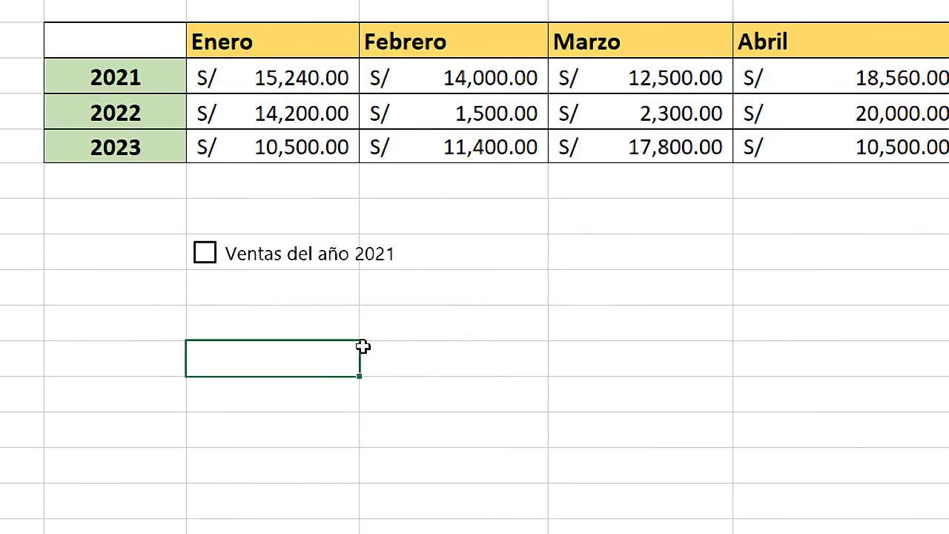
- Copy the 2021 checkbox and paste two copies lined up to its right
{"action": "right_click", "coordinate": [301, 259]}
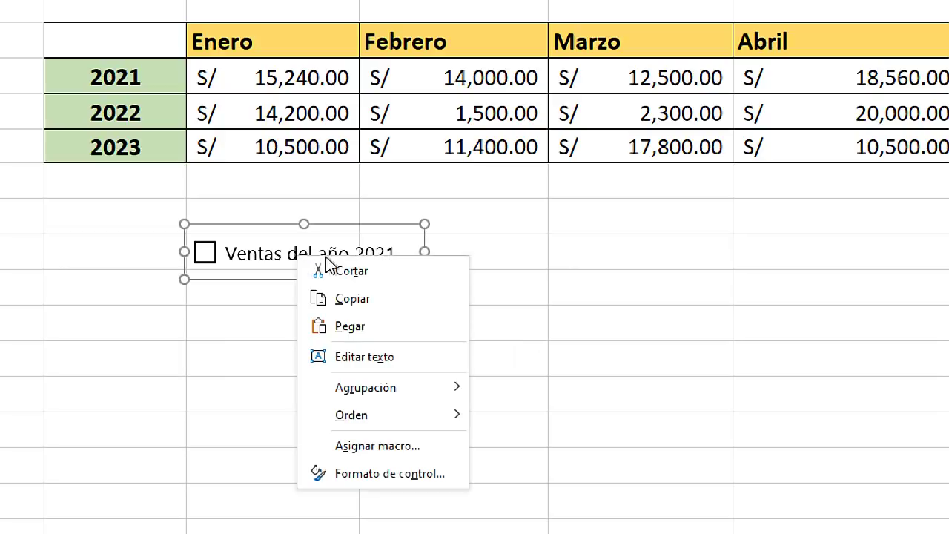
{"action": "left_click", "coordinate": [364, 300]}
{"action": "left_click", "coordinate": [534, 248]}
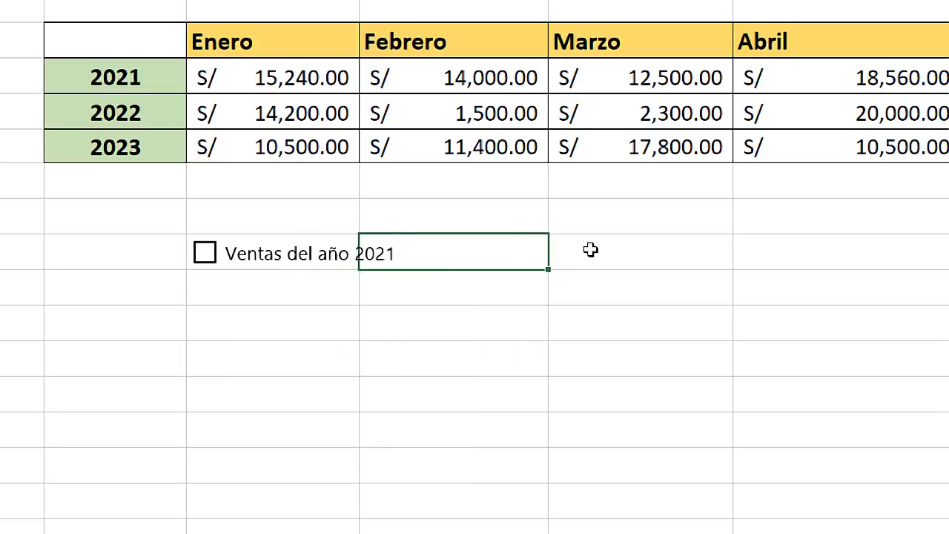
{"action": "left_click", "coordinate": [601, 250]}
{"action": "key", "text": "ctrl+v"}
{"action": "scroll", "coordinate": [890, 254], "scroll_direction": "right", "scroll_amount": 3}
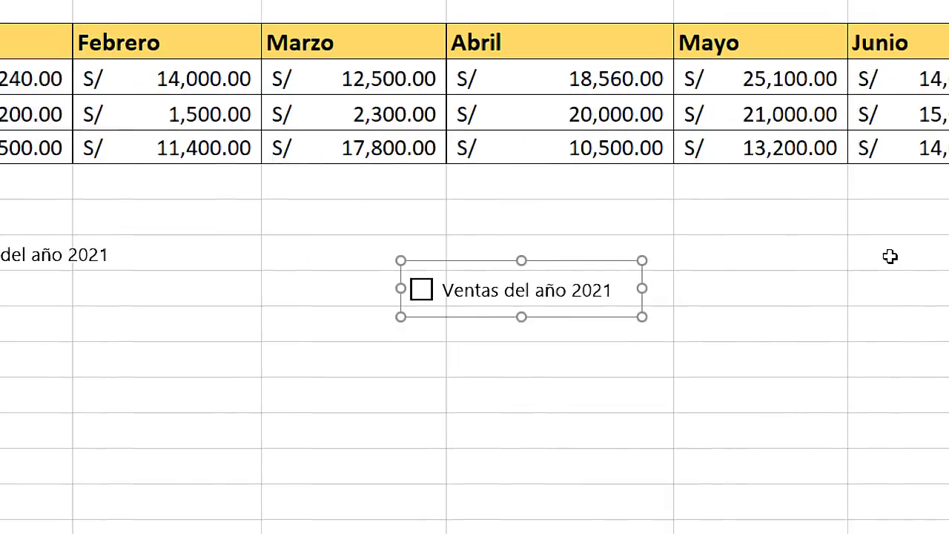
{"action": "left_click_drag", "start_coordinate": [539, 259], "coordinate": [415, 232]}
{"action": "left_click", "coordinate": [641, 261]}
{"action": "key", "text": "ctrl+v"}
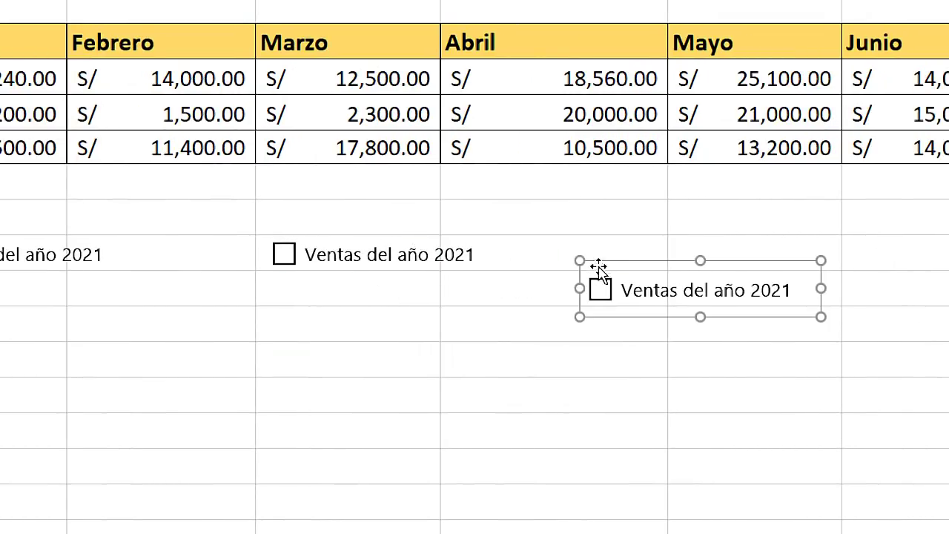
{"action": "left_click_drag", "start_coordinate": [598, 269], "coordinate": [580, 225]}
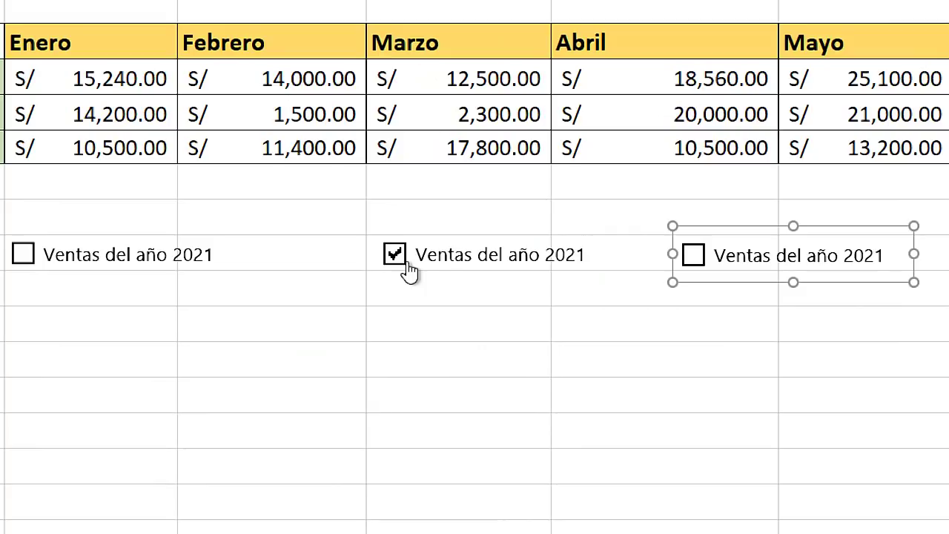
{"action": "right_click", "coordinate": [448, 256]}
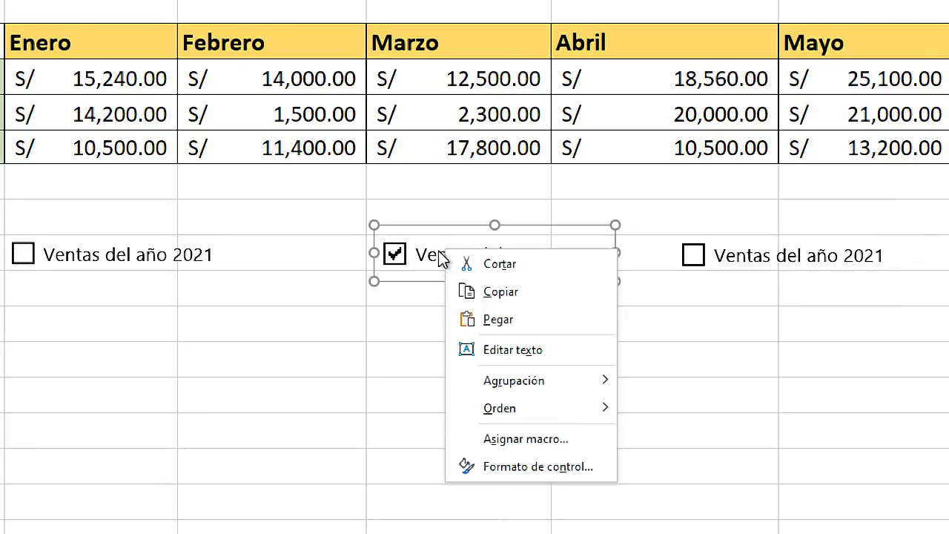
- Change the middle checkbox's label to 'Ventas del año 2022'
{"action": "key", "text": "Escape"}
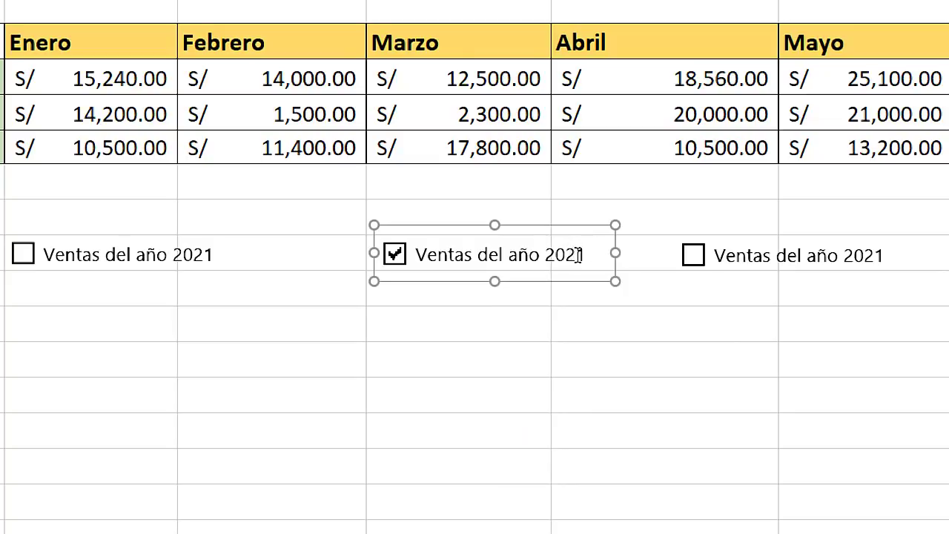
{"action": "key", "text": "BackSpace"}
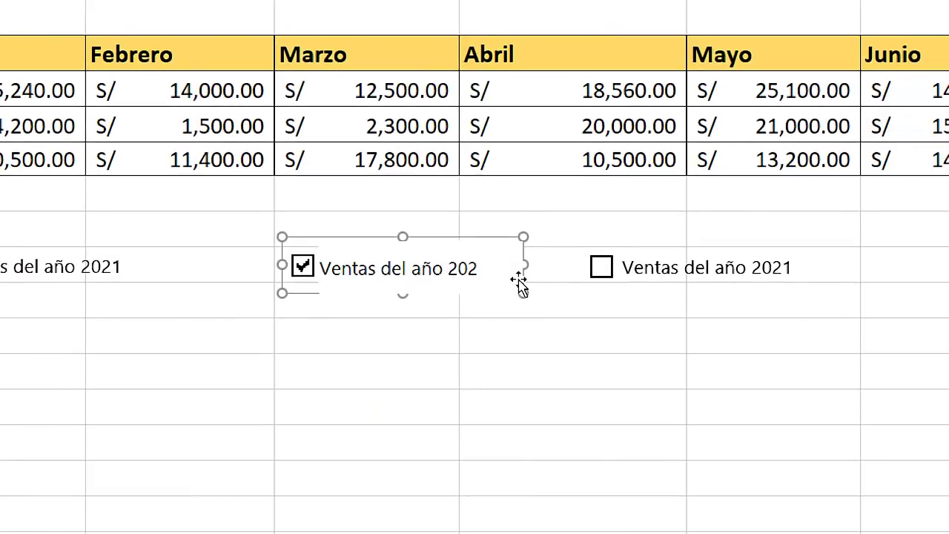
{"action": "type", "text": "2"}
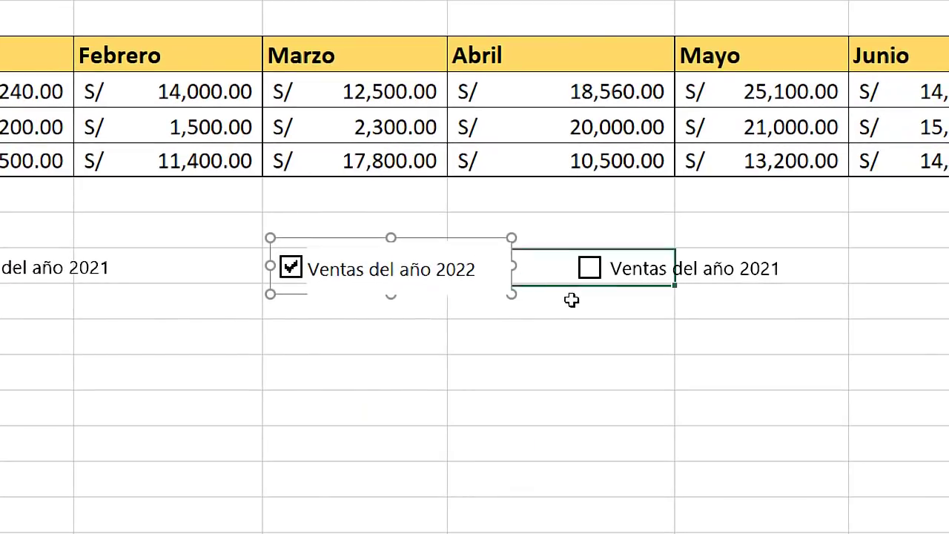
{"action": "left_click", "coordinate": [578, 299]}
- Change the right checkbox's label to 'Ventas del año 2023'
{"action": "right_click", "coordinate": [729, 271]}
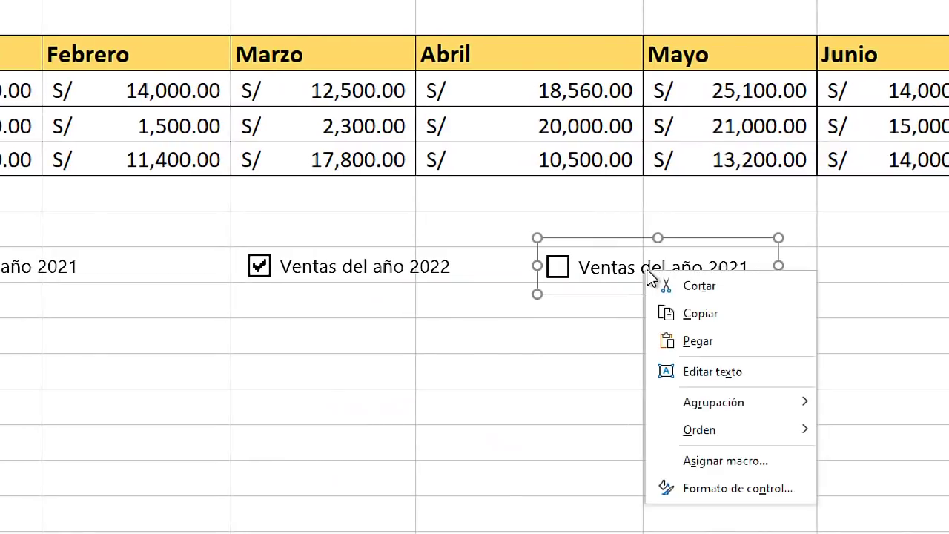
{"action": "left_click", "coordinate": [560, 261]}
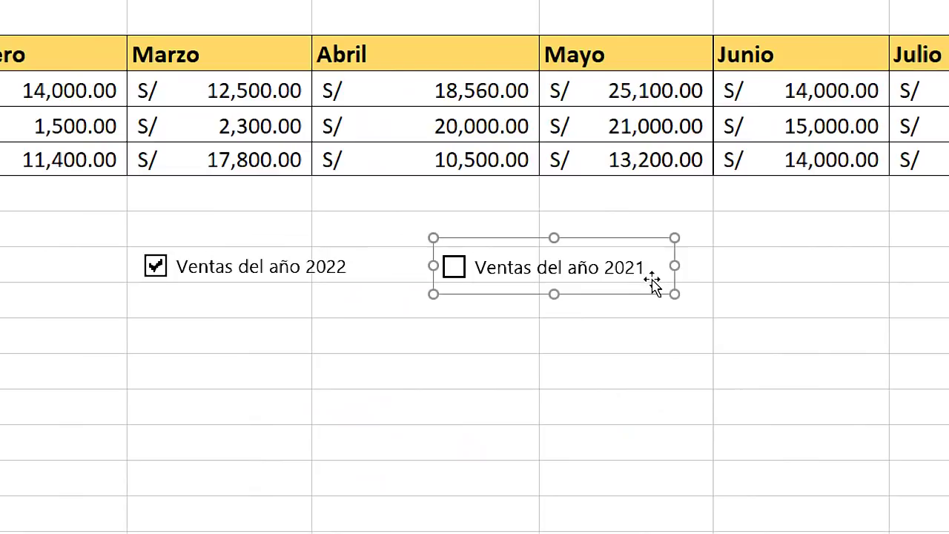
{"action": "key", "text": "BackSpace"}
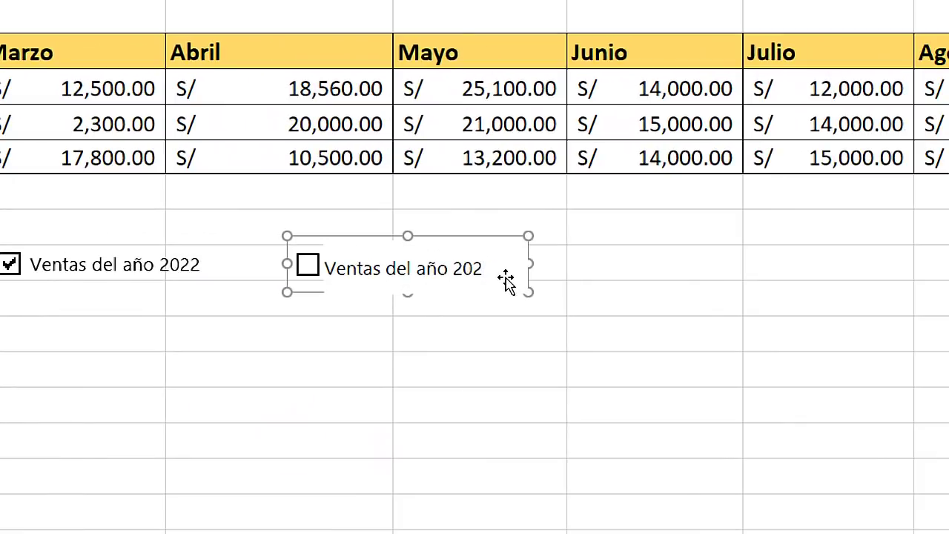
{"action": "type", "text": "3"}
{"action": "left_click", "coordinate": [497, 374]}
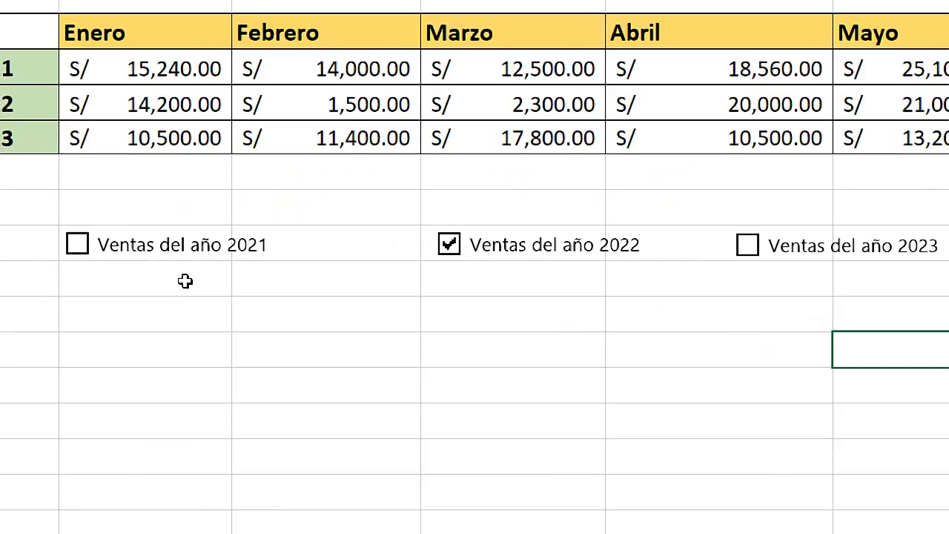
- Select all three year checkboxes and apply Alinear > Distribuir horizontalmente
{"action": "right_click", "coordinate": [154, 241]}
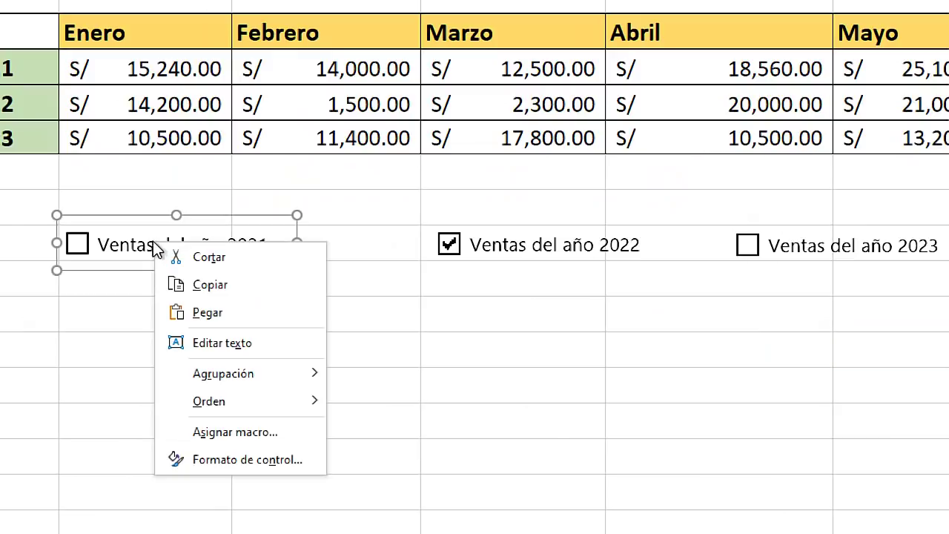
{"action": "key", "text": "Escape"}
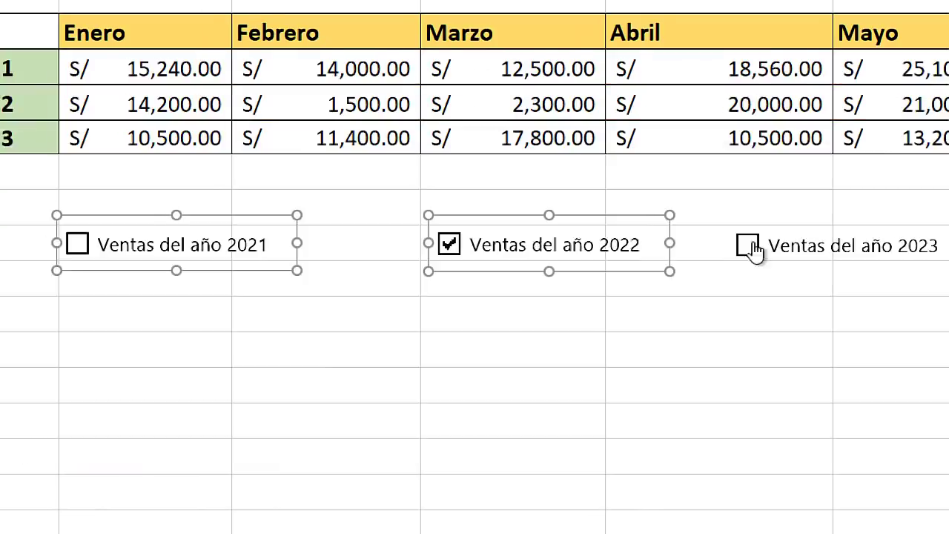
{"action": "left_click", "coordinate": [633, 243], "text": "ctrl"}
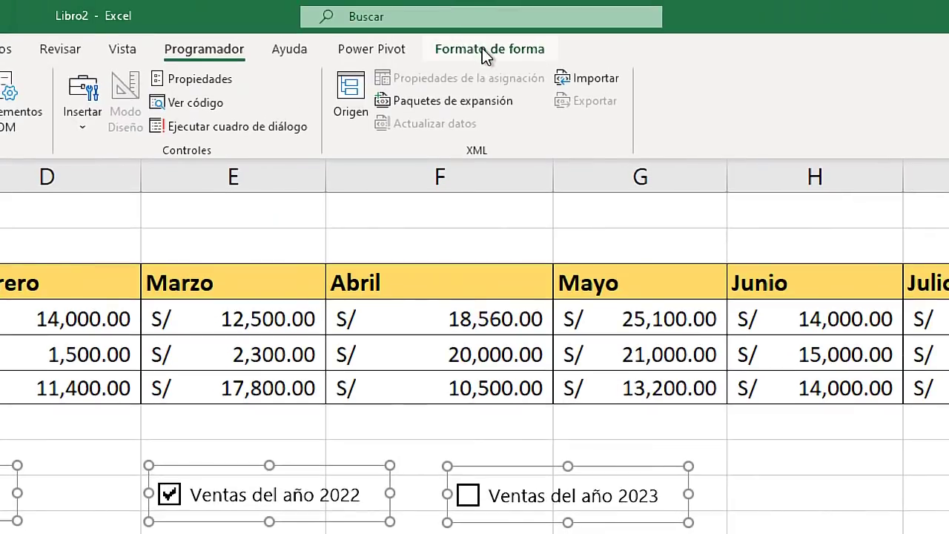
{"action": "left_click", "coordinate": [487, 52]}
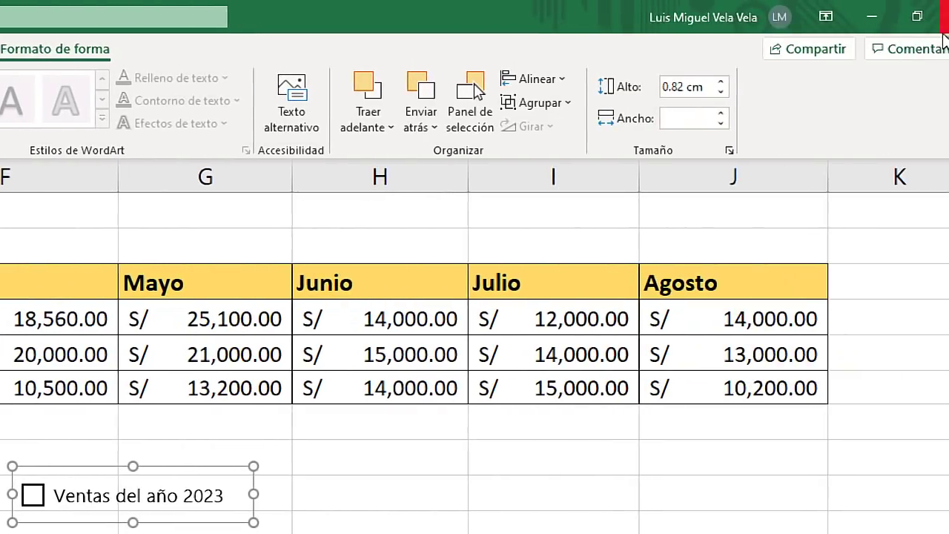
{"action": "left_click", "coordinate": [562, 83]}
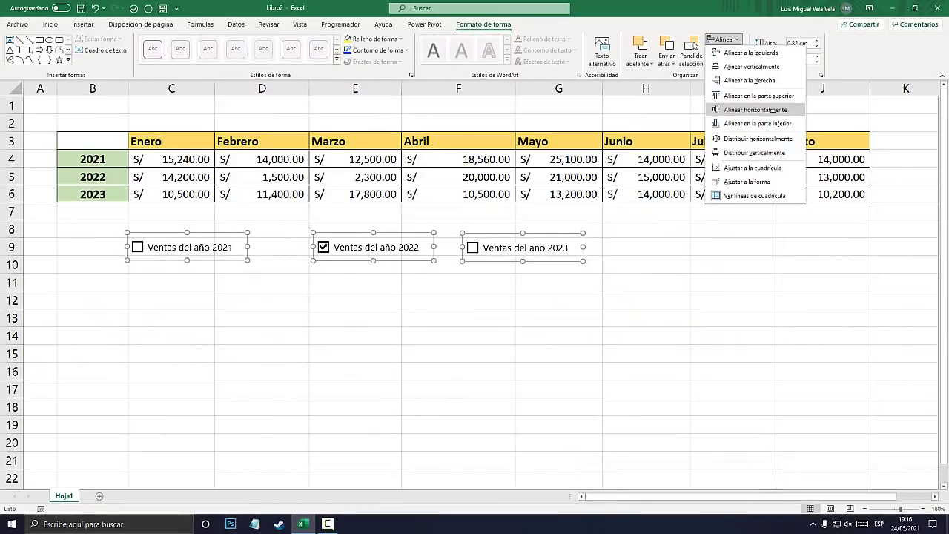
{"action": "key", "text": "Escape"}
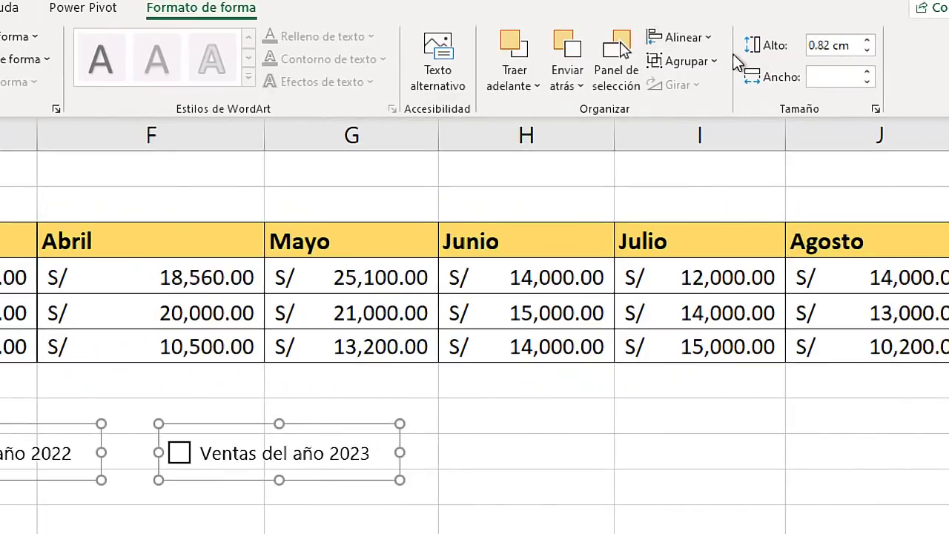
{"action": "left_click", "coordinate": [704, 41]}
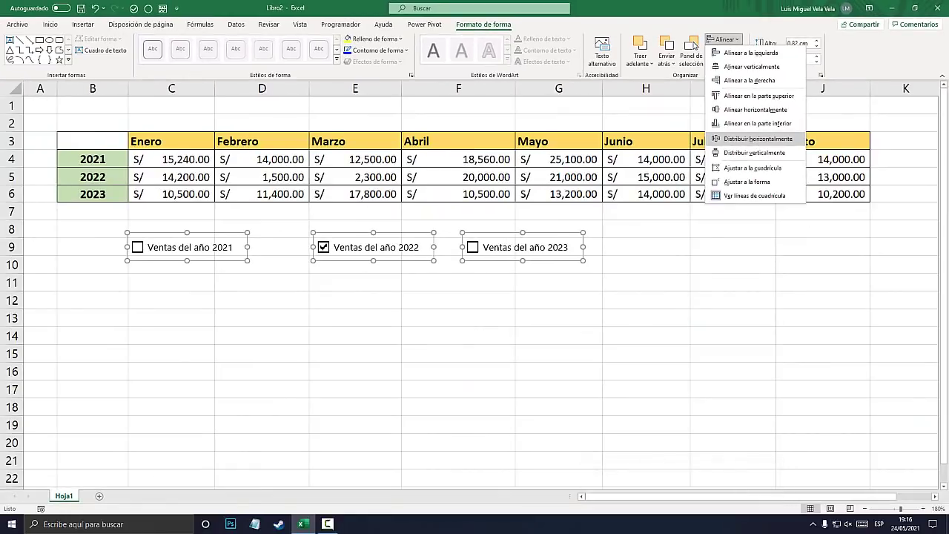
{"action": "left_click", "coordinate": [752, 235]}
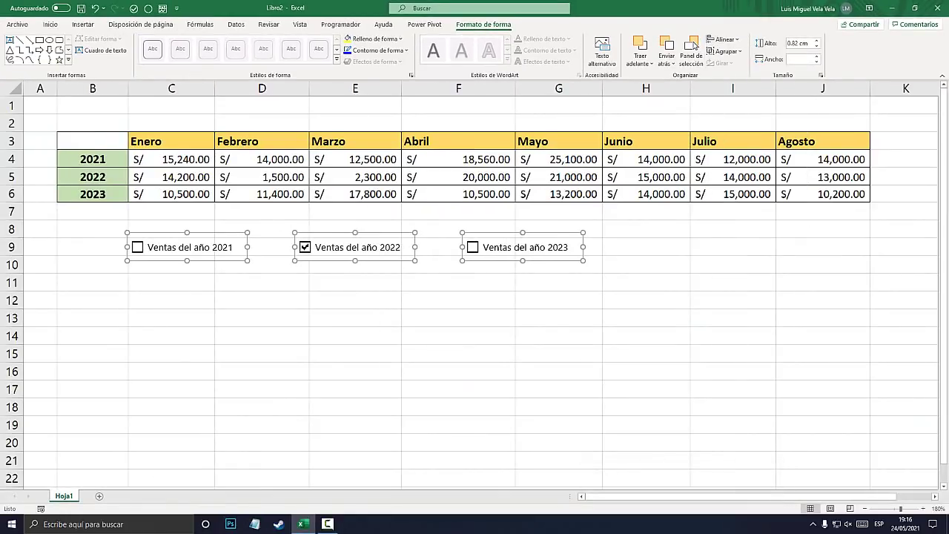
- Test the Ventas del año 2021 checkbox by ticking and unticking it
{"action": "left_click", "coordinate": [459, 317]}
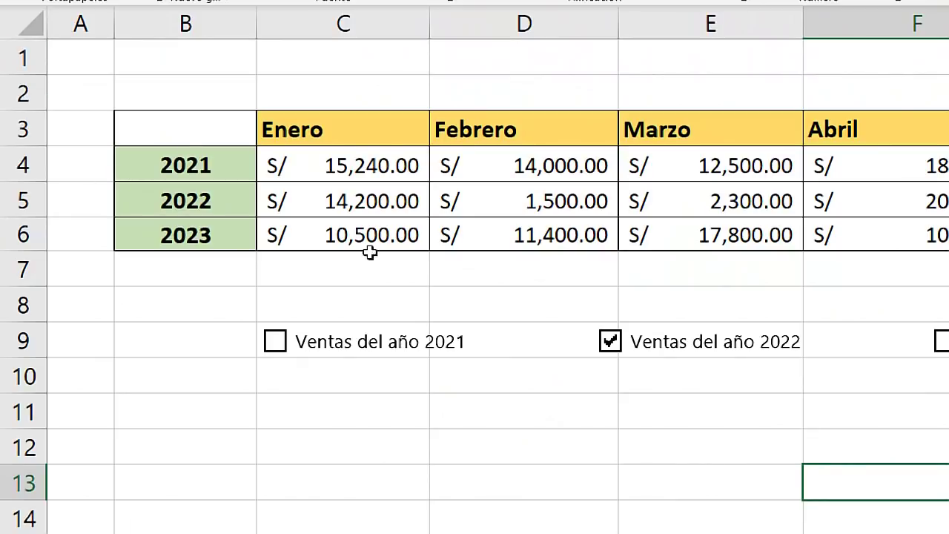
{"action": "left_click", "coordinate": [275, 342]}
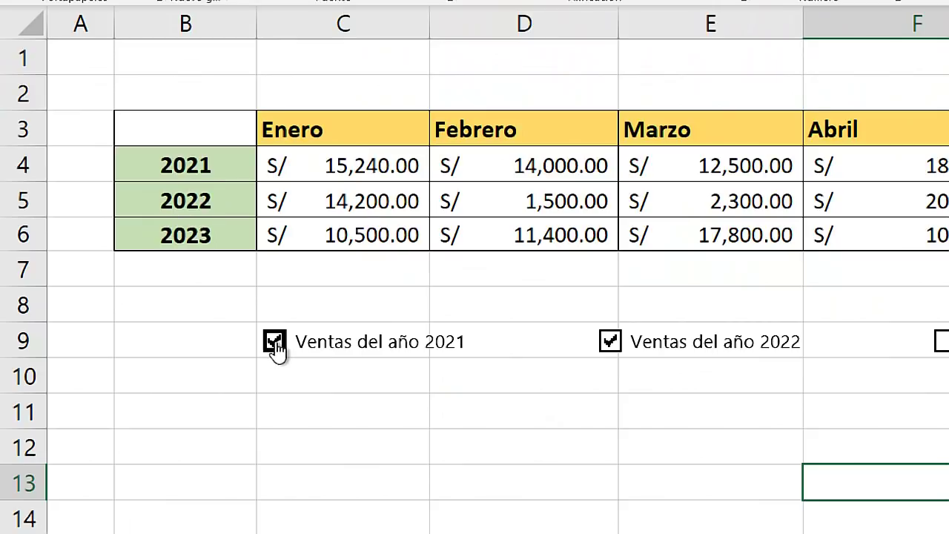
{"action": "left_click", "coordinate": [276, 344]}
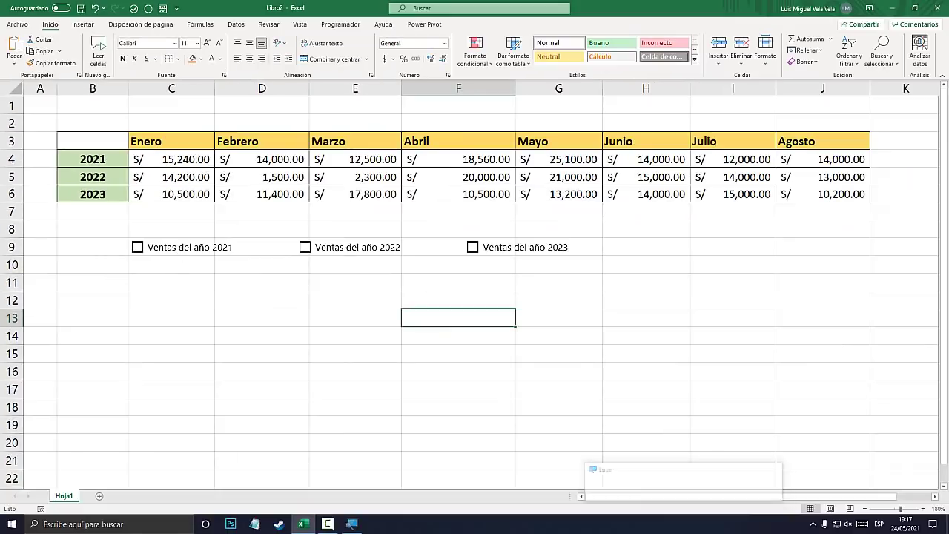
- Link the 2021 checkbox to cell $A$11 in Formato de control
{"action": "left_click", "coordinate": [181, 249], "text": "ctrl"}
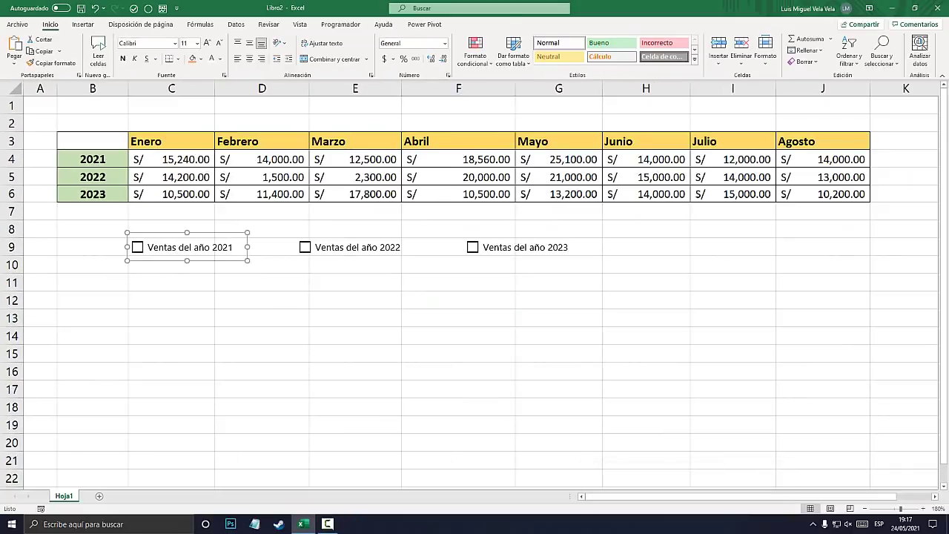
{"action": "right_click", "coordinate": [181, 249]}
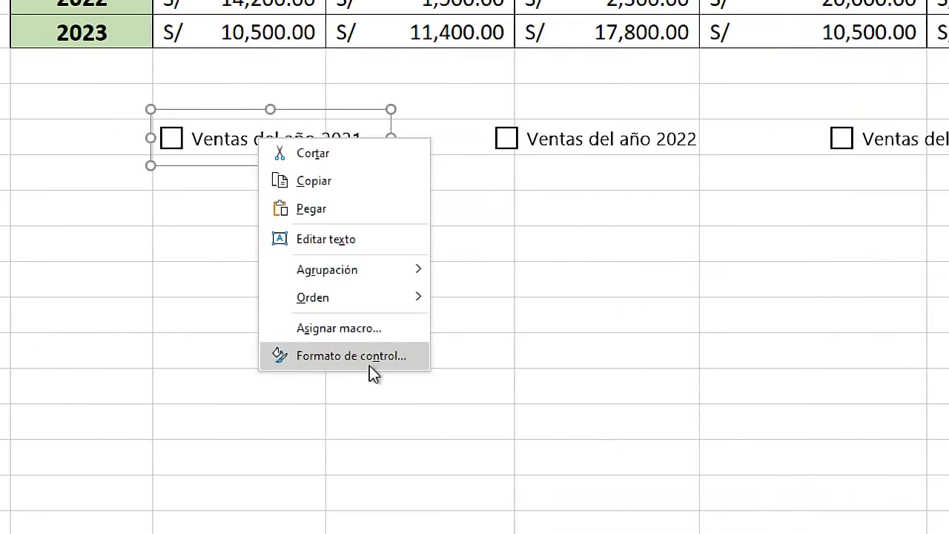
{"action": "left_click", "coordinate": [236, 358]}
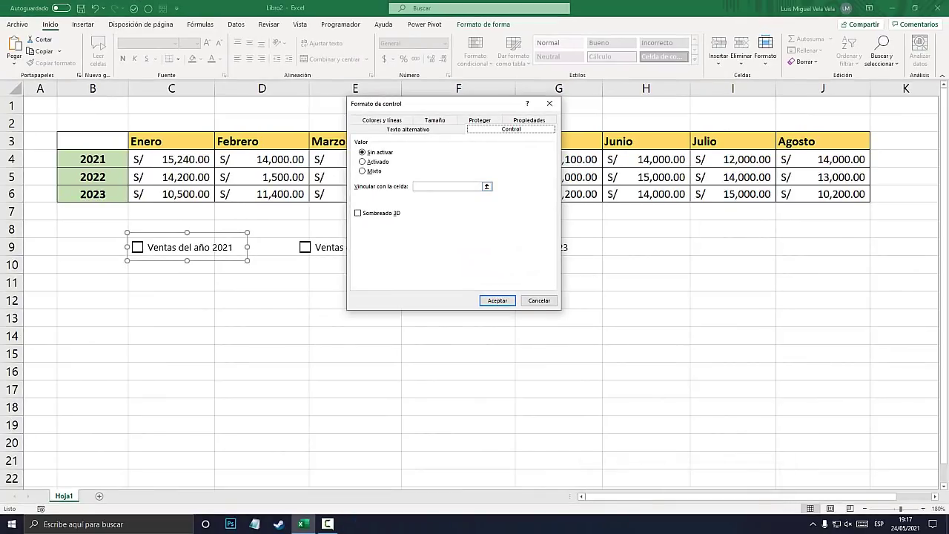
{"action": "left_click_drag", "start_coordinate": [415, 104], "coordinate": [211, 249]}
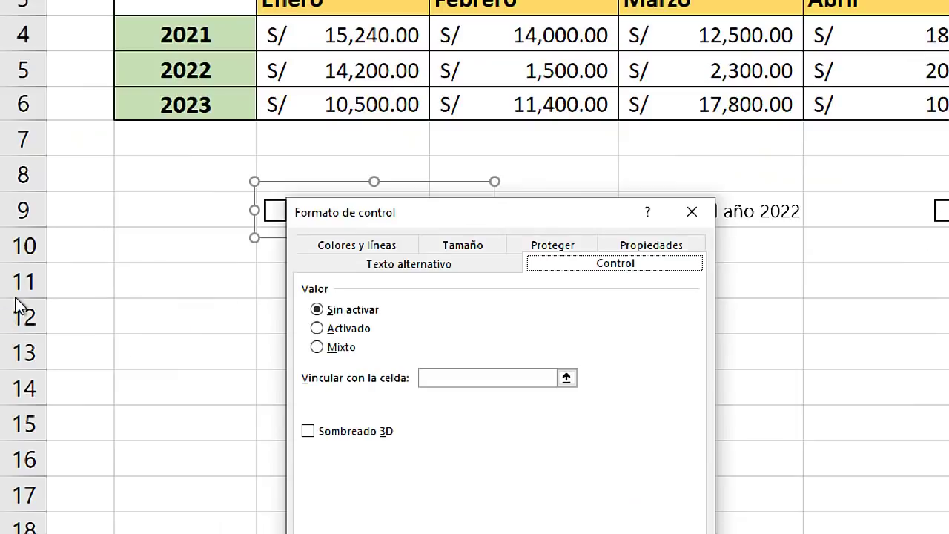
{"action": "left_click", "coordinate": [448, 378]}
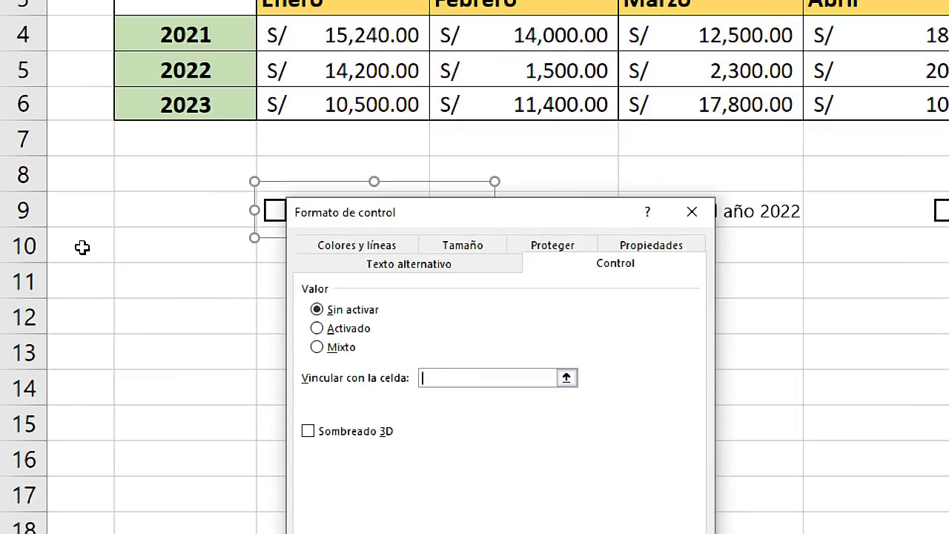
{"action": "left_click", "coordinate": [86, 280]}
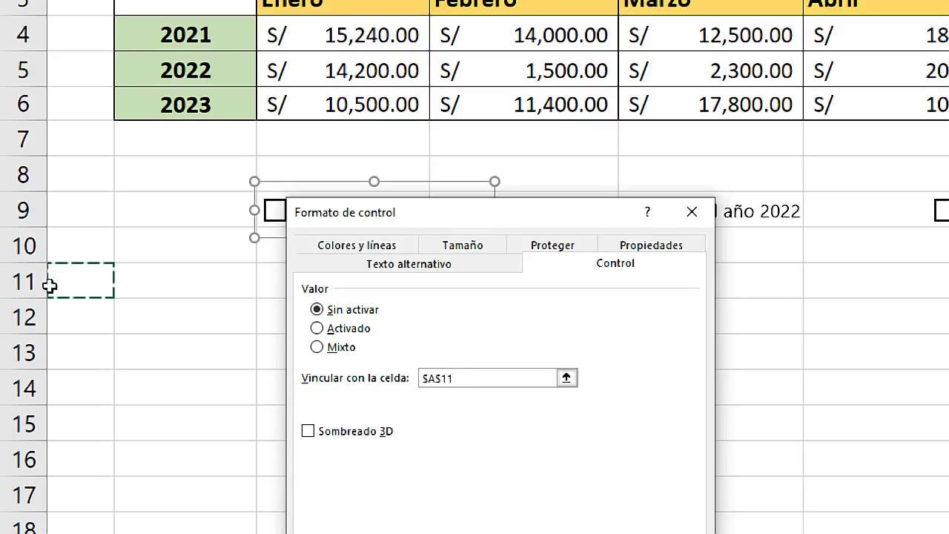
{"action": "left_click", "coordinate": [582, 430]}
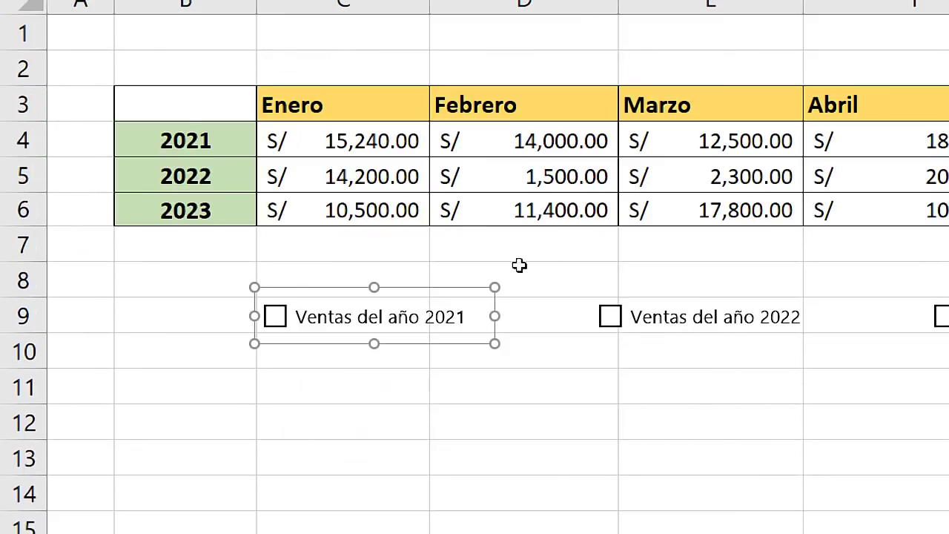
- Link the 2022 checkbox to cell $A$12
{"action": "right_click", "coordinate": [669, 320]}
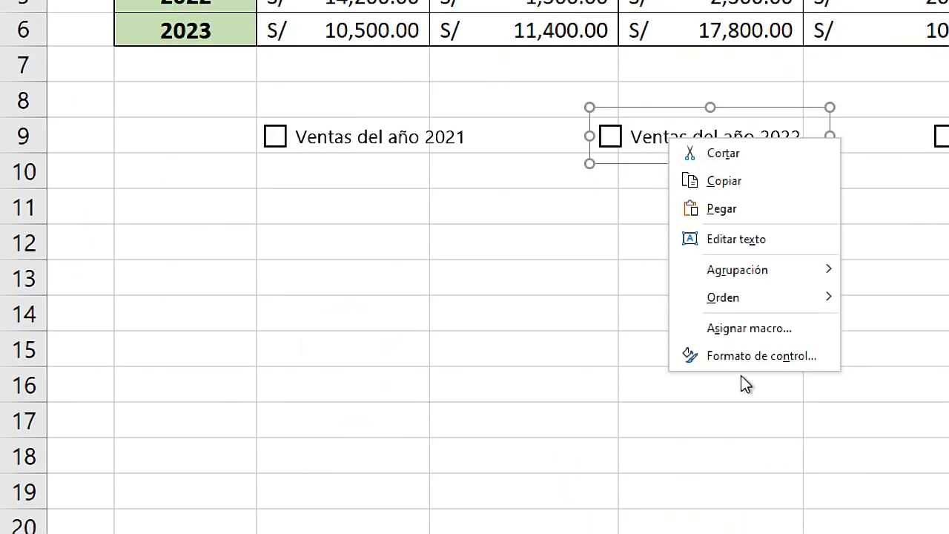
{"action": "left_click", "coordinate": [768, 361]}
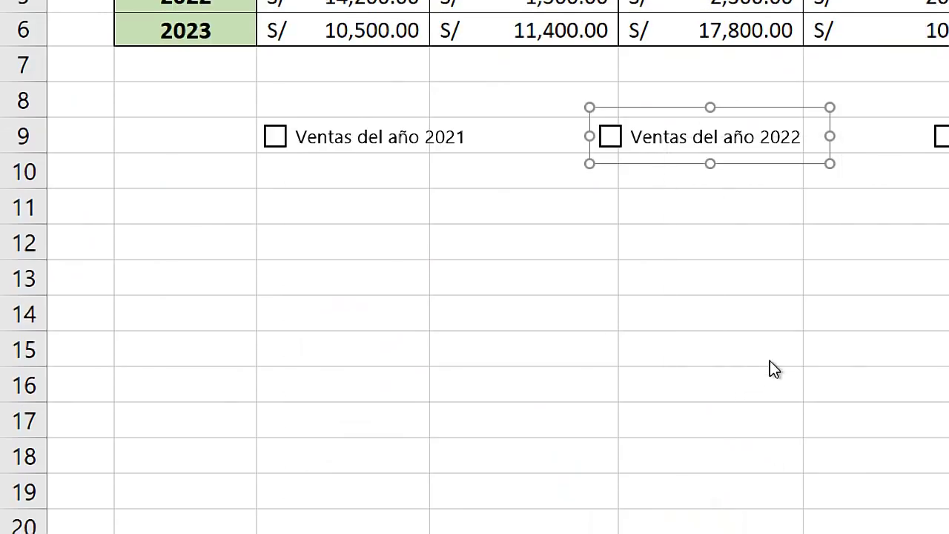
{"action": "left_click", "coordinate": [438, 302]}
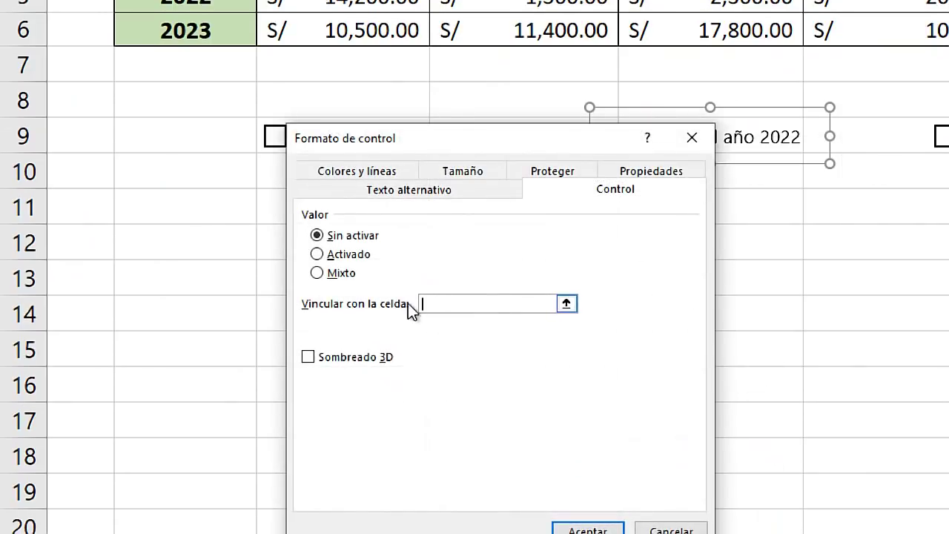
{"action": "left_click", "coordinate": [76, 239]}
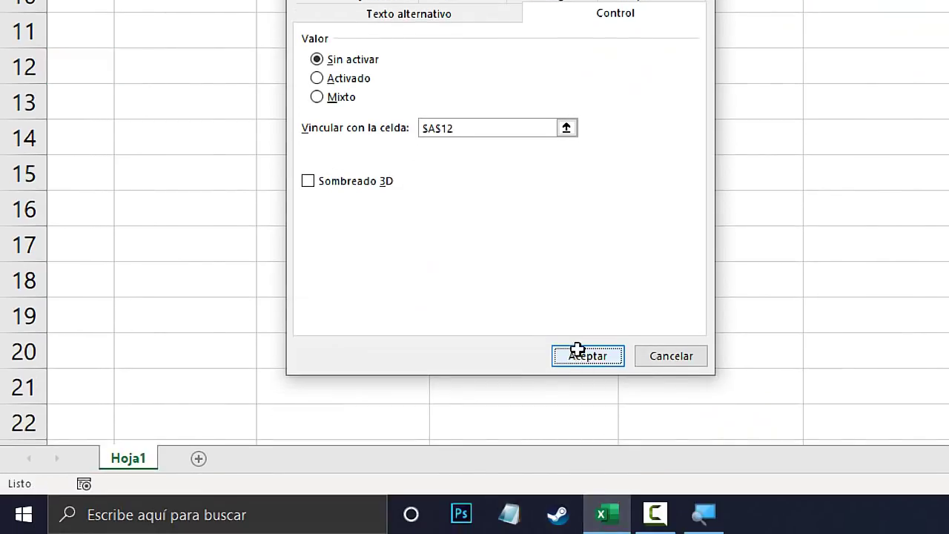
{"action": "left_click", "coordinate": [576, 350]}
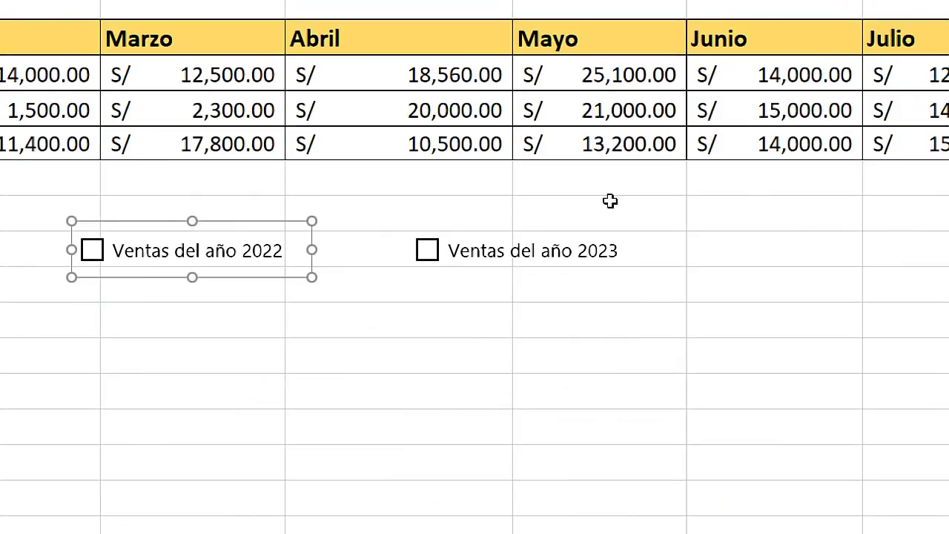
- Link the 2023 checkbox to cell $A$13, correcting an initial A14 pick
{"action": "right_click", "coordinate": [488, 268]}
{"action": "left_click", "coordinate": [571, 473]}
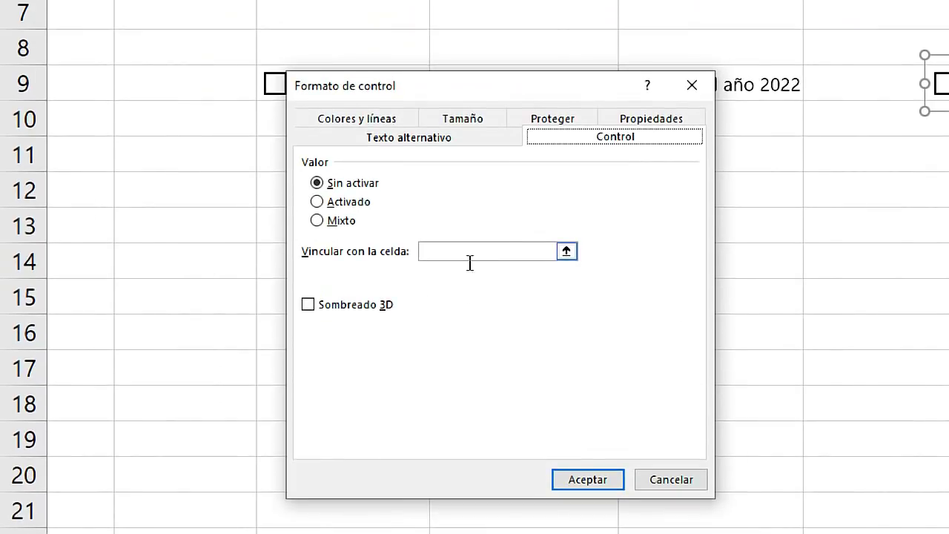
{"action": "left_click", "coordinate": [464, 257]}
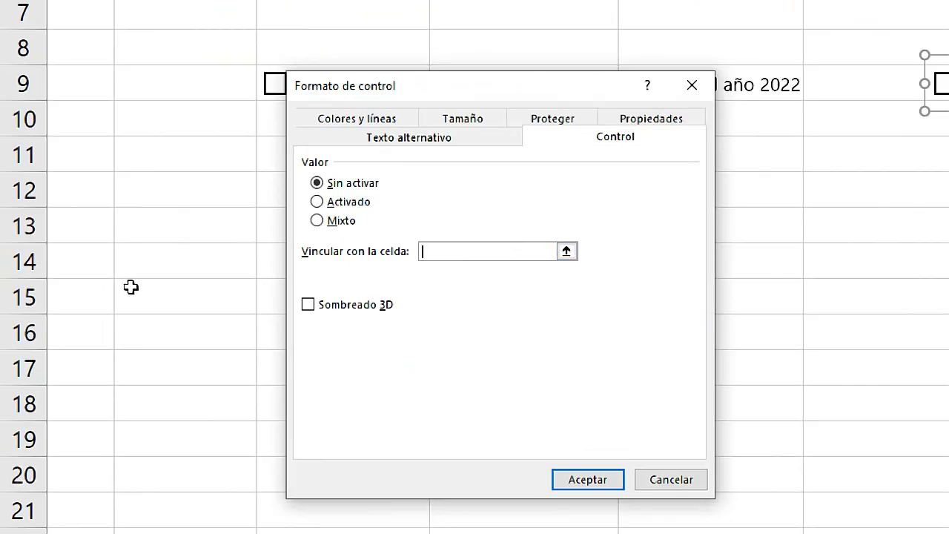
{"action": "left_click", "coordinate": [74, 262]}
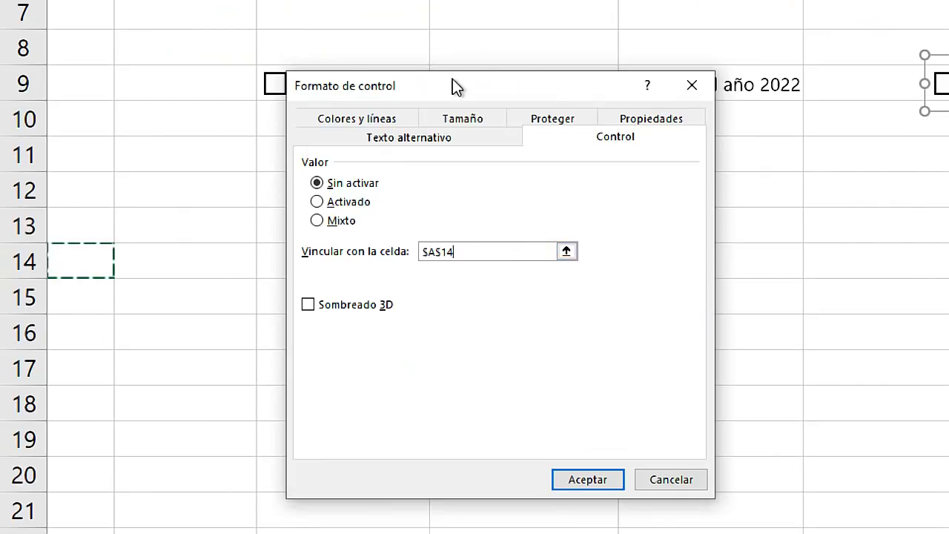
{"action": "left_click_drag", "start_coordinate": [452, 78], "coordinate": [515, 105]}
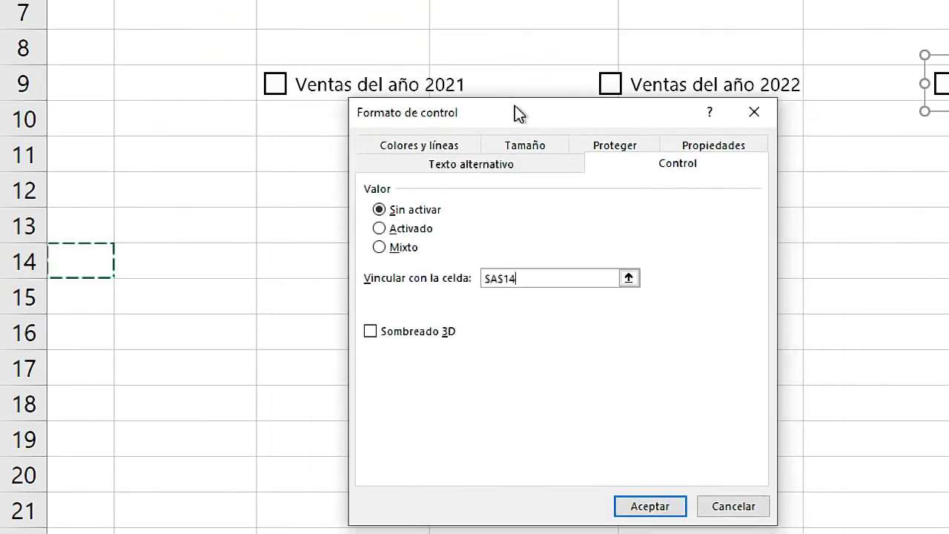
{"action": "left_click", "coordinate": [63, 232]}
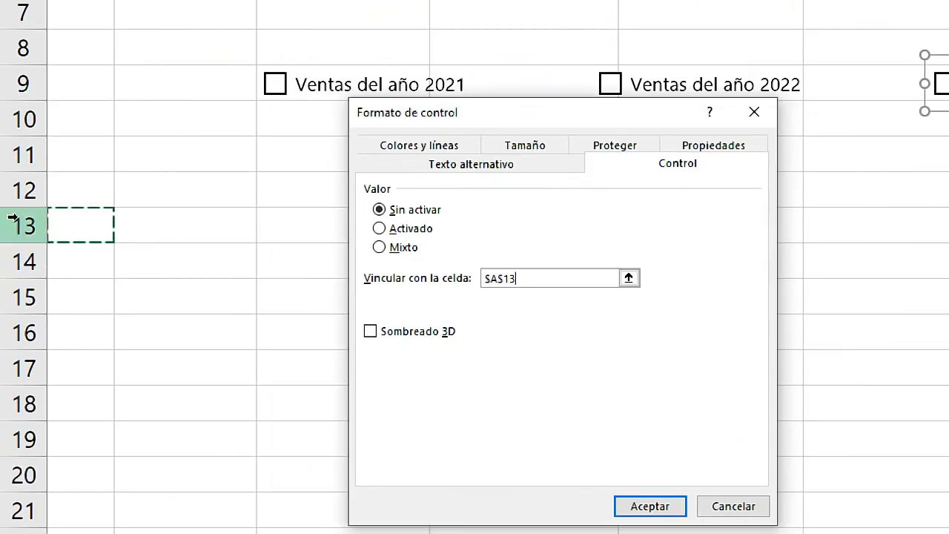
{"action": "left_click", "coordinate": [653, 502]}
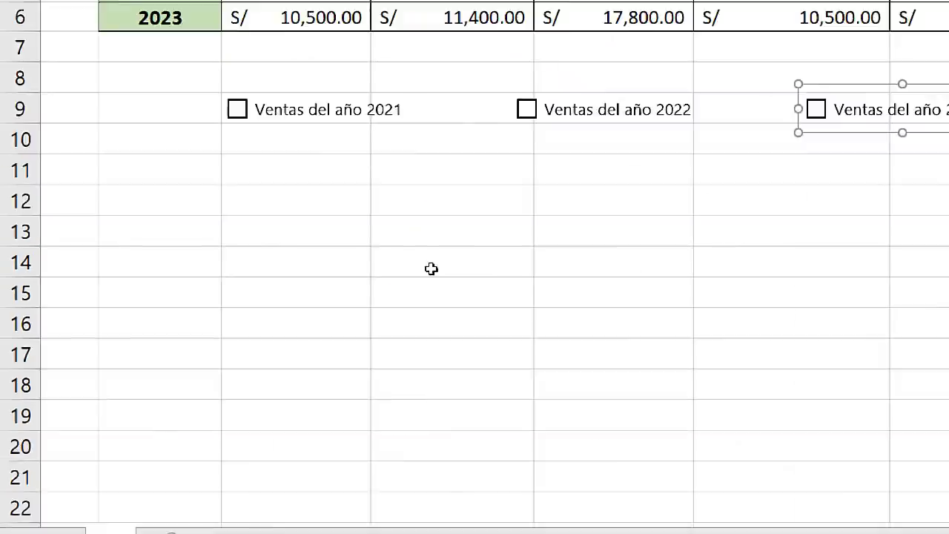
{"action": "key", "text": "Escape"}
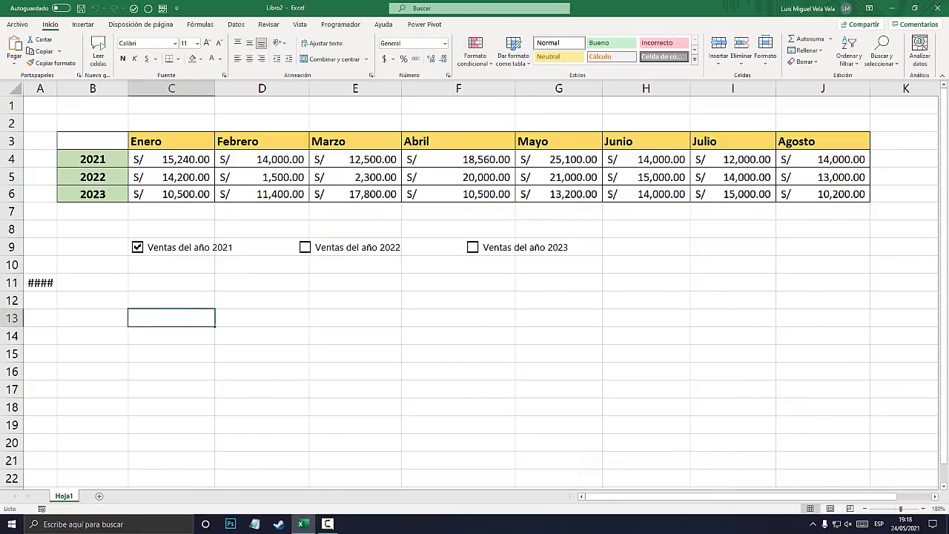
- Widen column A and toggle the year checkboxes to check the VERDADERO/FALSO values in A11:A13
{"action": "left_click_drag", "start_coordinate": [57, 88], "coordinate": [83, 88]}
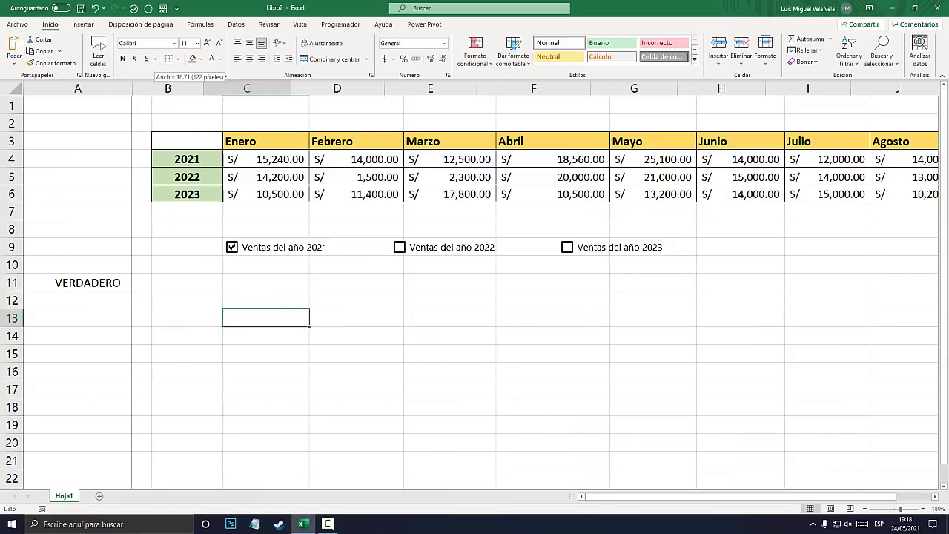
{"action": "left_click_drag", "start_coordinate": [83, 89], "coordinate": [126, 88]}
{"action": "left_click", "coordinate": [373, 247]}
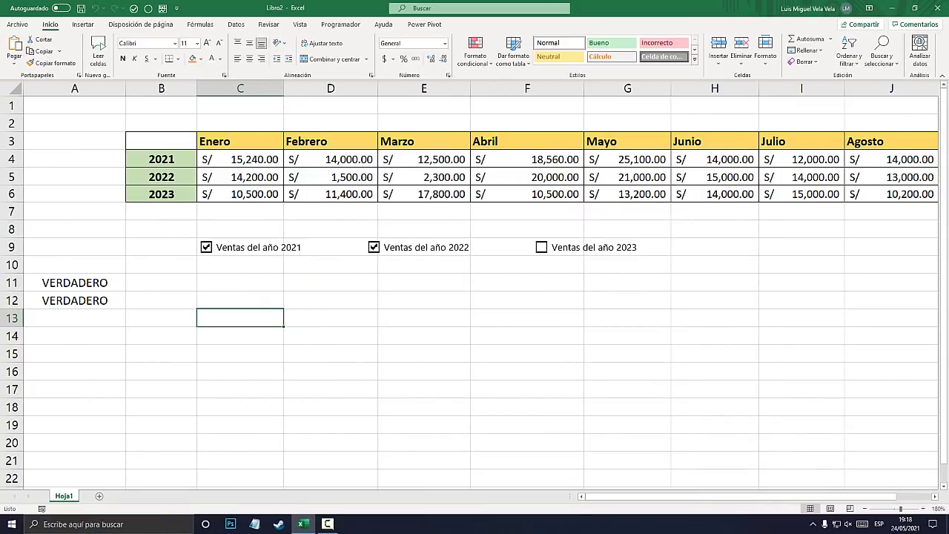
{"action": "left_click", "coordinate": [542, 247]}
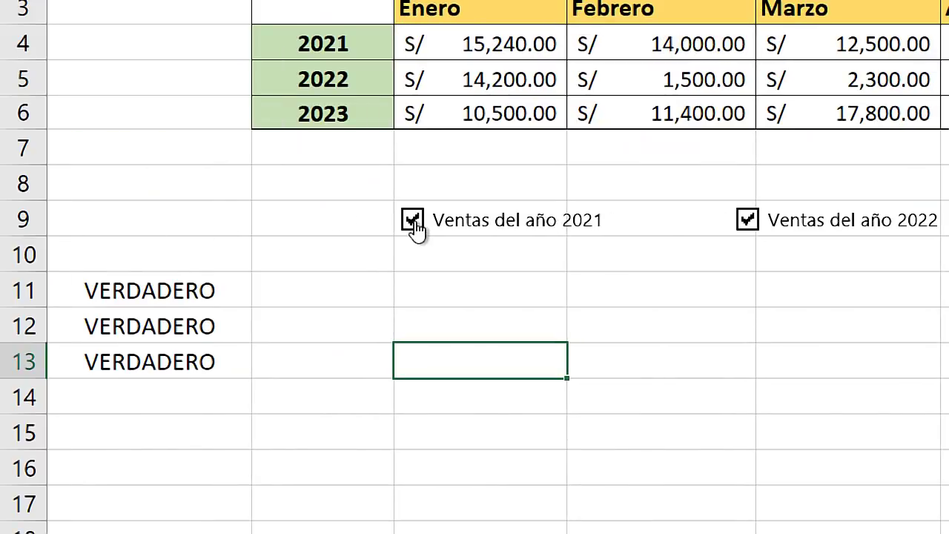
{"action": "left_click", "coordinate": [207, 247]}
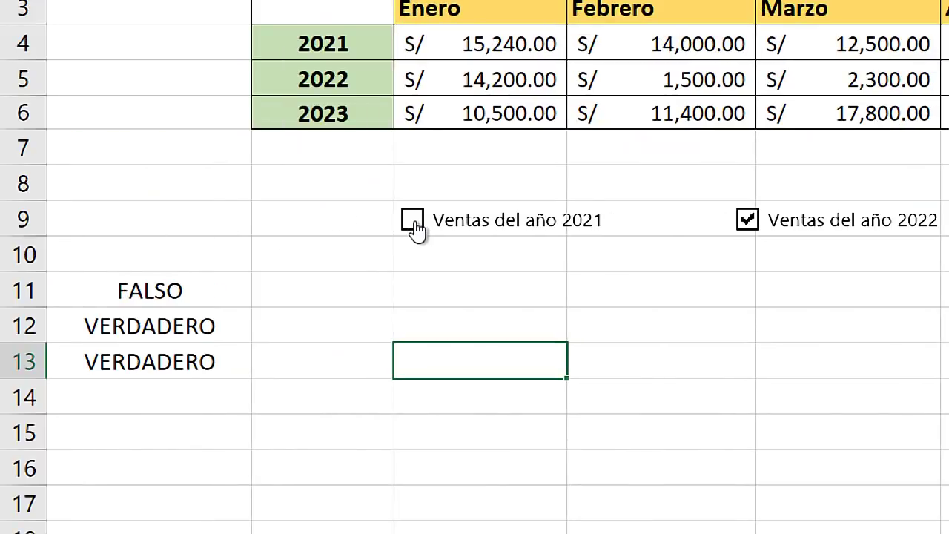
{"action": "left_click", "coordinate": [413, 222]}
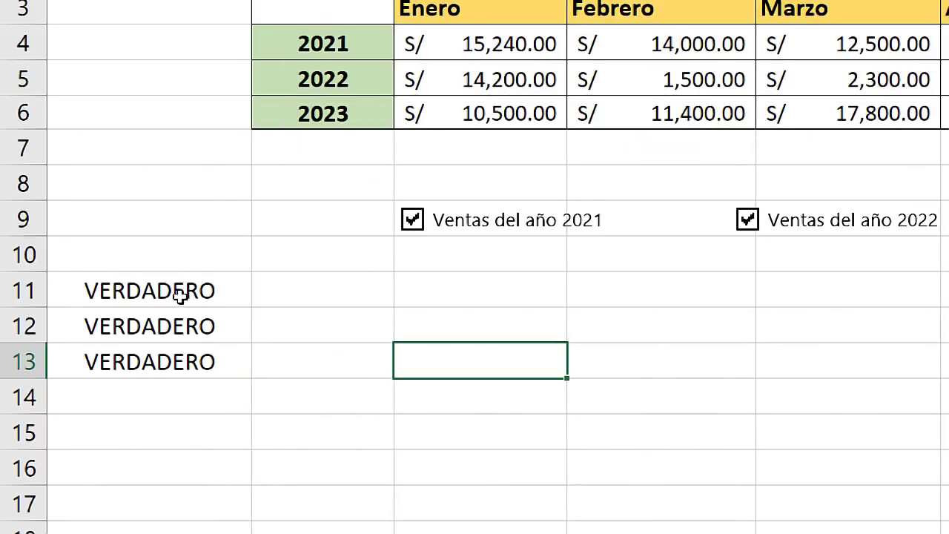
{"action": "left_click", "coordinate": [413, 221]}
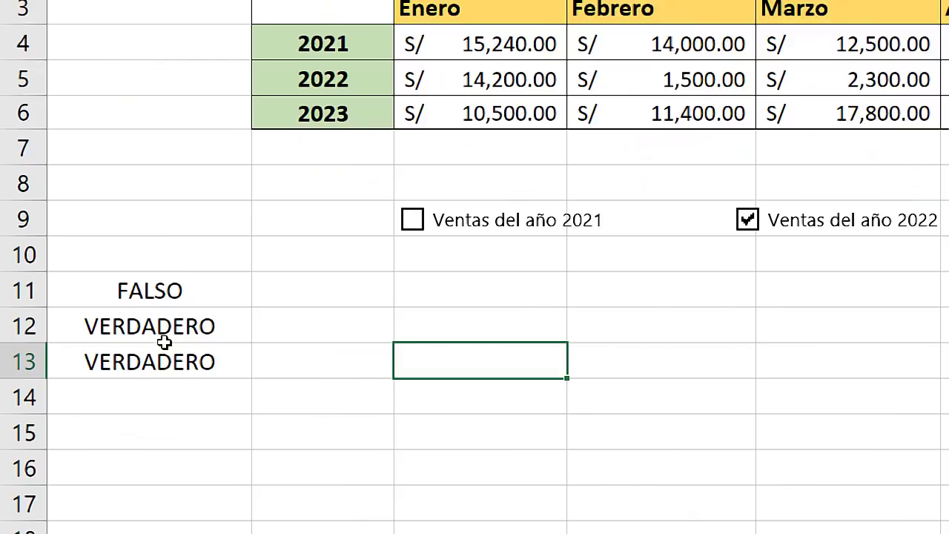
{"action": "left_click", "coordinate": [751, 226]}
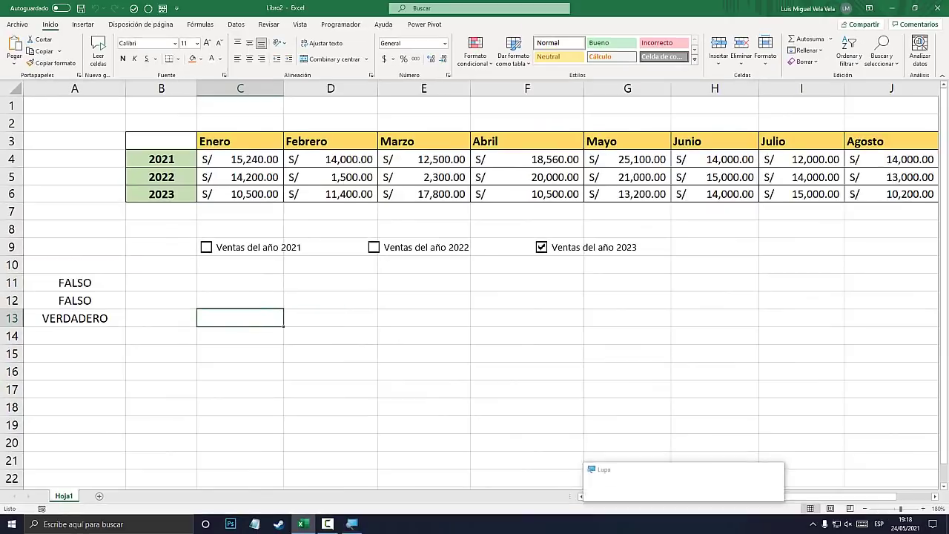
{"action": "left_click", "coordinate": [541, 246]}
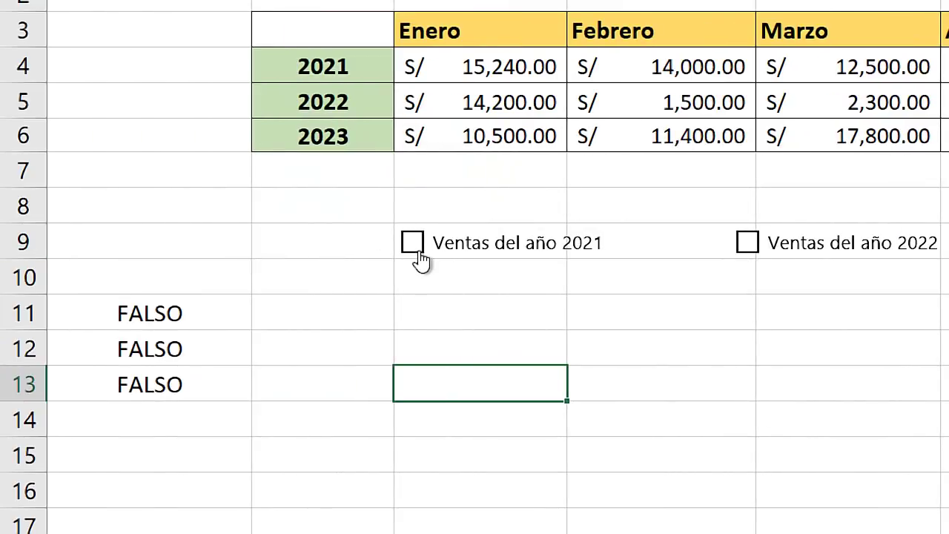
- Recheck A11 with the 2021 box, leaving all three boxes unticked and A11:A13 FALSO
{"action": "left_click", "coordinate": [413, 244]}
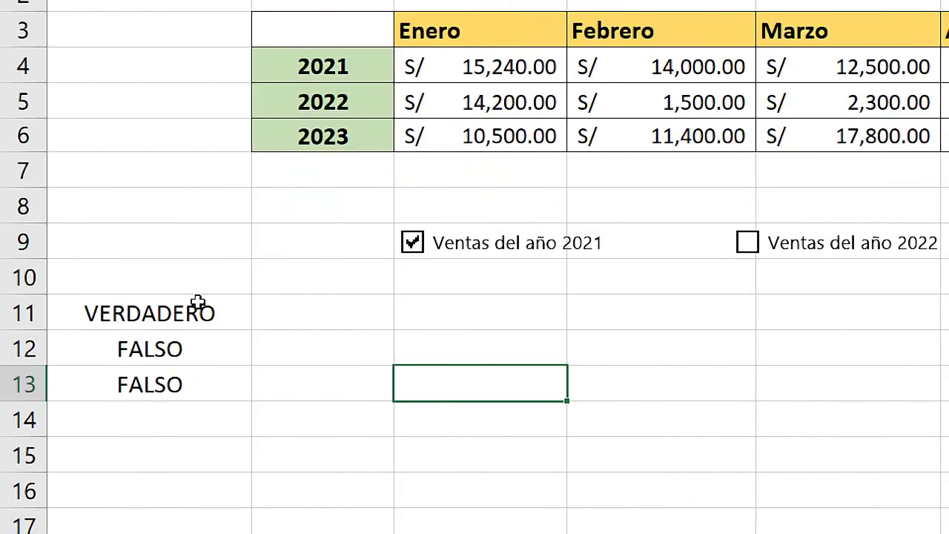
{"action": "left_click", "coordinate": [144, 313]}
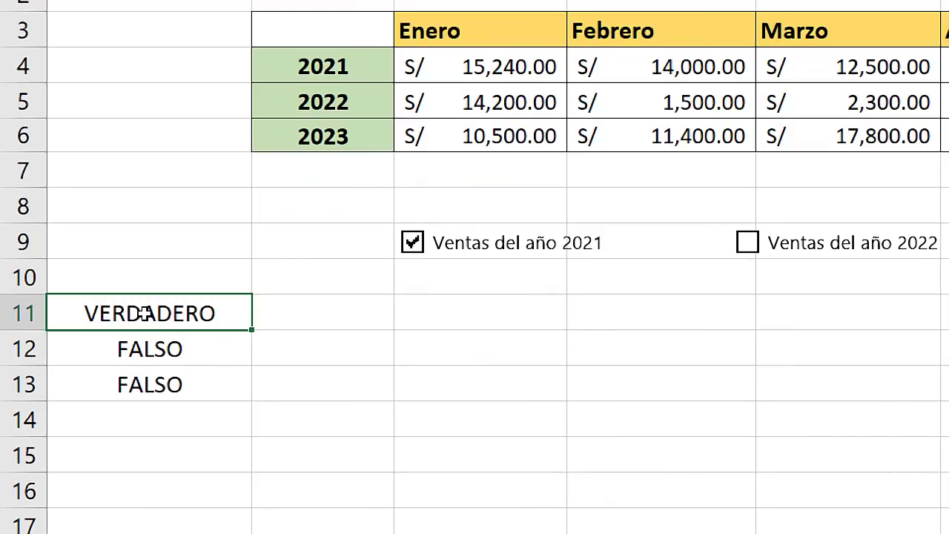
{"action": "left_click", "coordinate": [412, 245]}
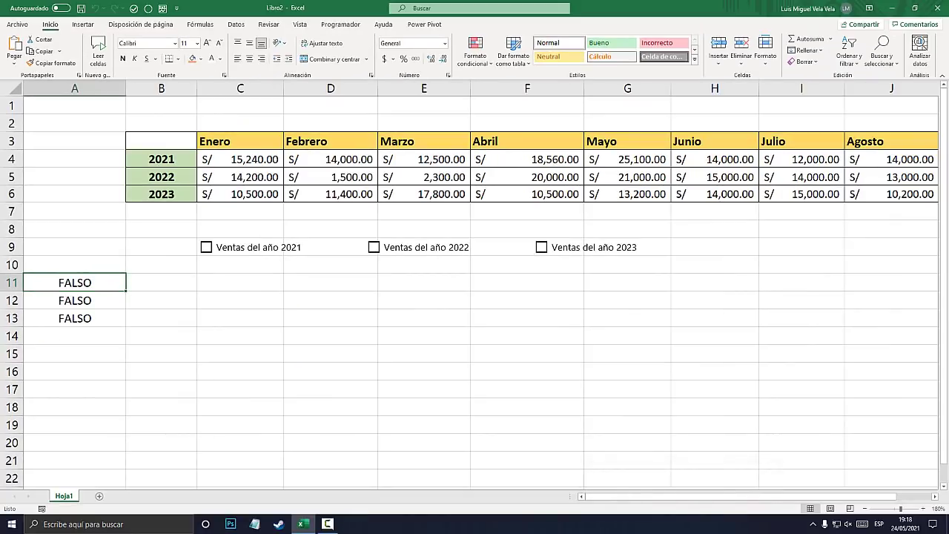
{"action": "left_click", "coordinate": [239, 282]}
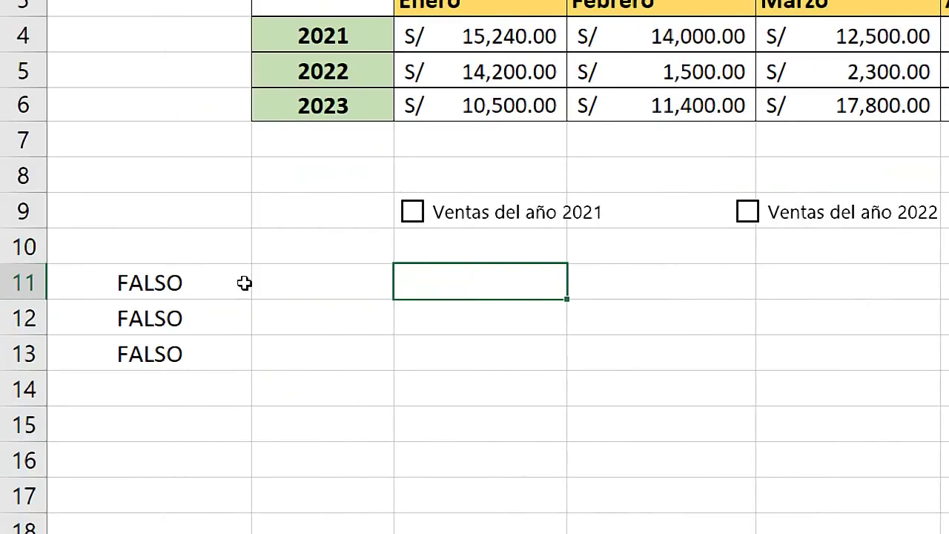
{"action": "left_click", "coordinate": [317, 280]}
- Enter the years 2021, 2022 and 2023 in B11:B13
{"action": "type", "text": "2021"}
{"action": "key", "text": "Return"}
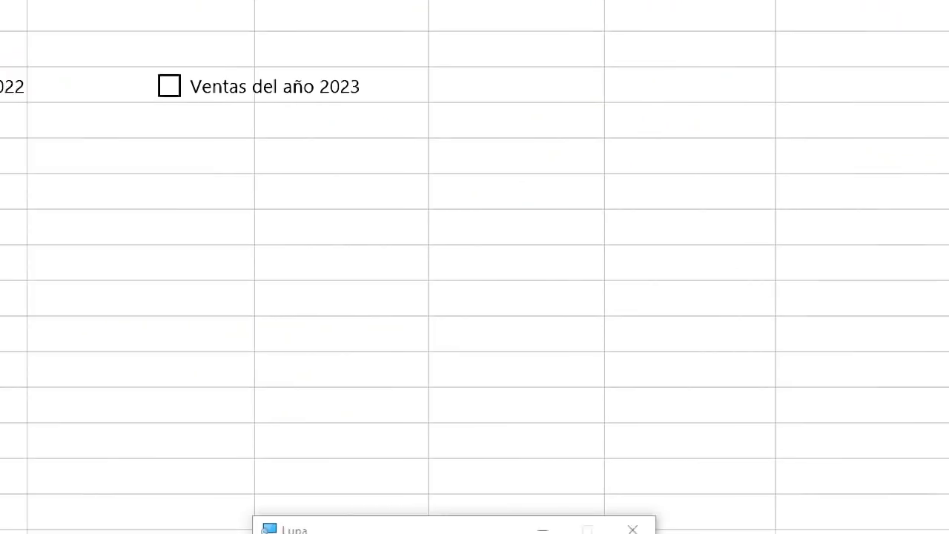
{"action": "type", "text": "2022"}
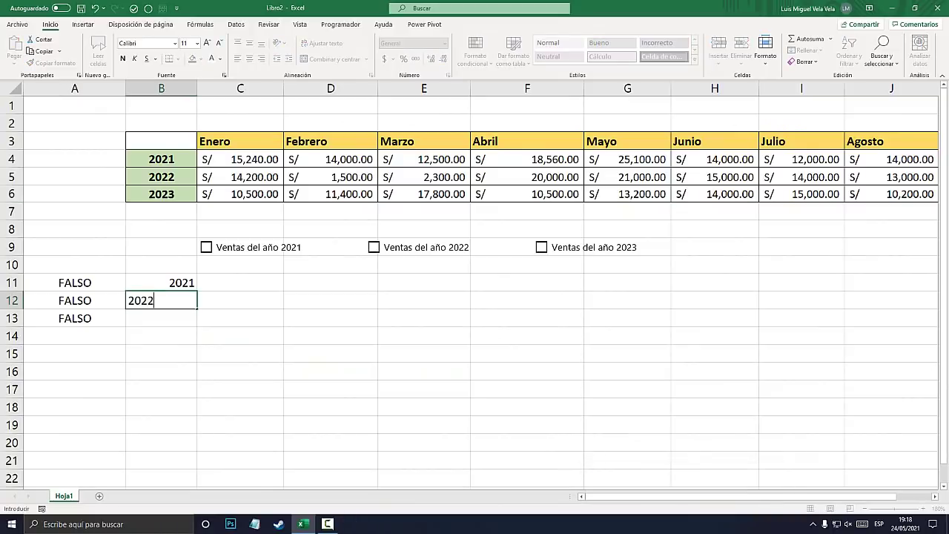
{"action": "key", "text": "Return"}
{"action": "type", "text": "2023"}
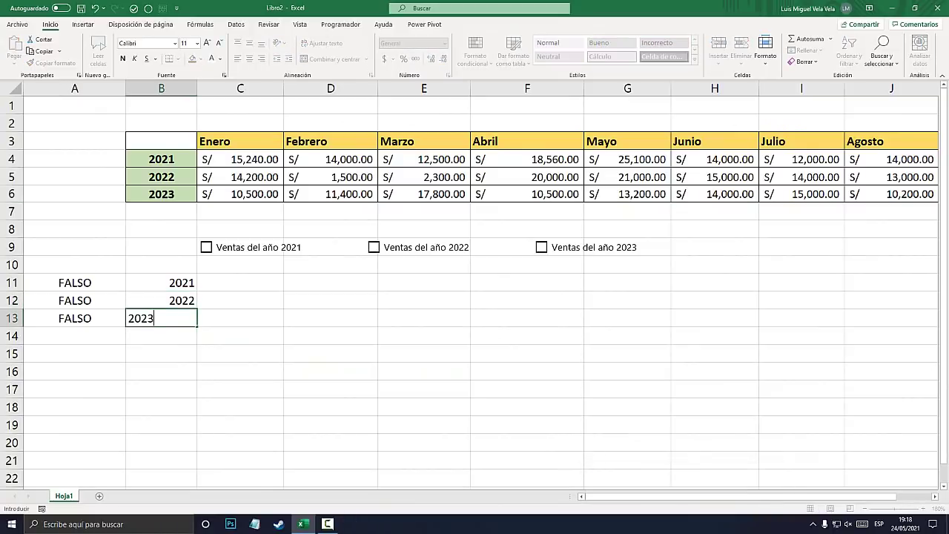
{"action": "key", "text": "Return"}
- Enter month headers Enero, Febrero, Marzo, Abril, Mayo, Junio, Julio across C10:I10
{"action": "left_click", "coordinate": [239, 264]}
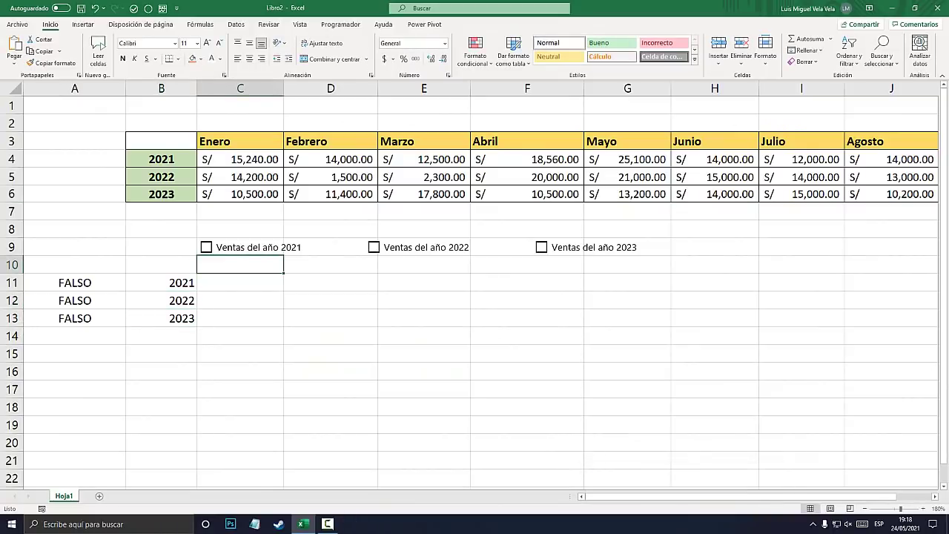
{"action": "type", "text": "Enero"}
{"action": "key", "text": "Tab"}
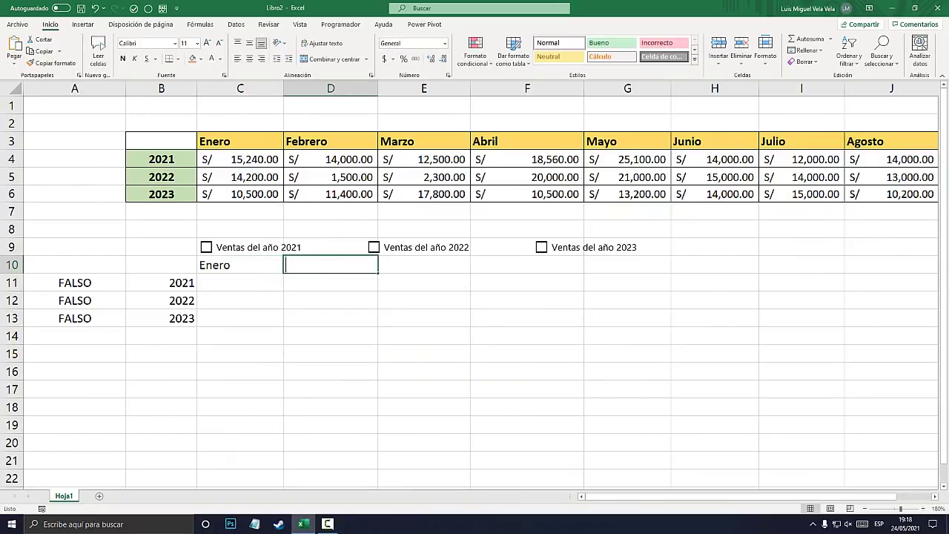
{"action": "type", "text": "Febrerr"}
{"action": "key", "text": "BackSpace"}
{"action": "key", "text": "BackSpace"}
{"action": "type", "text": "o"}
{"action": "key", "text": "Tab"}
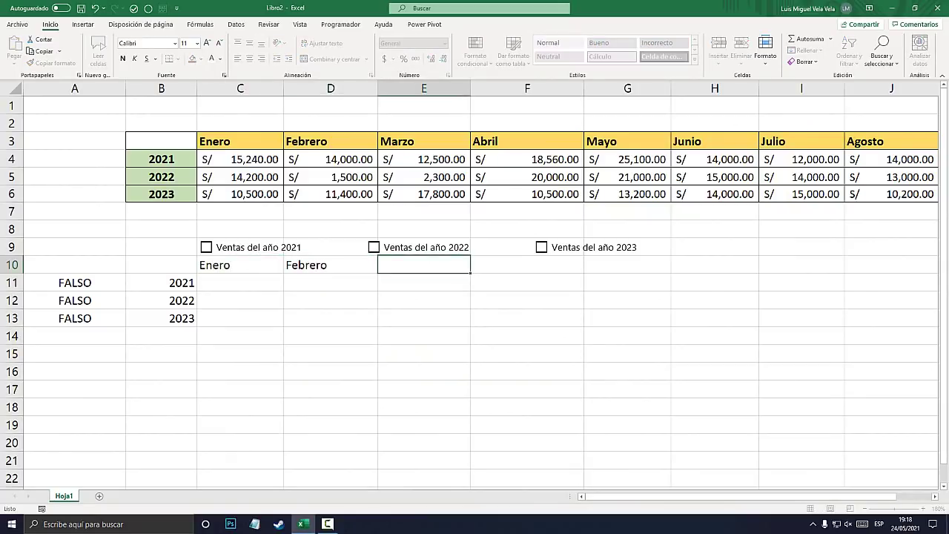
{"action": "type", "text": "Marzo"}
{"action": "key", "text": "Tab"}
{"action": "type", "text": "il"}
{"action": "key", "text": "Tab"}
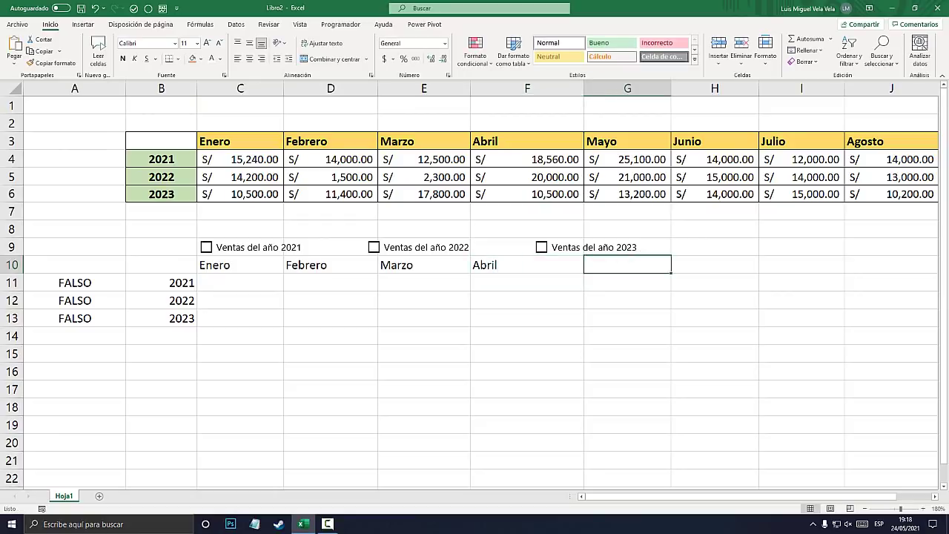
{"action": "type", "text": "Mayo"}
{"action": "key", "text": "Tab"}
{"action": "type", "text": "J"}
{"action": "key", "text": "Tab"}
{"action": "type", "text": "J"}
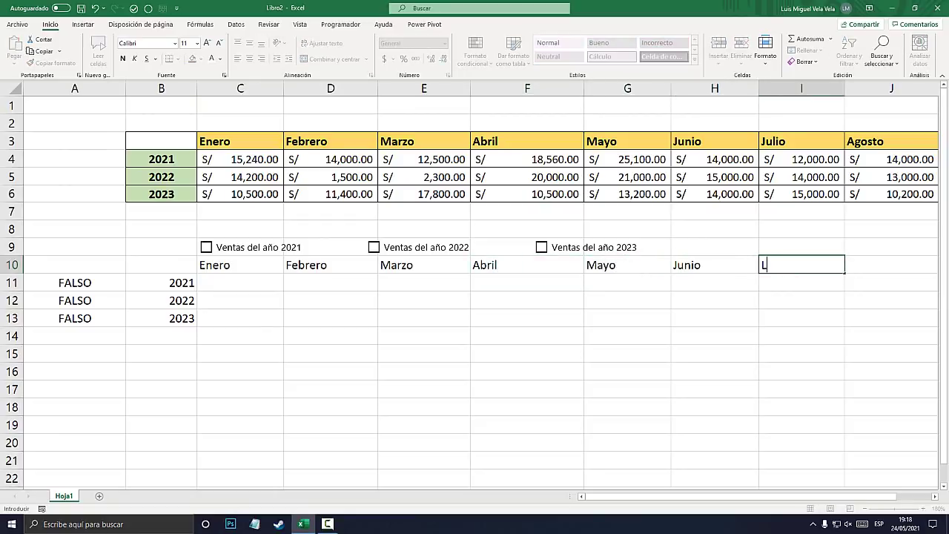
{"action": "type", "text": "ulio"}
{"action": "key", "text": "Return"}
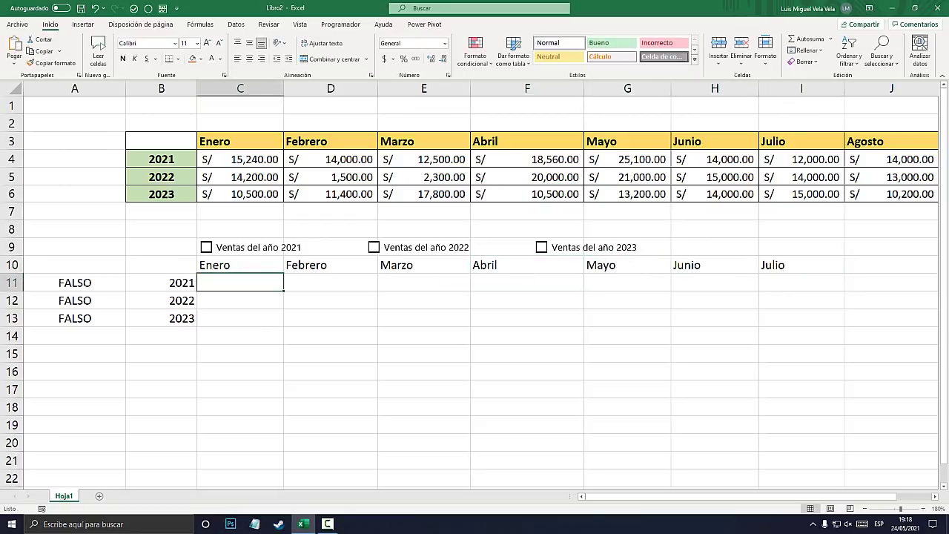
- Extend the helper month headers across to Agosto in J10
{"action": "left_click_drag", "start_coordinate": [714, 265], "coordinate": [890, 269]}
{"action": "scroll", "coordinate": [741, 497], "scroll_direction": "right", "scroll_amount": 1}
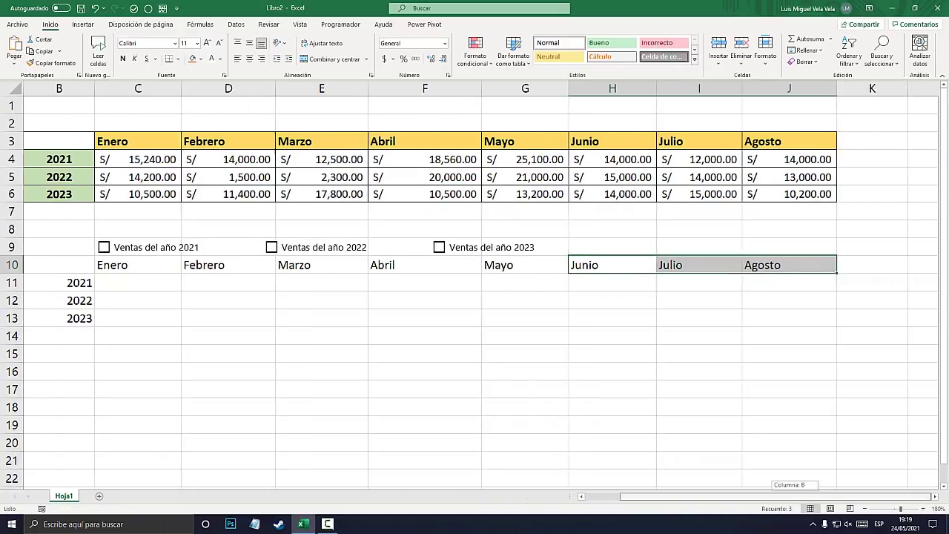
{"action": "scroll", "coordinate": [742, 497], "scroll_direction": "left", "scroll_amount": 1}
- Give every cell of the helper table B10:J13 all borders
{"action": "left_click_drag", "start_coordinate": [161, 265], "coordinate": [889, 318]}
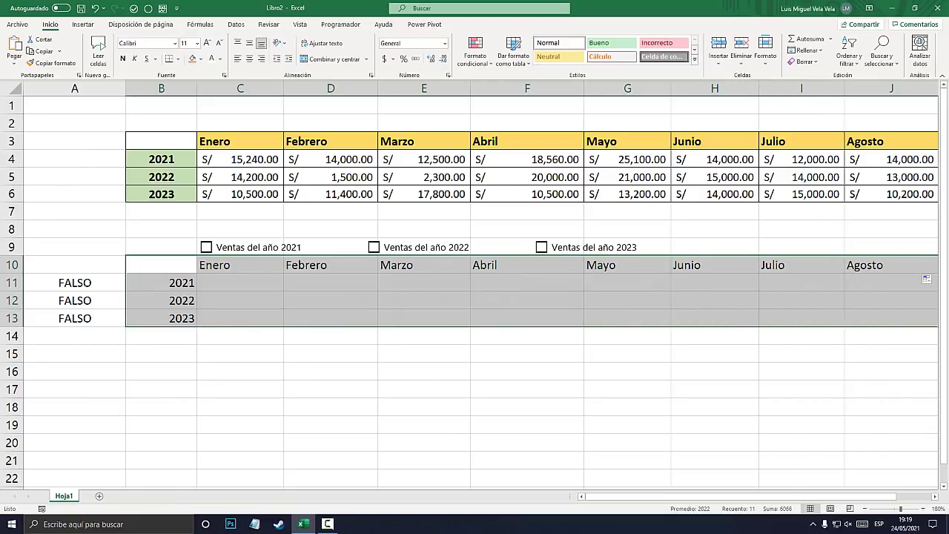
{"action": "left_click", "coordinate": [178, 58]}
{"action": "left_click", "coordinate": [197, 157]}
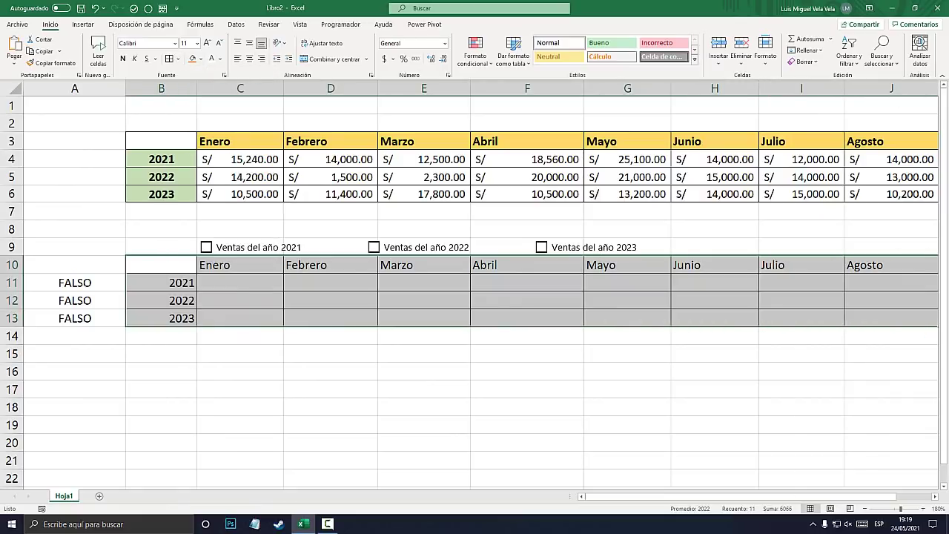
{"action": "left_click", "coordinate": [239, 334]}
- Fill the months C10:J10 light gold and the years B11:B13 light green, centring the years
{"action": "left_click_drag", "start_coordinate": [239, 265], "coordinate": [899, 273]}
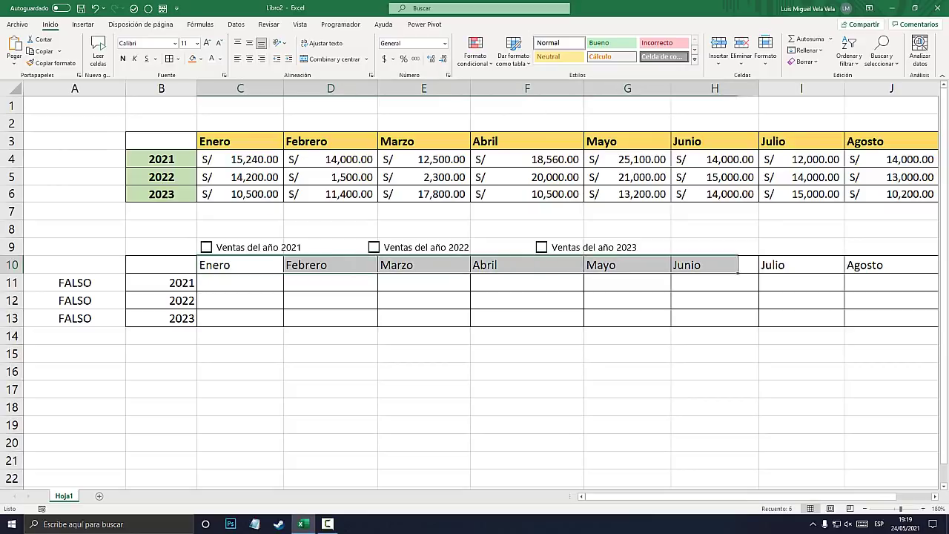
{"action": "left_click", "coordinate": [200, 58]}
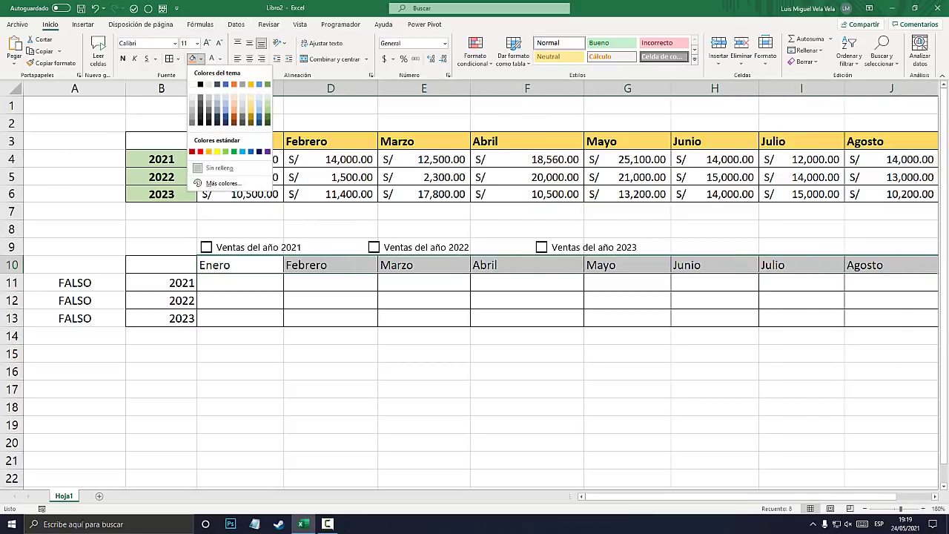
{"action": "left_click", "coordinate": [251, 104]}
{"action": "left_click_drag", "start_coordinate": [161, 283], "coordinate": [170, 318]}
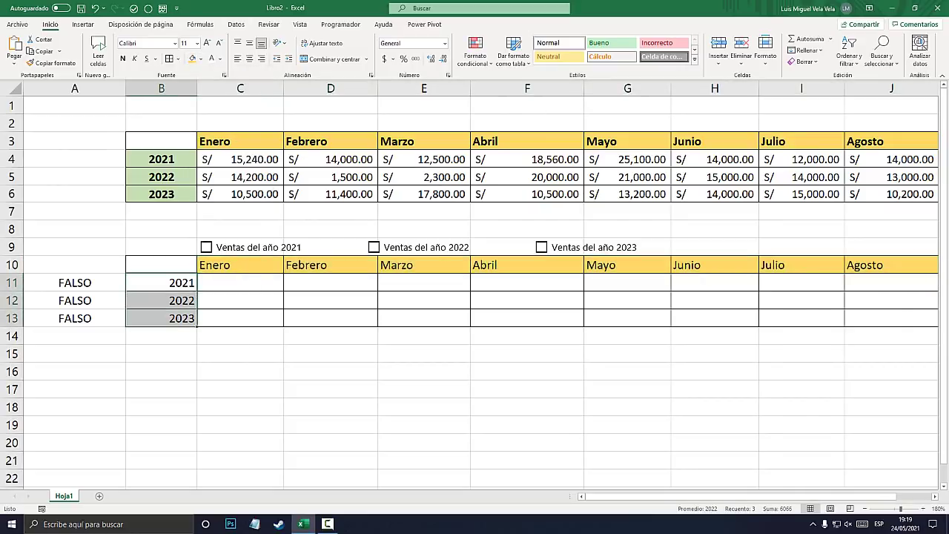
{"action": "left_click", "coordinate": [200, 58]}
{"action": "left_click", "coordinate": [268, 104]}
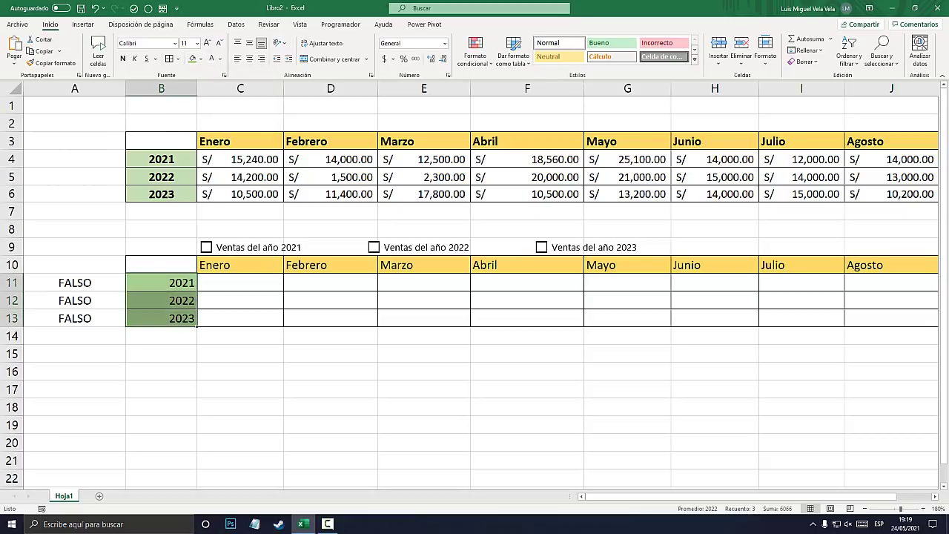
{"action": "left_click", "coordinate": [249, 59]}
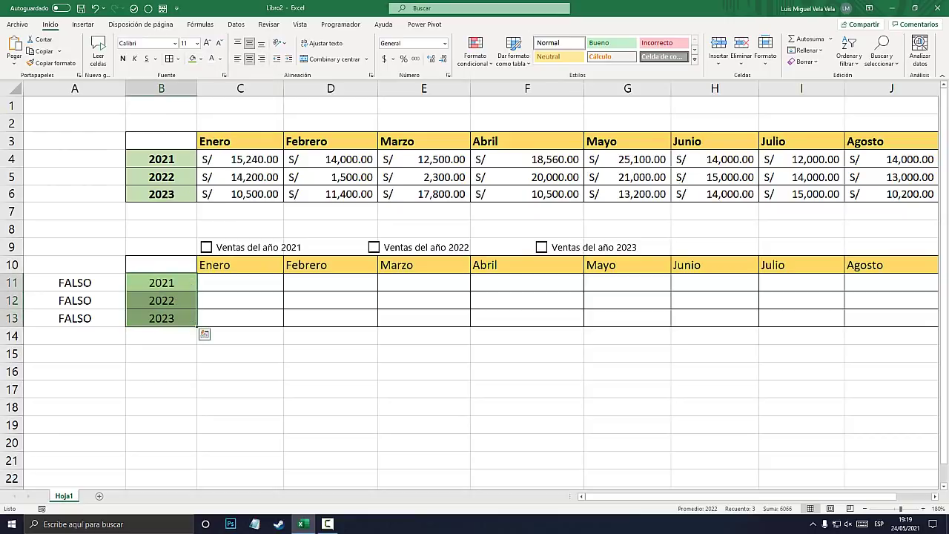
{"action": "left_click", "coordinate": [241, 283]}
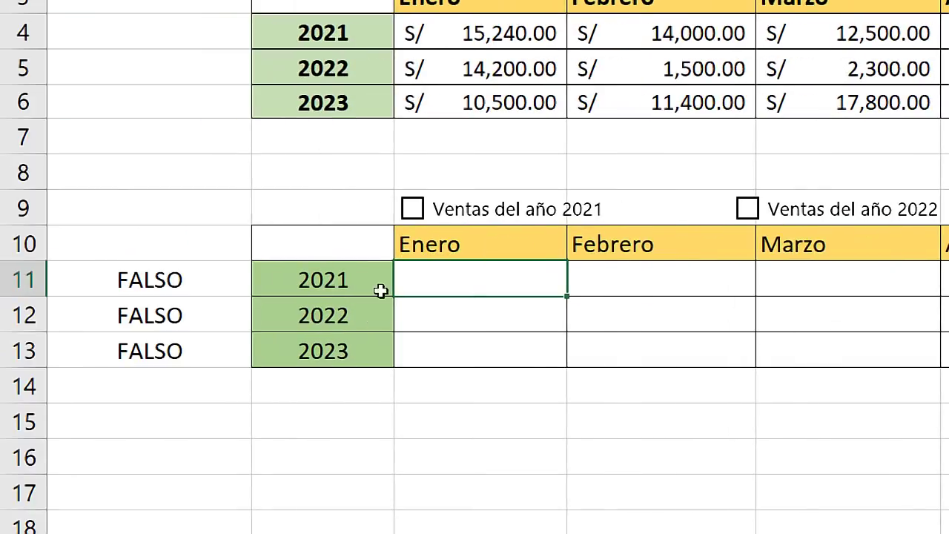
- Start an SI formula in C11 using checkbox cell A11 as the condition
{"action": "type", "text": "=s"}
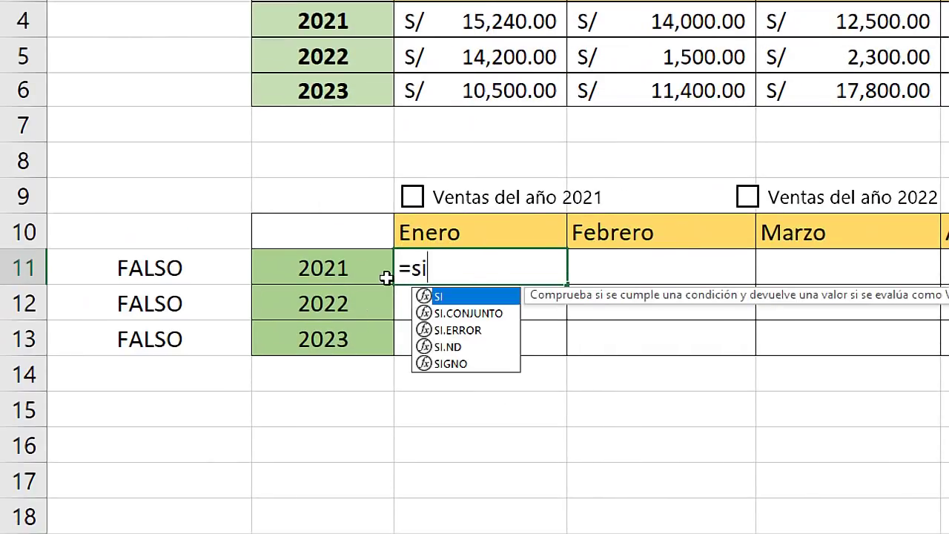
{"action": "type", "text": "i"}
{"action": "double_click", "coordinate": [443, 307]}
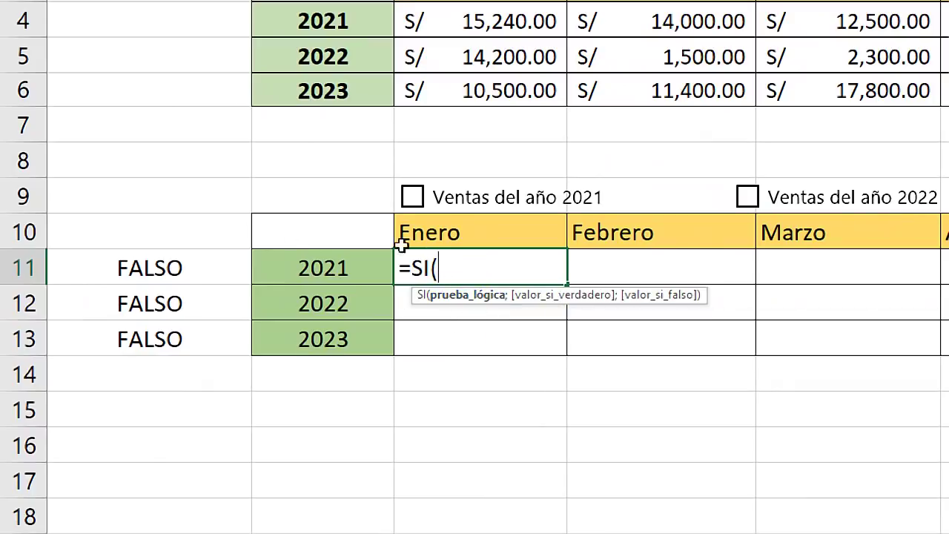
{"action": "left_click", "coordinate": [162, 273]}
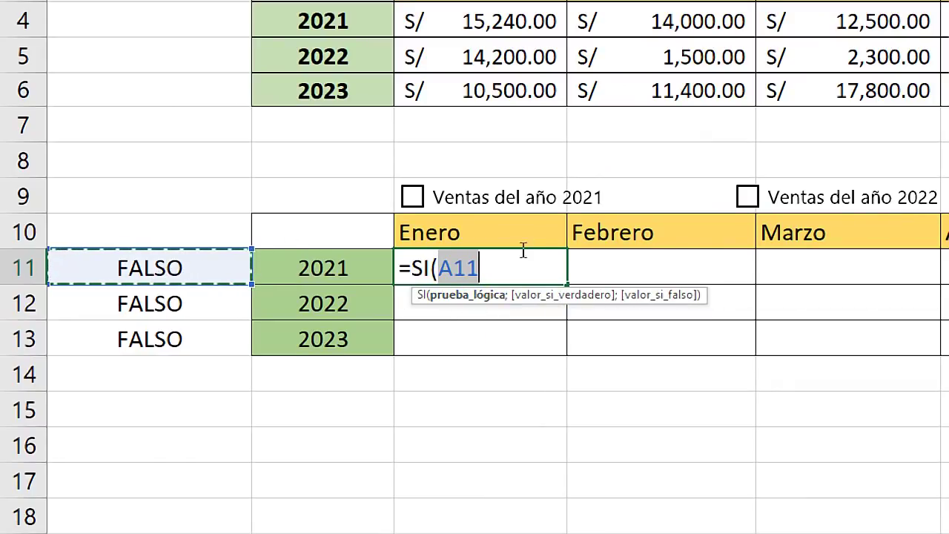
{"action": "left_click", "coordinate": [508, 267]}
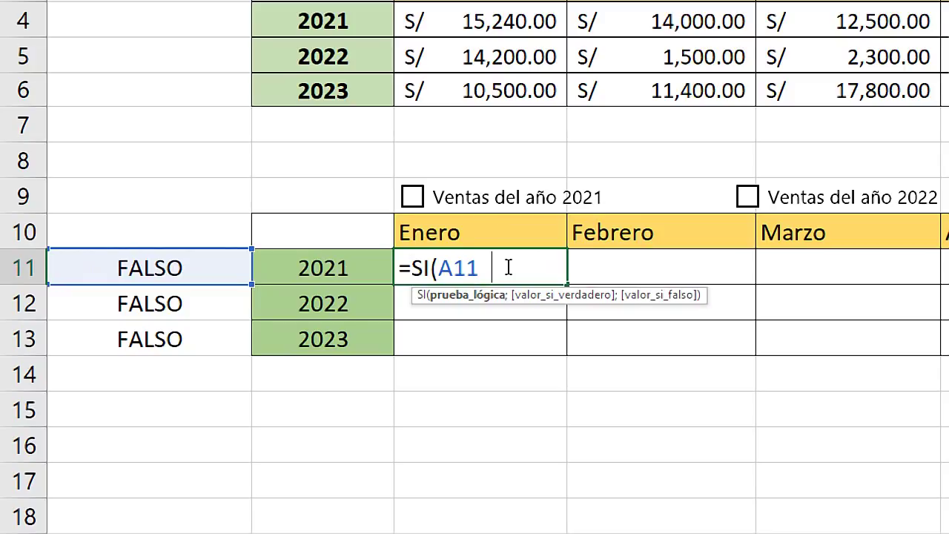
{"action": "type", "text": "=VERDACDE"}
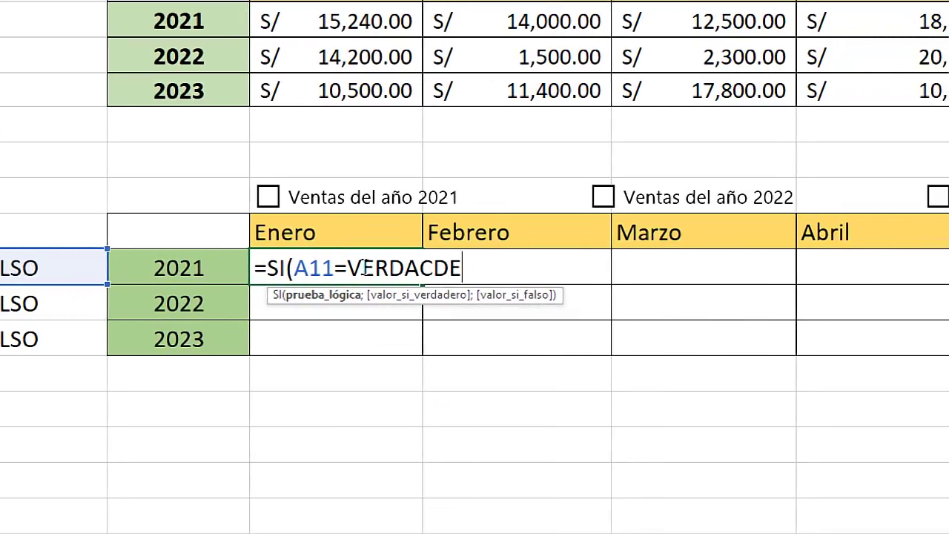
{"action": "key", "text": "BackSpace"}
{"action": "key", "text": "BackSpace"}
{"action": "key", "text": "BackSpace"}
{"action": "type", "text": "DERO"}
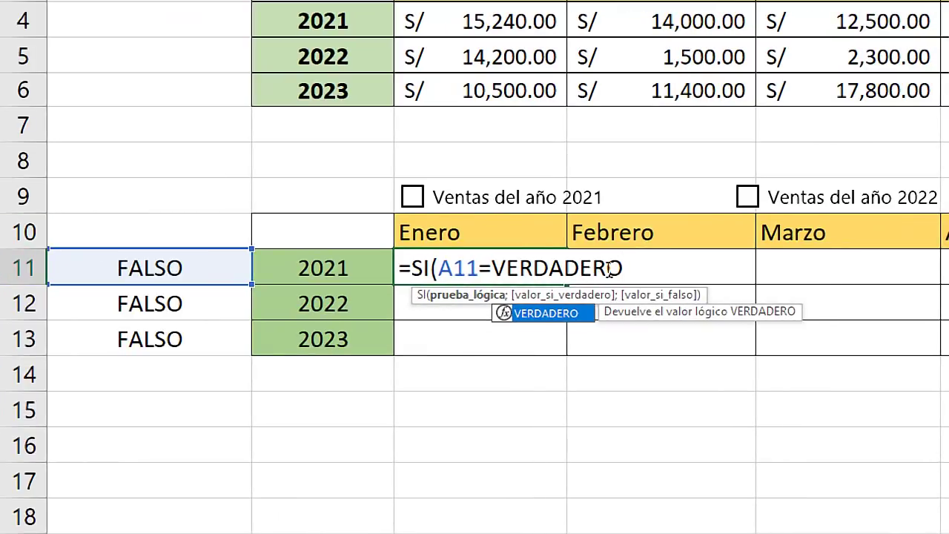
{"action": "key", "text": "BackSpace"}
{"action": "key", "text": "BackSpace"}
{"action": "key", "text": "BackSpace"}
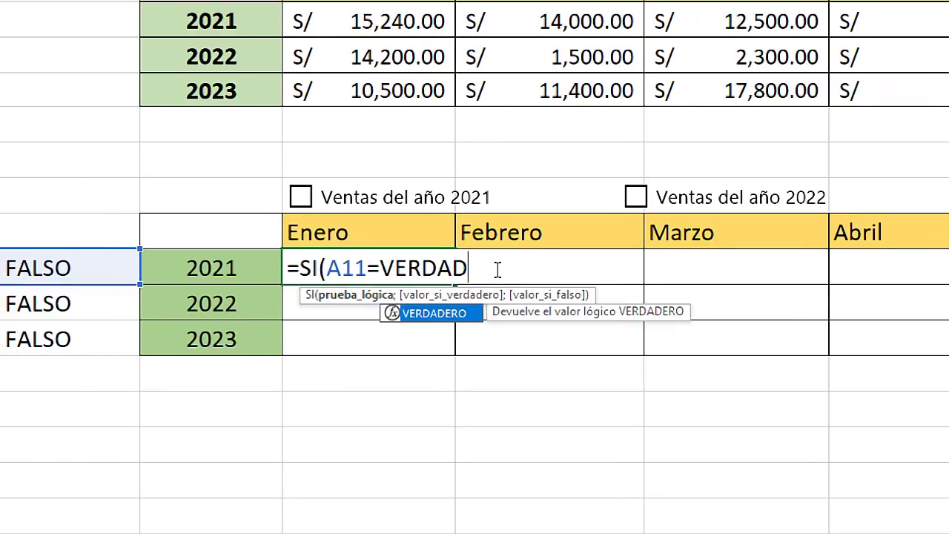
{"action": "key", "text": "BackSpace"}
{"action": "key", "text": "BackSpace"}
{"action": "key", "text": "BackSpace"}
{"action": "key", "text": "BackSpace"}
{"action": "key", "text": "BackSpace"}
{"action": "key", "text": "BackSpace"}
{"action": "key", "text": "BackSpace"}
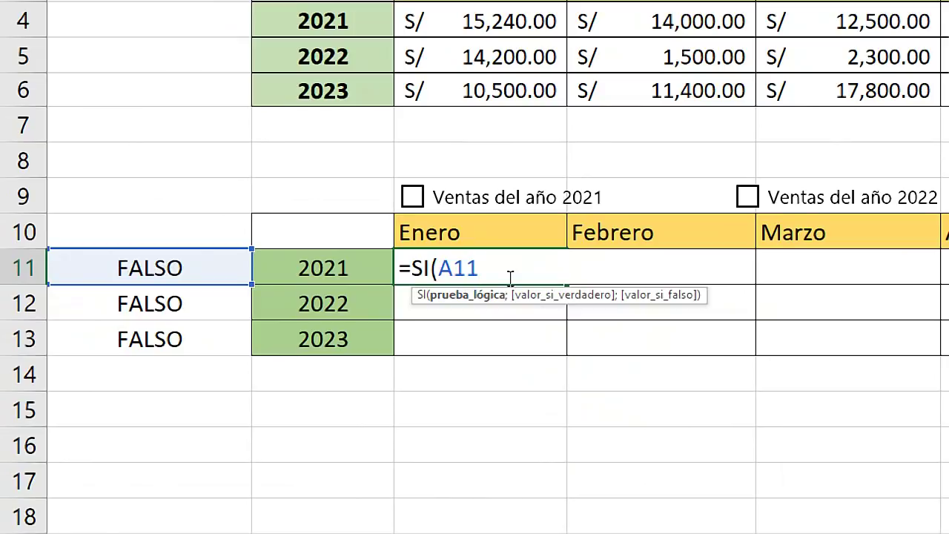
- Finish C11 as =SI(A11;C4;"0"), returning January 2021 sales from C4 when true
{"action": "type", "text": ";"}
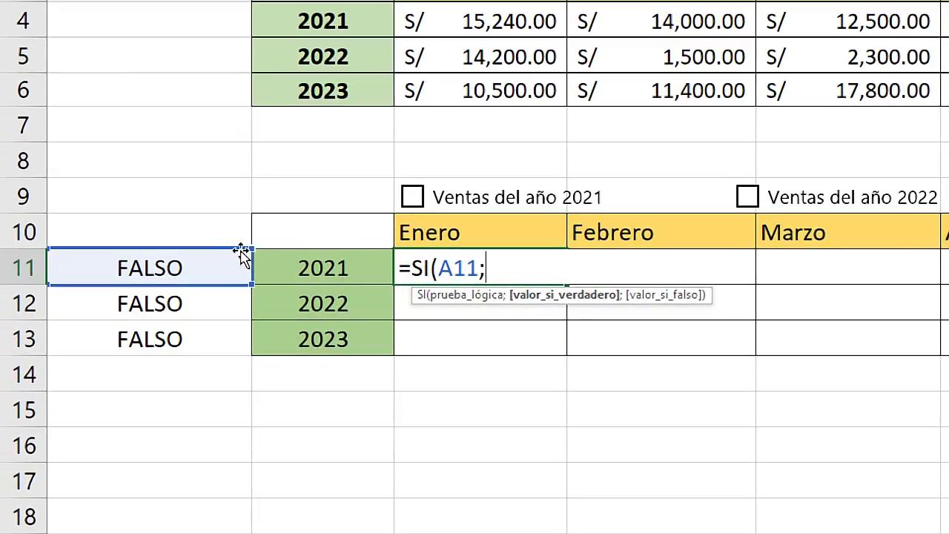
{"action": "left_click", "coordinate": [478, 269]}
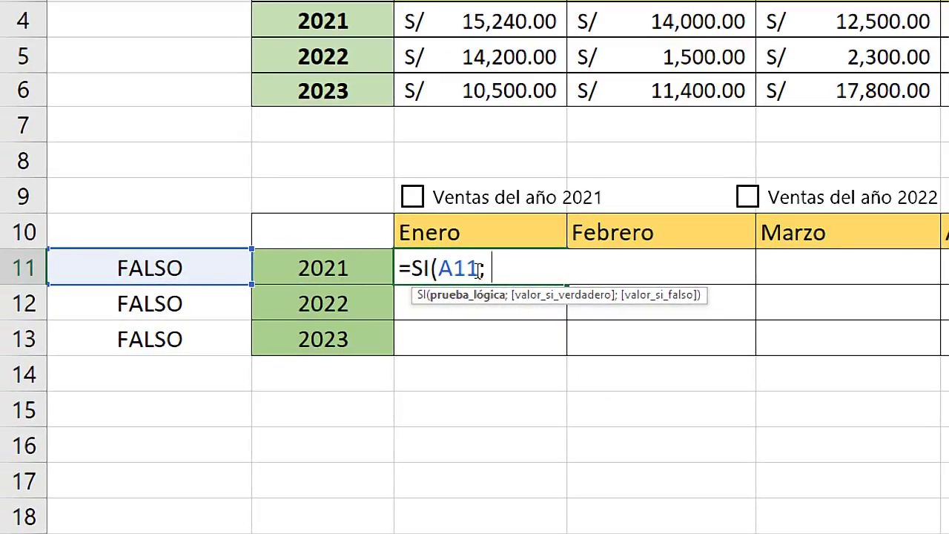
{"action": "type", "text": "=VERDADERIO"}
{"action": "key", "text": "BackSpace"}
{"action": "key", "text": "BackSpace"}
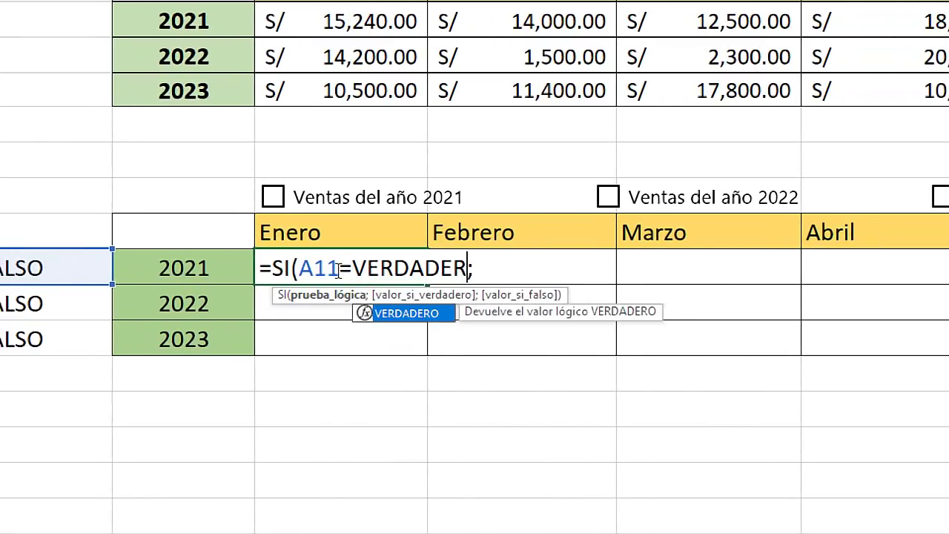
{"action": "type", "text": "O"}
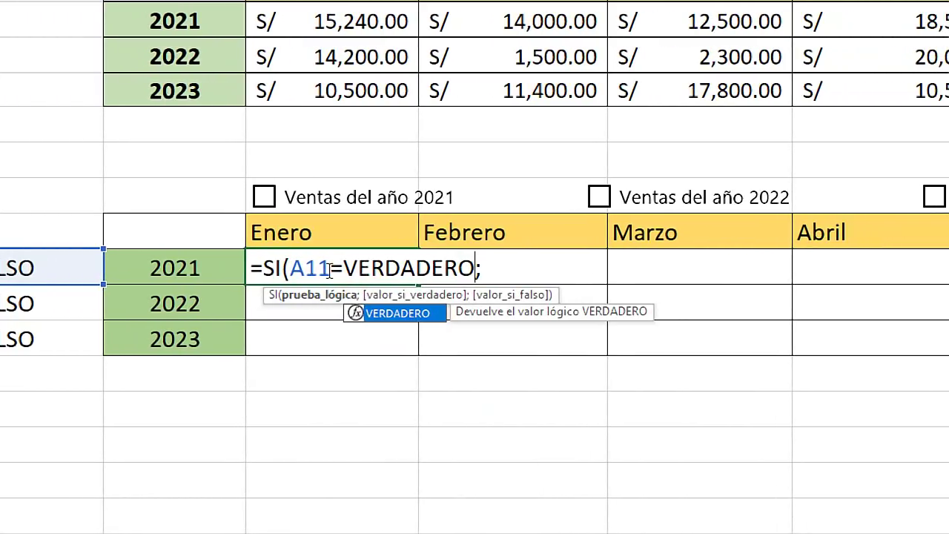
{"action": "key", "text": "shift+Left"}
{"action": "key", "text": "shift+Left"}
{"action": "key", "text": "shift+Left"}
{"action": "key", "text": "shift+Left"}
{"action": "key", "text": "shift+Left"}
{"action": "key", "text": "shift+Left"}
{"action": "key", "text": "shift+Left"}
{"action": "key", "text": "shift+Left"}
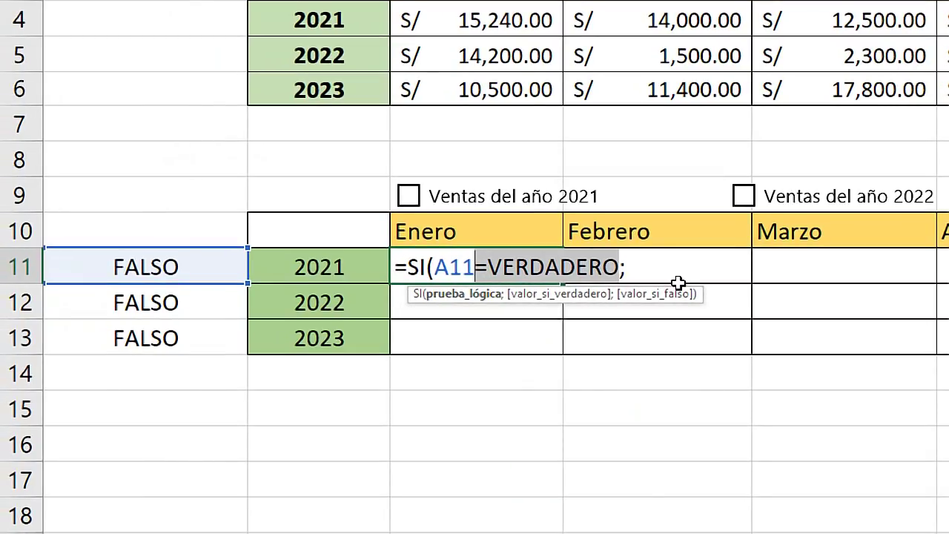
{"action": "key", "text": "BackSpace"}
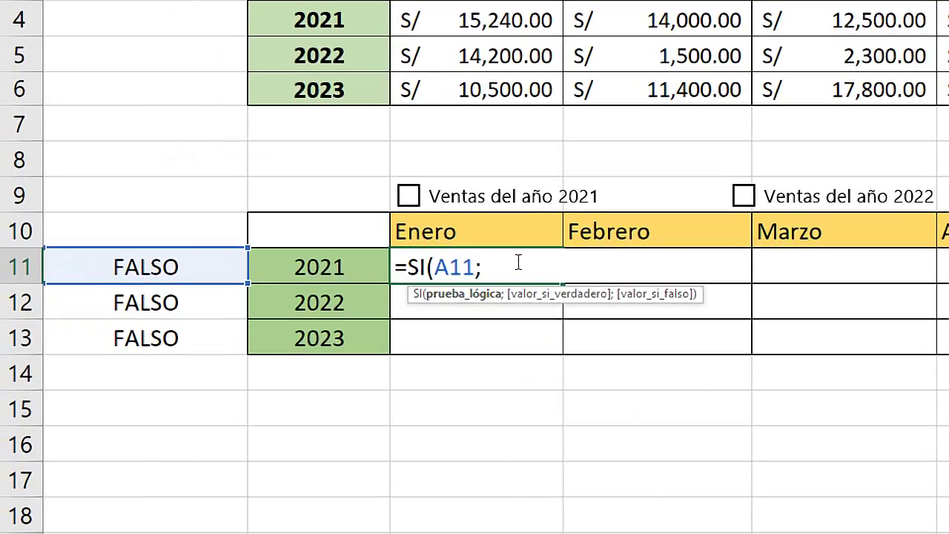
{"action": "key", "text": "Right"}
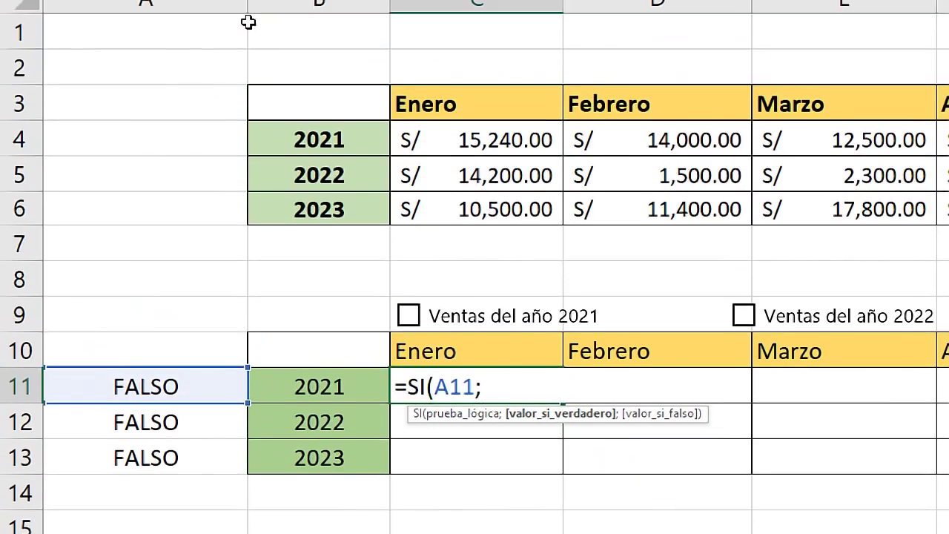
{"action": "left_click", "coordinate": [504, 140]}
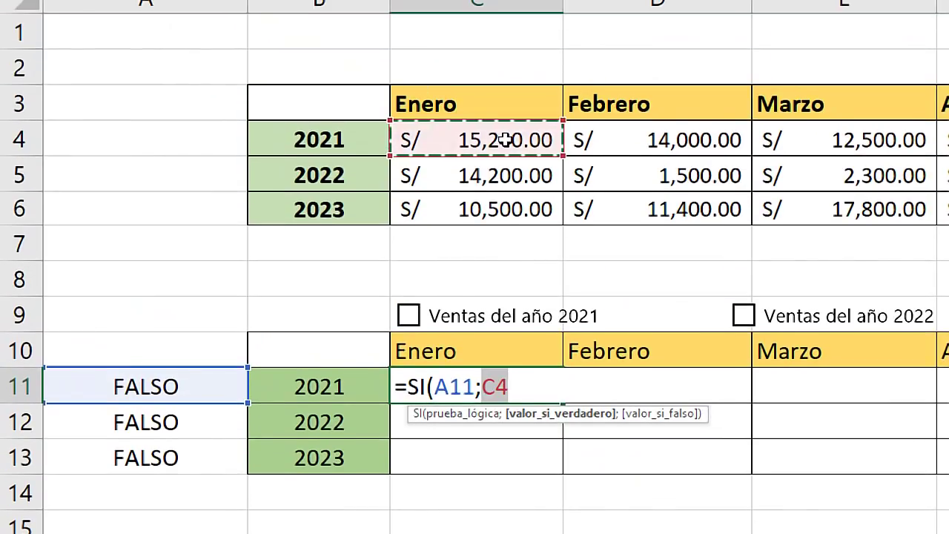
{"action": "left_click", "coordinate": [524, 390]}
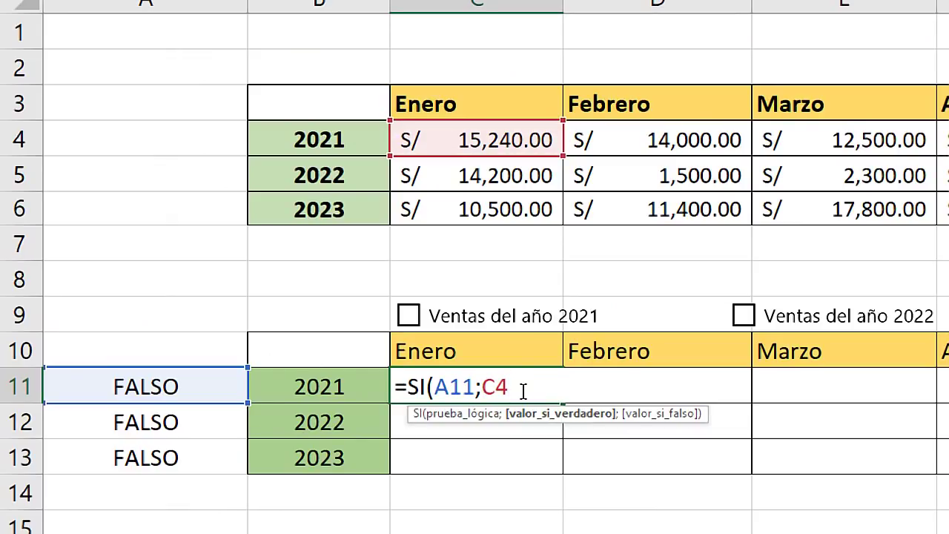
{"action": "type", "text": ";"}
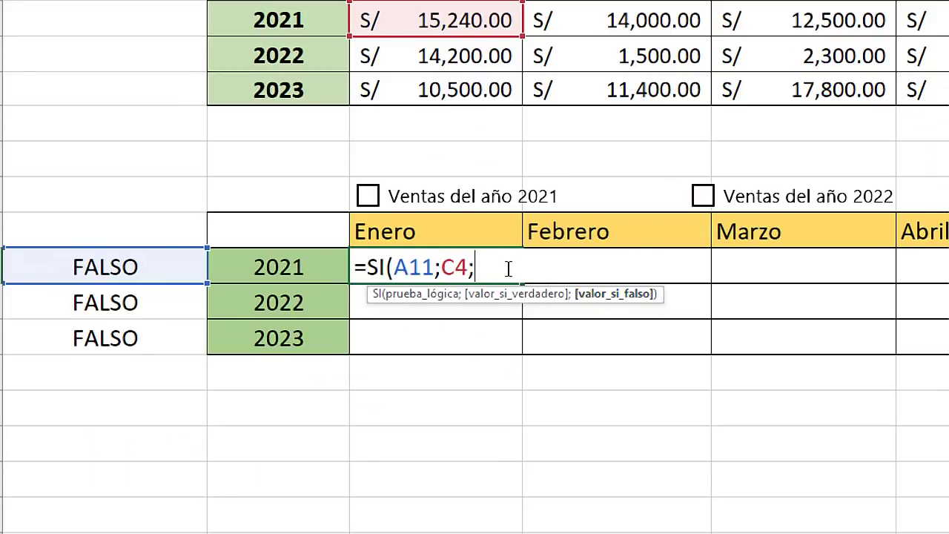
{"action": "type", "text": "\"0\""}
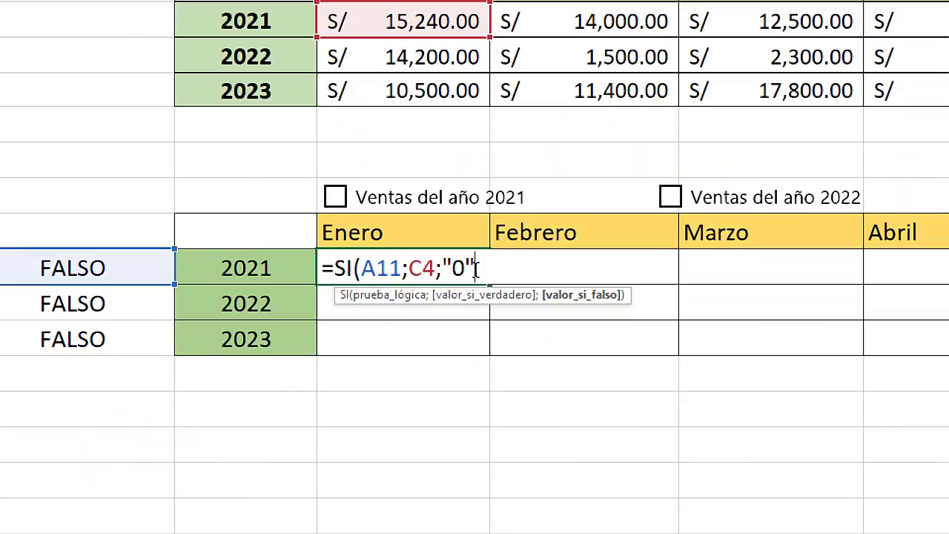
{"action": "type", "text": ")"}
{"action": "key", "text": "Return"}
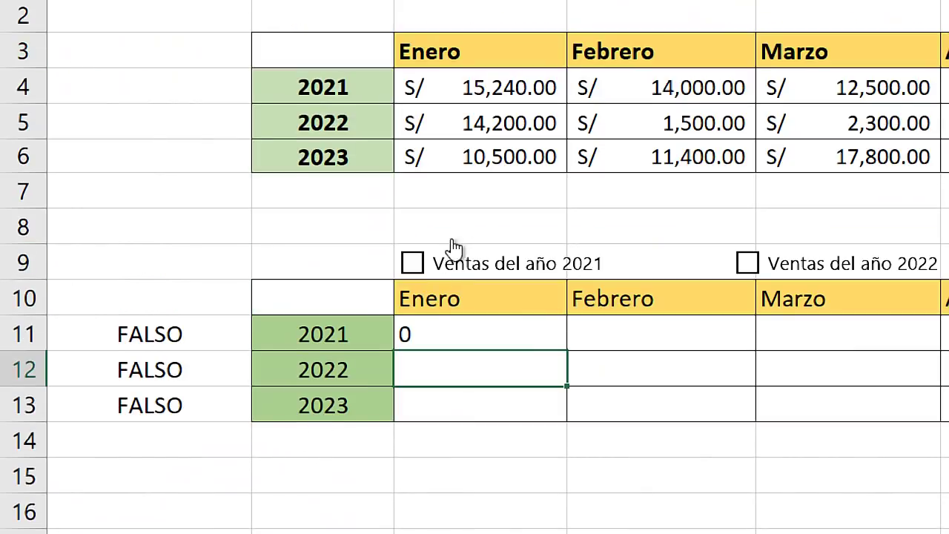
{"action": "left_click", "coordinate": [417, 267]}
{"action": "left_click", "coordinate": [467, 329]}
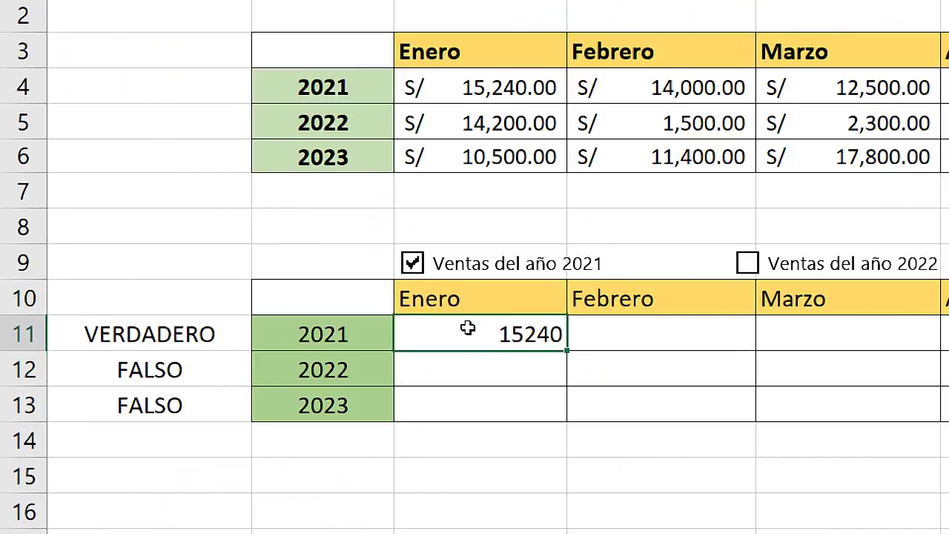
{"action": "left_click", "coordinate": [490, 87]}
{"action": "left_click", "coordinate": [453, 335]}
{"action": "left_click", "coordinate": [413, 265]}
{"action": "left_click", "coordinate": [415, 267]}
{"action": "left_click", "coordinate": [416, 267]}
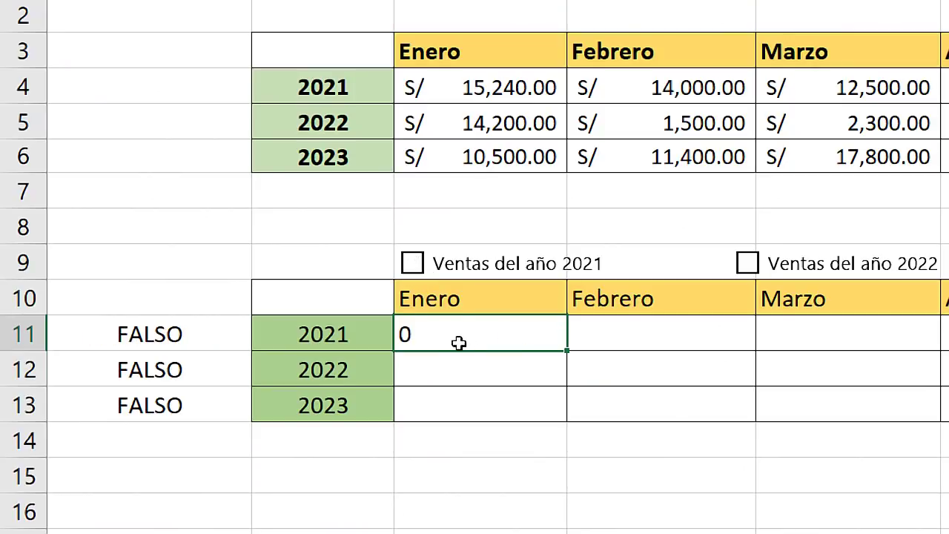
{"action": "left_click", "coordinate": [411, 263]}
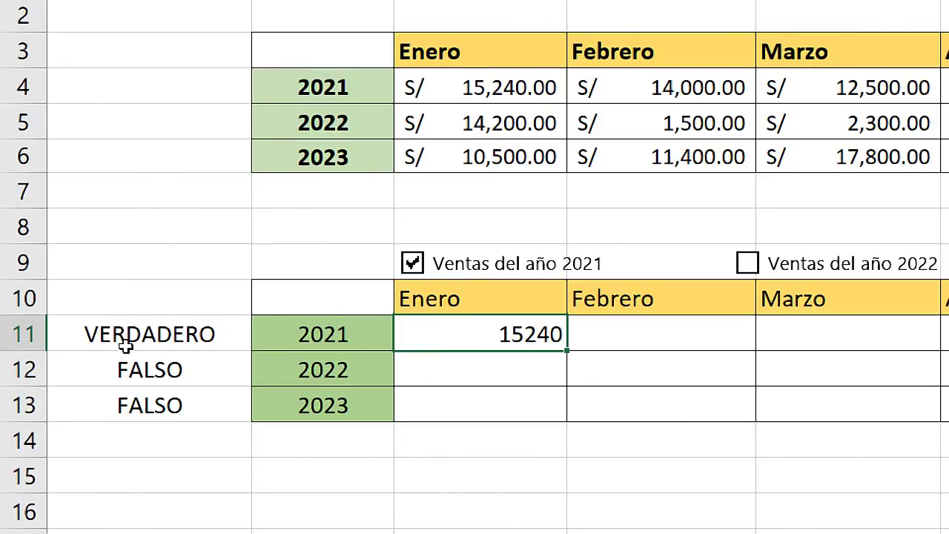
{"action": "left_click", "coordinate": [135, 331]}
{"action": "left_click", "coordinate": [413, 266]}
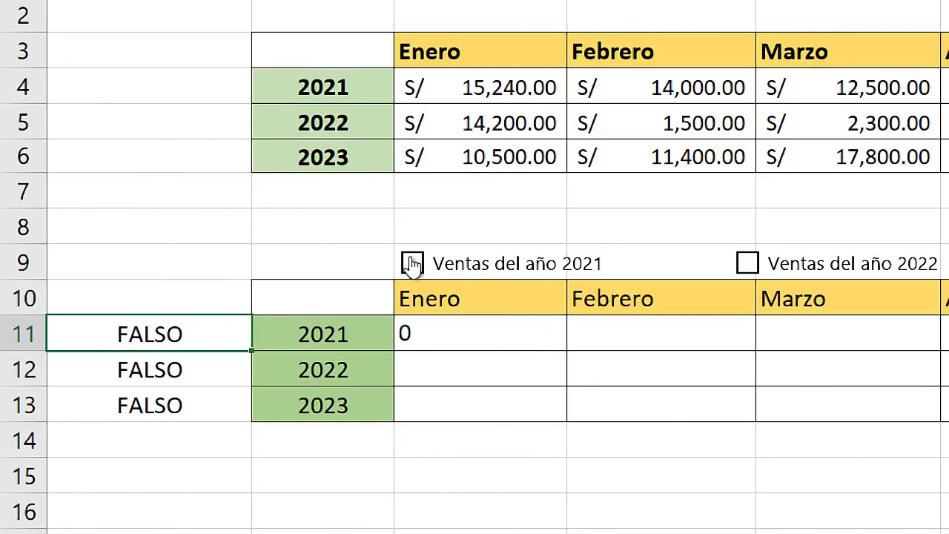
- Lock the checkbox column in C11 so the formula reads =SI($A11;C4;"0")
{"action": "double_click", "coordinate": [455, 335]}
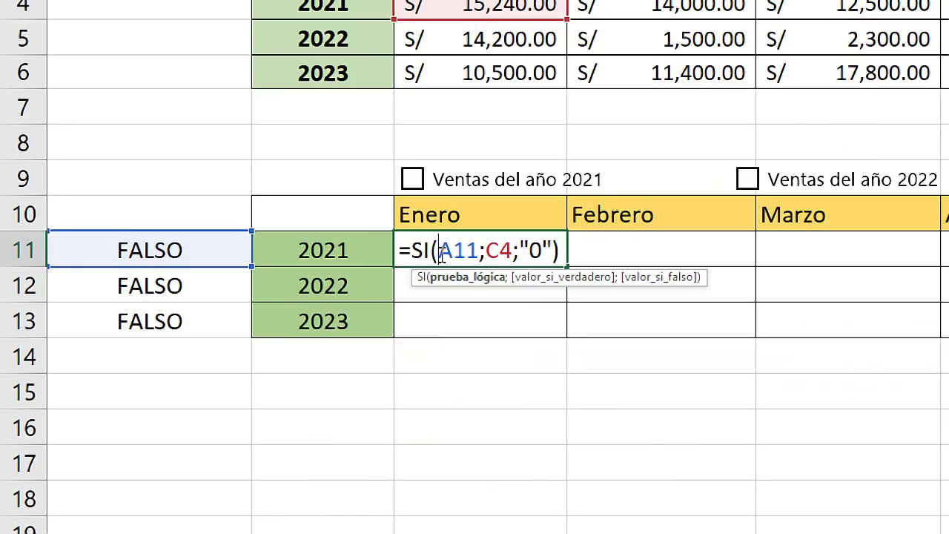
{"action": "left_click", "coordinate": [439, 250]}
{"action": "type", "text": "$"}
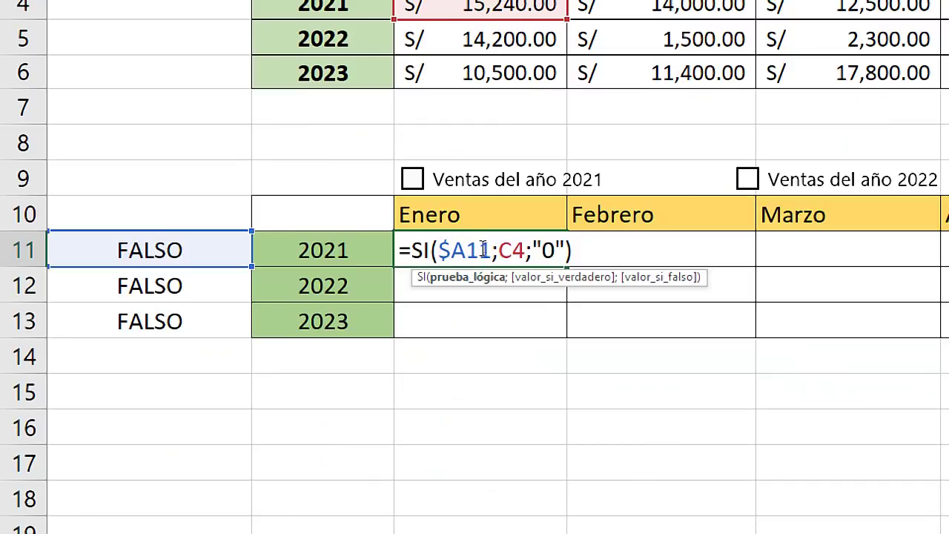
{"action": "key", "text": "End"}
{"action": "key", "text": "Return"}
{"action": "left_click", "coordinate": [515, 238]}
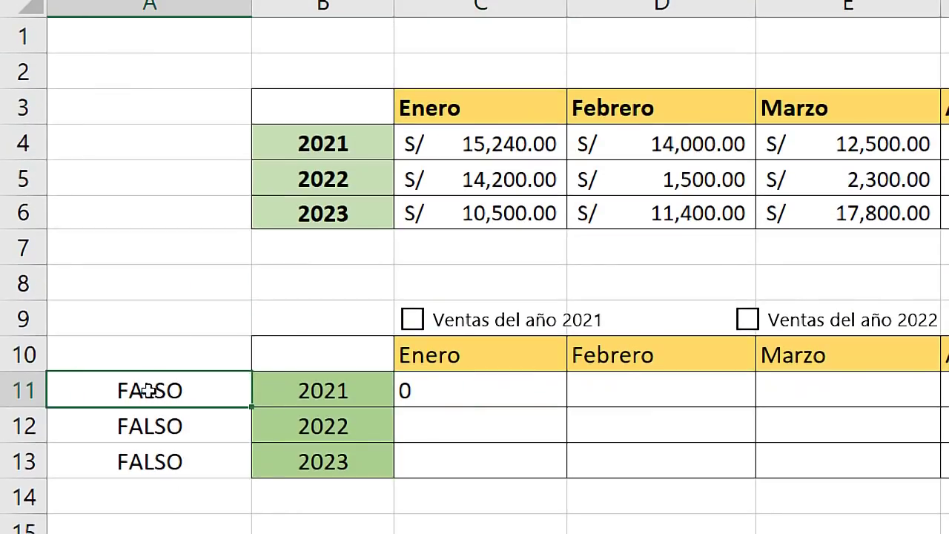
{"action": "double_click", "coordinate": [553, 376]}
{"action": "key", "text": "Left"}
{"action": "key", "text": "shift+Left"}
{"action": "key", "text": "shift+Left"}
{"action": "key", "text": "shift+Left"}
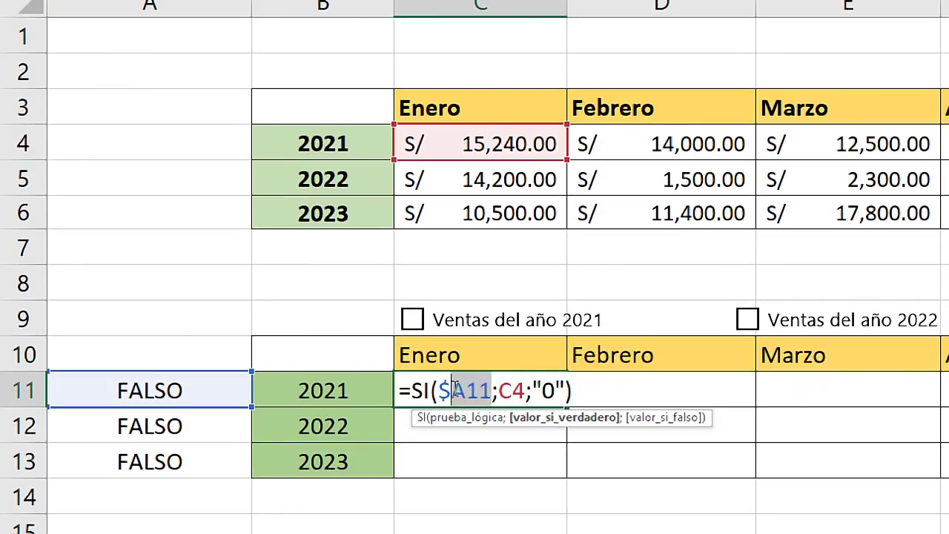
{"action": "key", "text": "shift+Left"}
{"action": "key", "text": "ctrl+Return"}
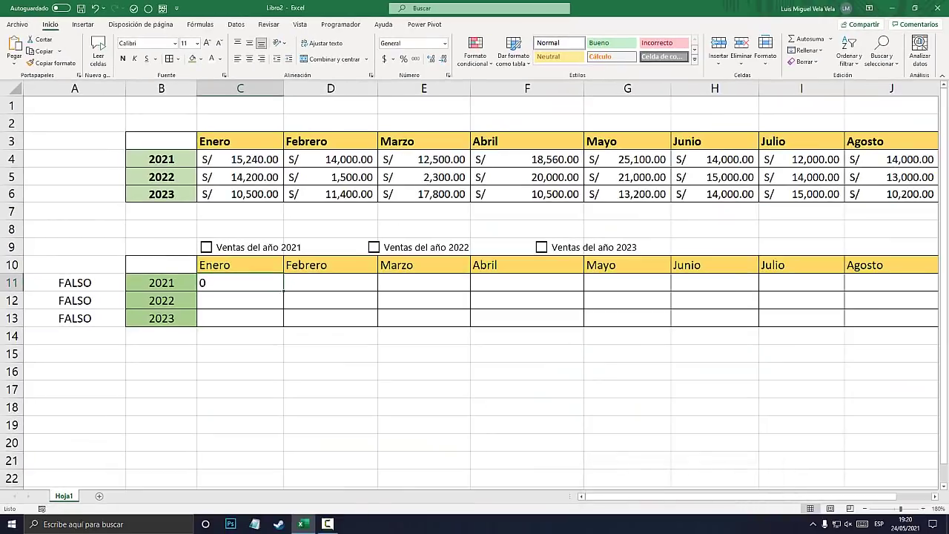
- Copy C11 across to J11 and tick 2021 so row 11 shows 15240 through 14000
{"action": "left_click_drag", "start_coordinate": [283, 290], "coordinate": [936, 291]}
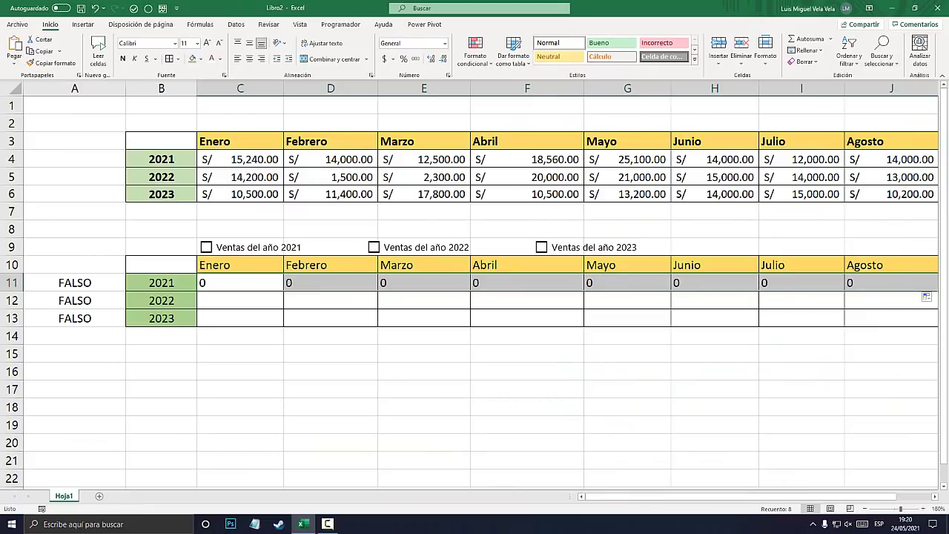
{"action": "left_click", "coordinate": [206, 247]}
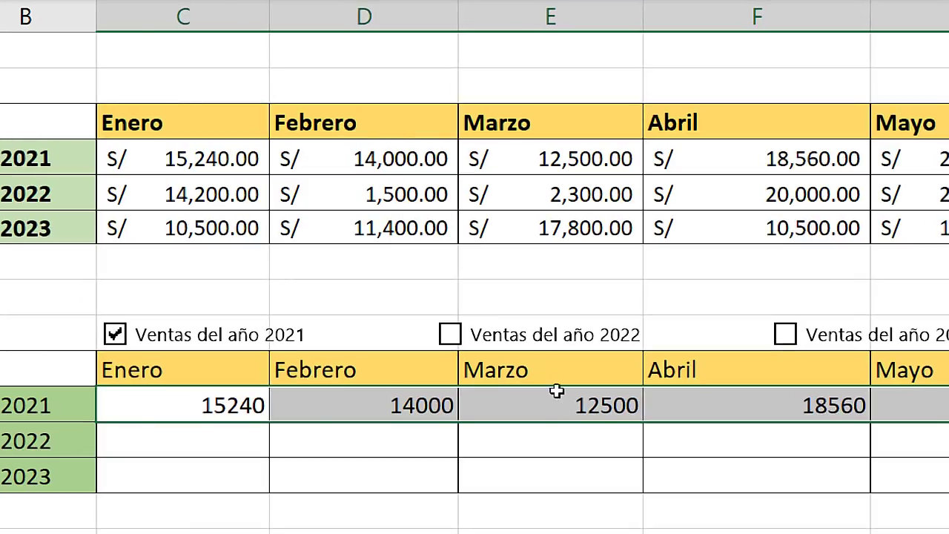
{"action": "left_click", "coordinate": [428, 277]}
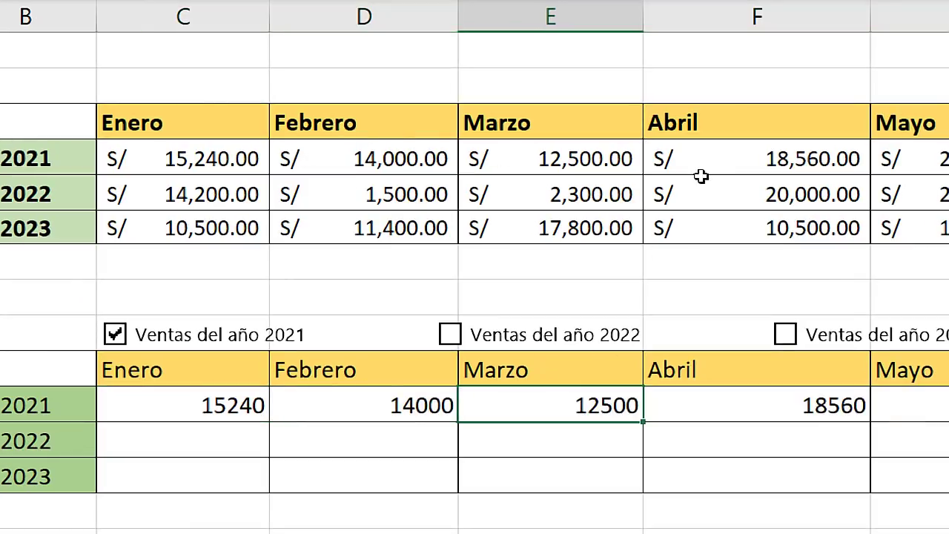
{"action": "left_click", "coordinate": [727, 163]}
{"action": "left_click", "coordinate": [699, 153]}
{"action": "left_click", "coordinate": [881, 151]}
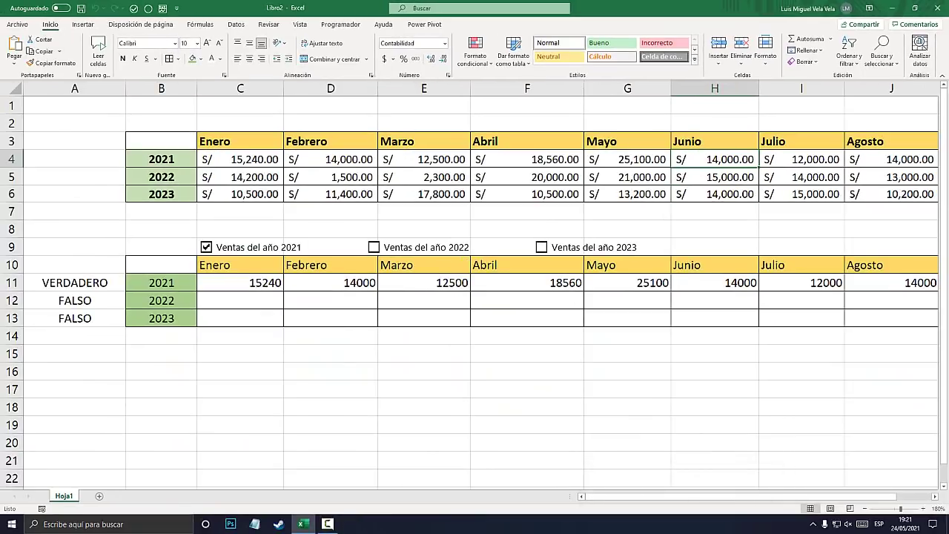
{"action": "left_click", "coordinate": [282, 291]}
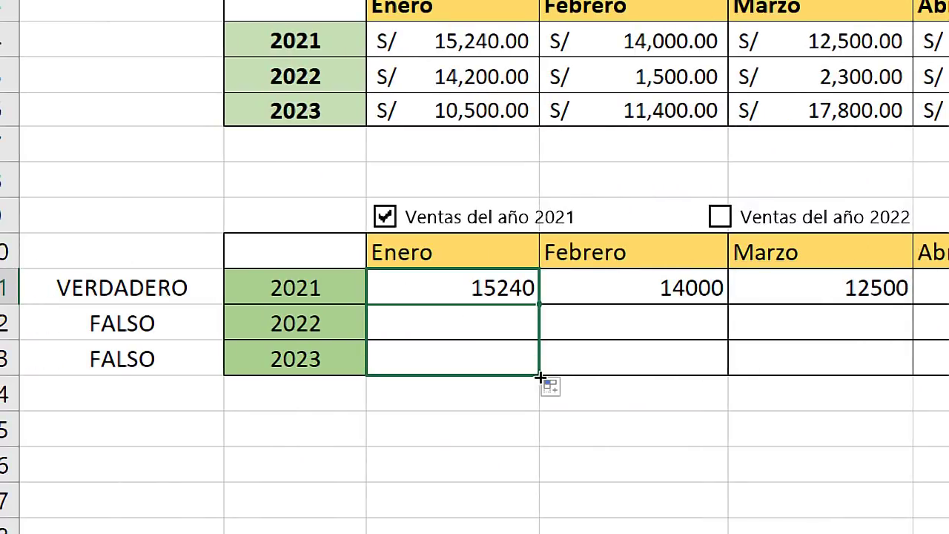
- Copy the C11 formula down to rows 12–13 and tick the 2022 and 2023 checkboxes
{"action": "left_click_drag", "start_coordinate": [540, 308], "coordinate": [546, 379]}
{"action": "left_click", "coordinate": [444, 319]}
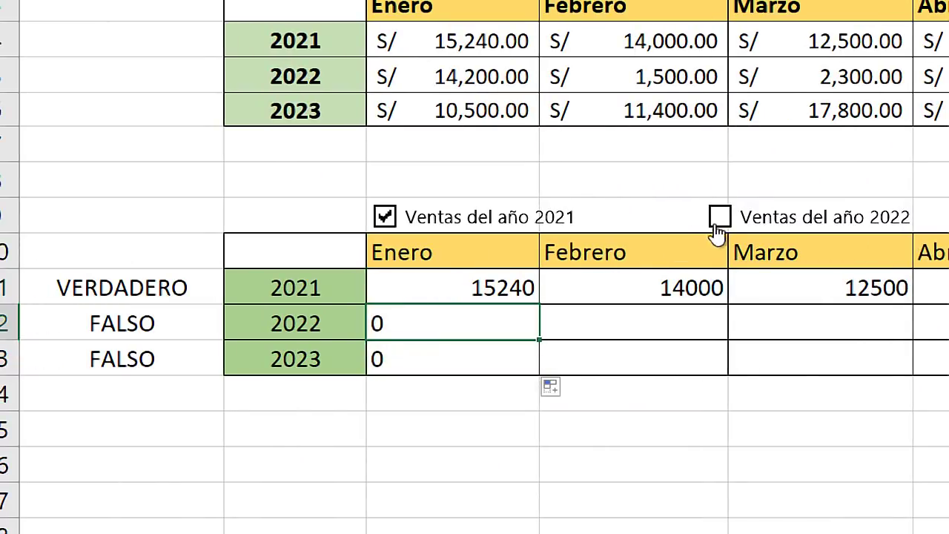
{"action": "left_click", "coordinate": [720, 222]}
{"action": "left_click", "coordinate": [503, 89]}
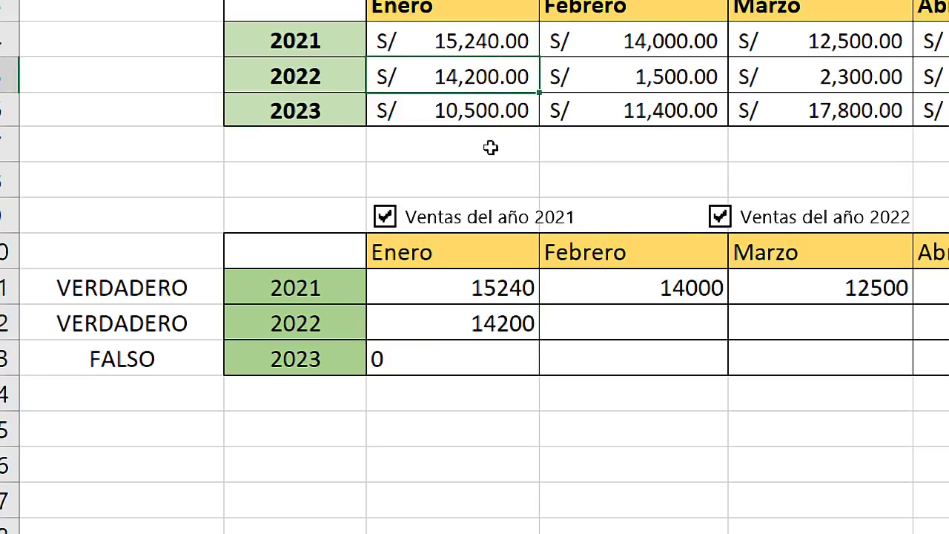
{"action": "left_click", "coordinate": [877, 221]}
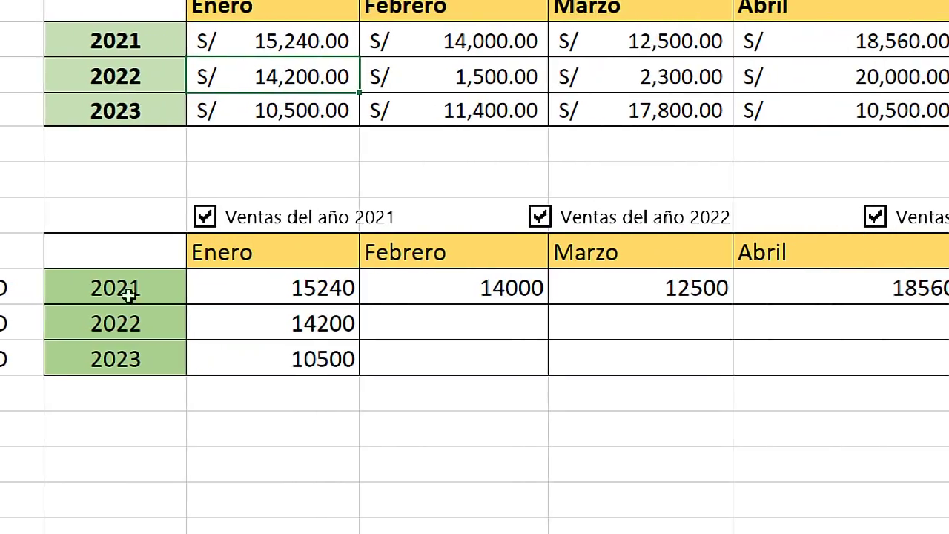
{"action": "left_click", "coordinate": [312, 109]}
{"action": "left_click", "coordinate": [315, 350]}
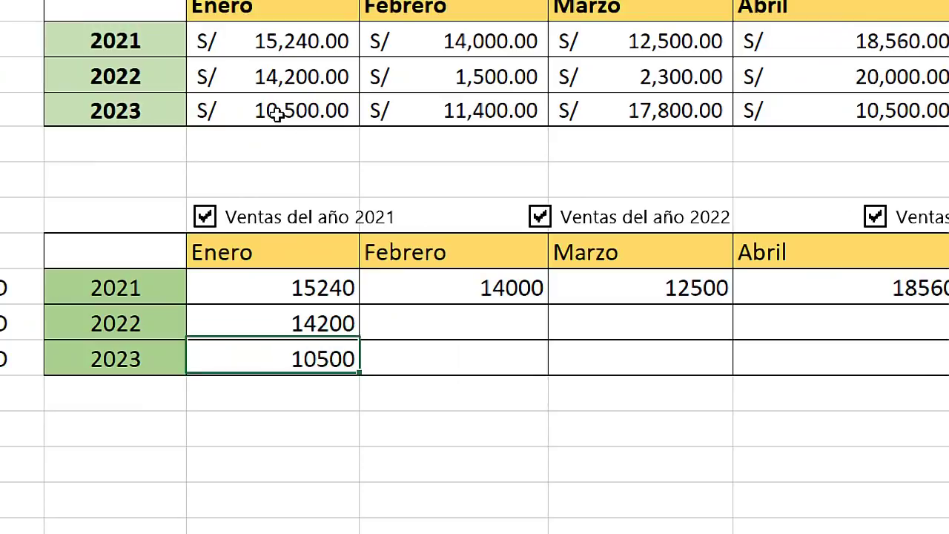
{"action": "left_click", "coordinate": [297, 112]}
{"action": "left_click", "coordinate": [304, 358]}
{"action": "left_click", "coordinate": [315, 319]}
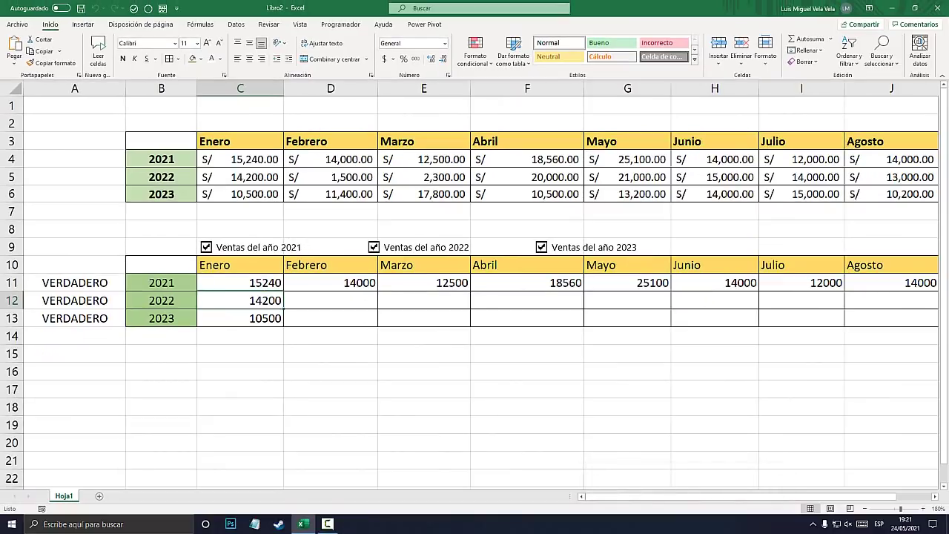
- Fill the 2022 and 2023 rows across to Agosto and compare with the original sales
{"action": "left_click_drag", "start_coordinate": [284, 308], "coordinate": [933, 309]}
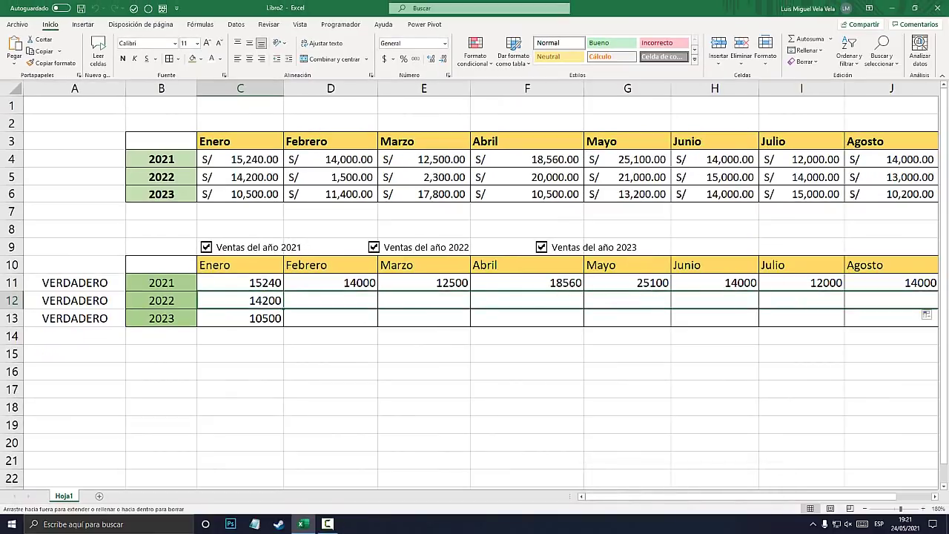
{"action": "left_click", "coordinate": [240, 318]}
{"action": "left_click_drag", "start_coordinate": [283, 326], "coordinate": [936, 326]}
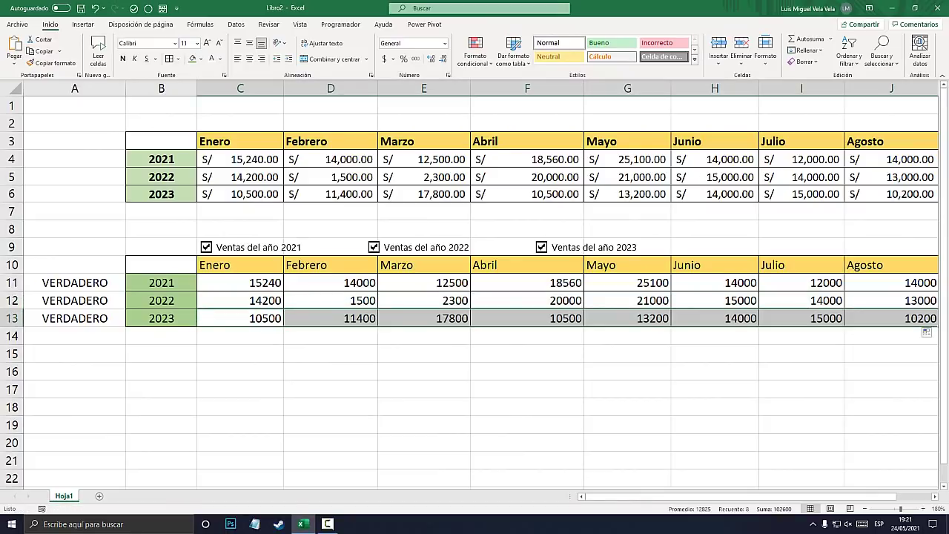
{"action": "left_click", "coordinate": [331, 282]}
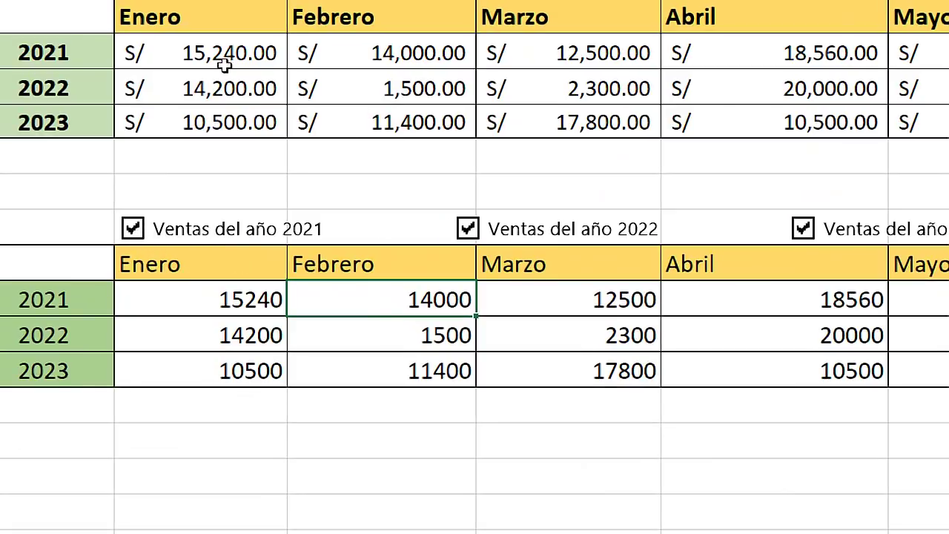
{"action": "left_click", "coordinate": [224, 65]}
{"action": "left_click", "coordinate": [228, 89]}
{"action": "left_click", "coordinate": [230, 123]}
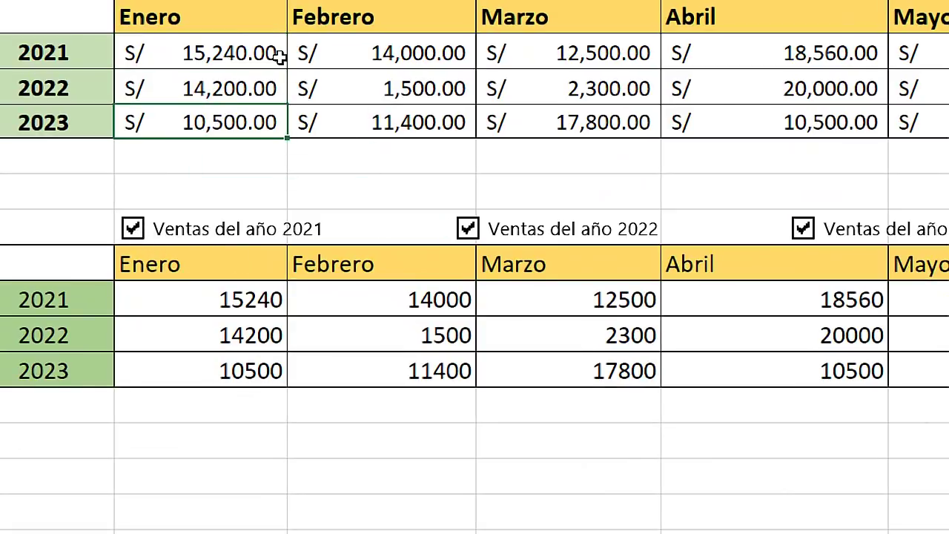
{"action": "left_click", "coordinate": [374, 56]}
{"action": "left_click", "coordinate": [582, 55]}
{"action": "left_click", "coordinate": [591, 91]}
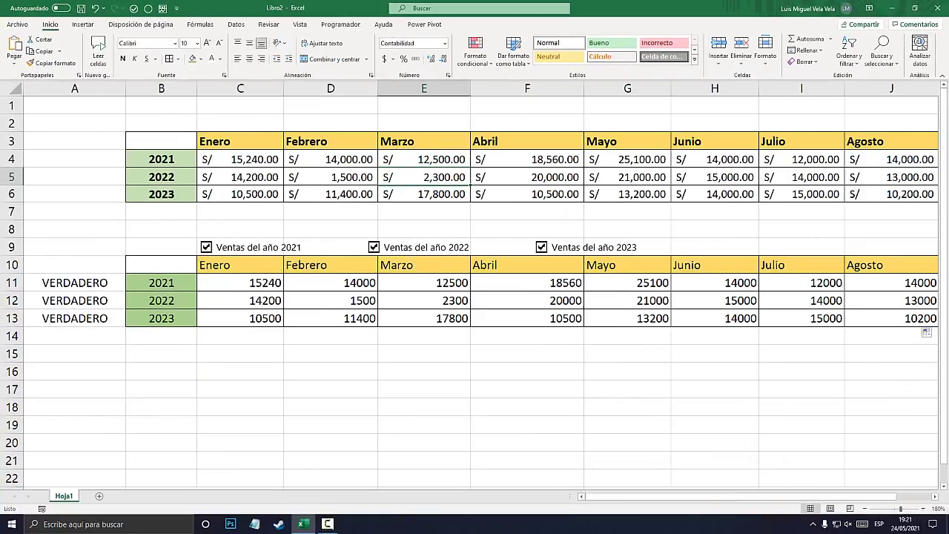
- Format C11:J13 as S/ Español (Perú) currency and decrease the font size twice
{"action": "mouse_move", "coordinate": [234, 283]}
{"action": "left_mouse_down"}
{"action": "mouse_move", "coordinate": [899, 305]}
{"action": "mouse_move", "coordinate": [764, 320]}
{"action": "left_mouse_up"}
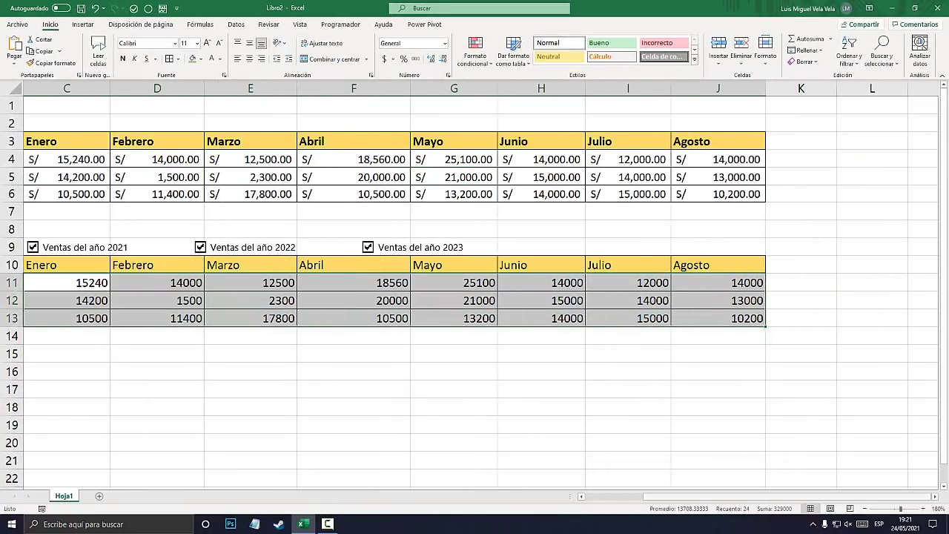
{"action": "left_click_drag", "start_coordinate": [786, 496], "coordinate": [726, 496]}
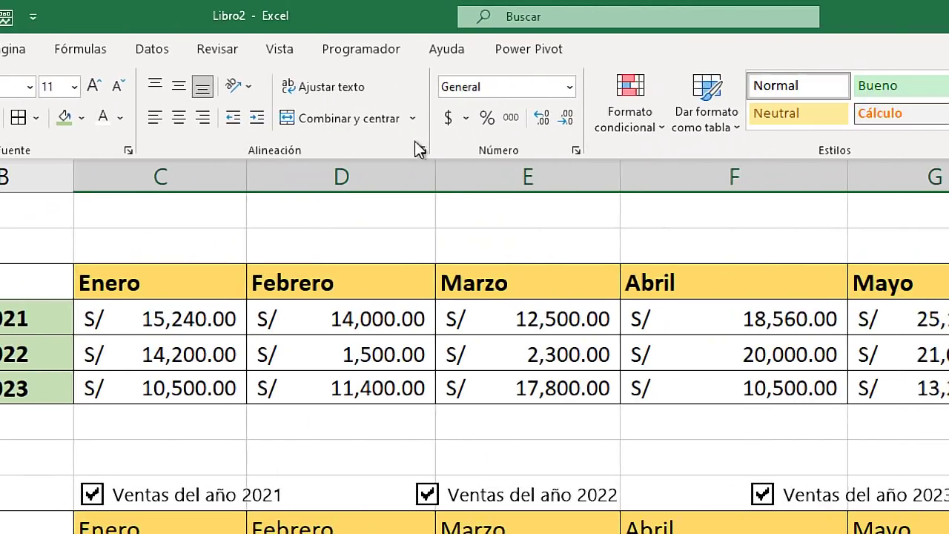
{"action": "left_click", "coordinate": [570, 87]}
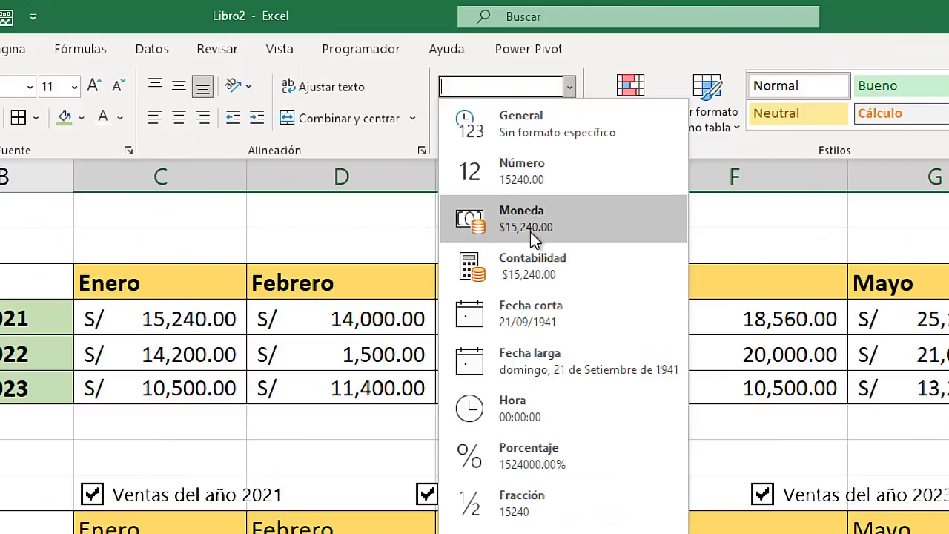
{"action": "left_click", "coordinate": [531, 231]}
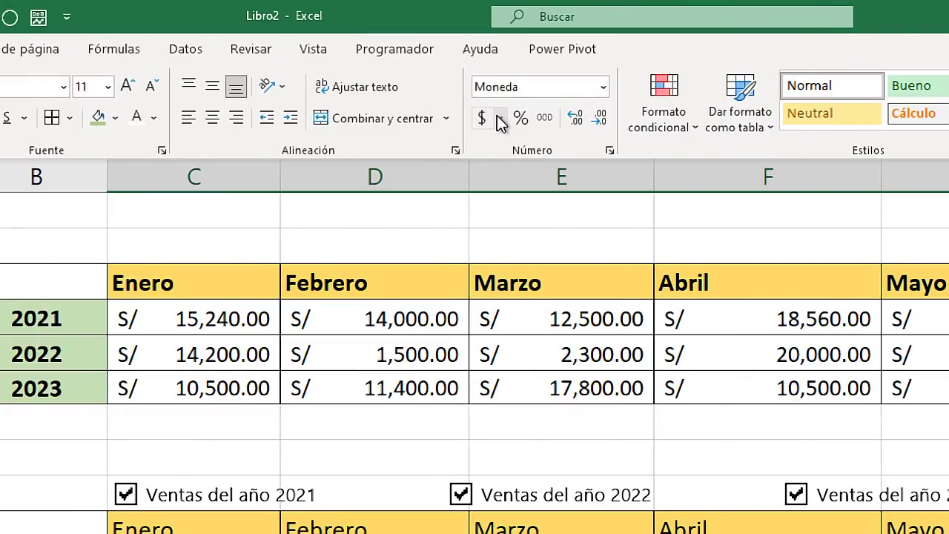
{"action": "left_click", "coordinate": [499, 118]}
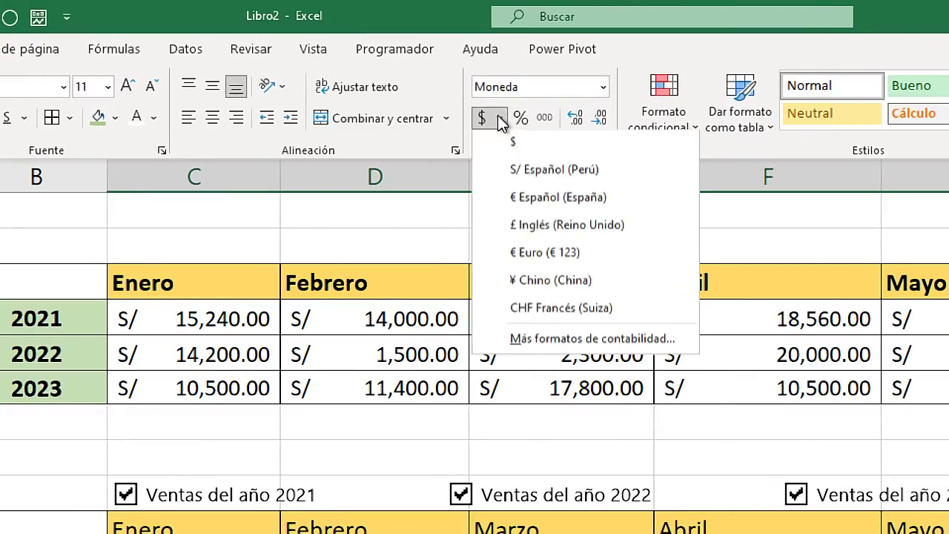
{"action": "left_click", "coordinate": [556, 172]}
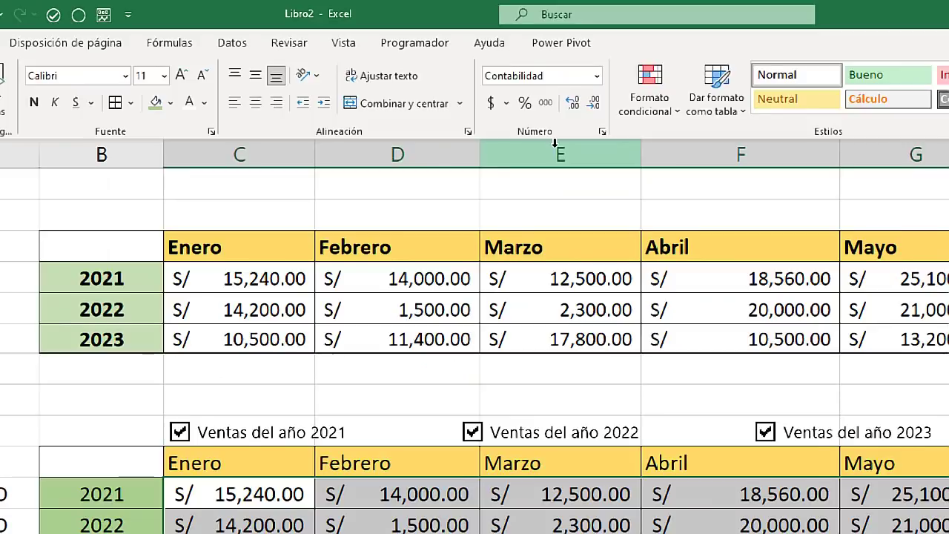
{"action": "left_click", "coordinate": [219, 42]}
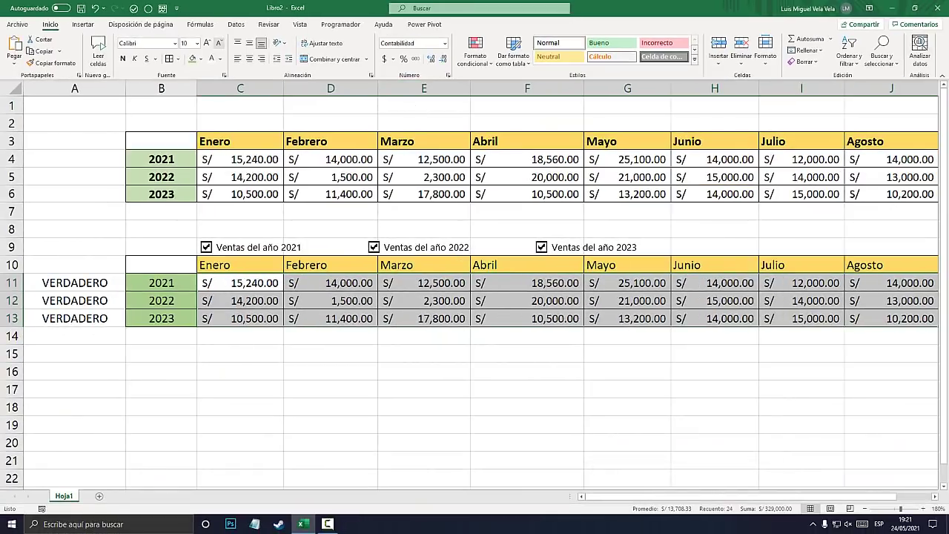
{"action": "left_click", "coordinate": [220, 43]}
{"action": "left_click", "coordinate": [526, 407]}
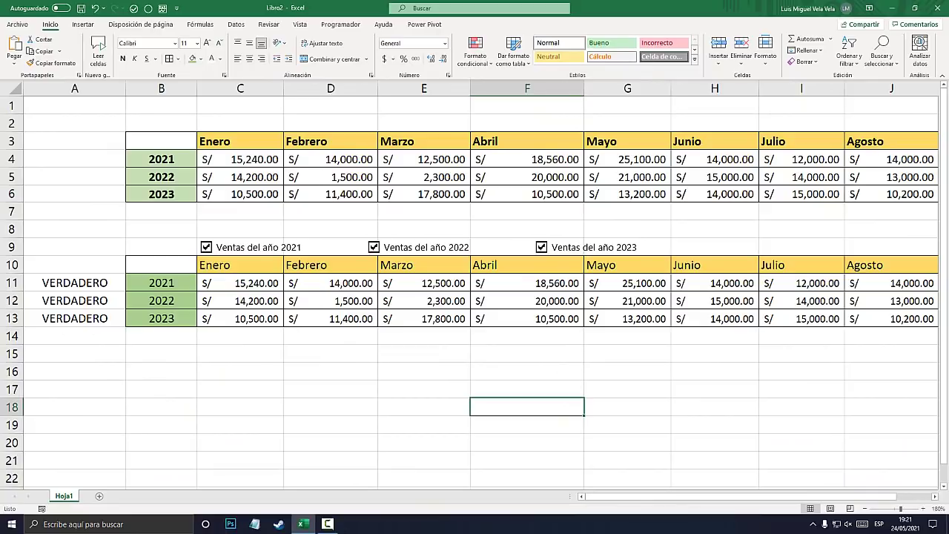
{"action": "left_click", "coordinate": [206, 247]}
{"action": "left_click", "coordinate": [374, 247]}
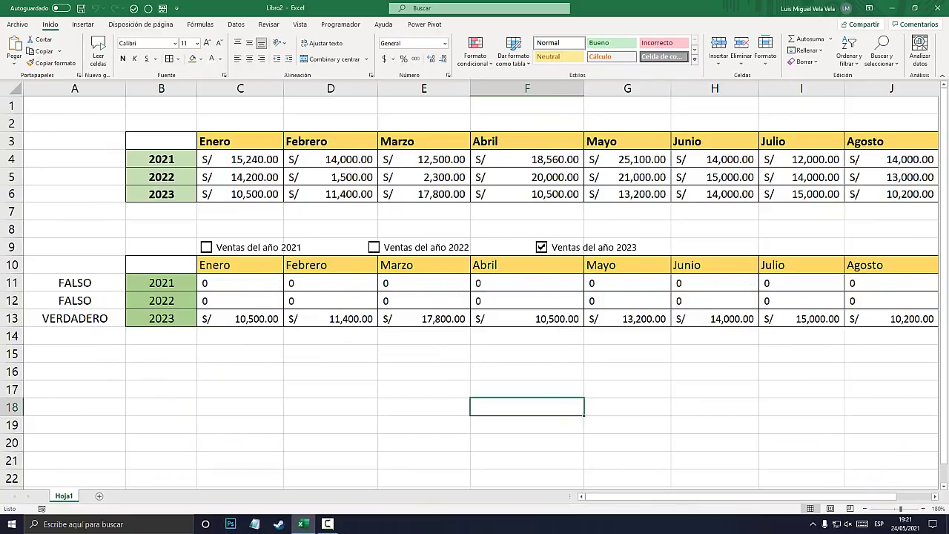
{"action": "left_click", "coordinate": [541, 247]}
{"action": "left_click", "coordinate": [206, 247]}
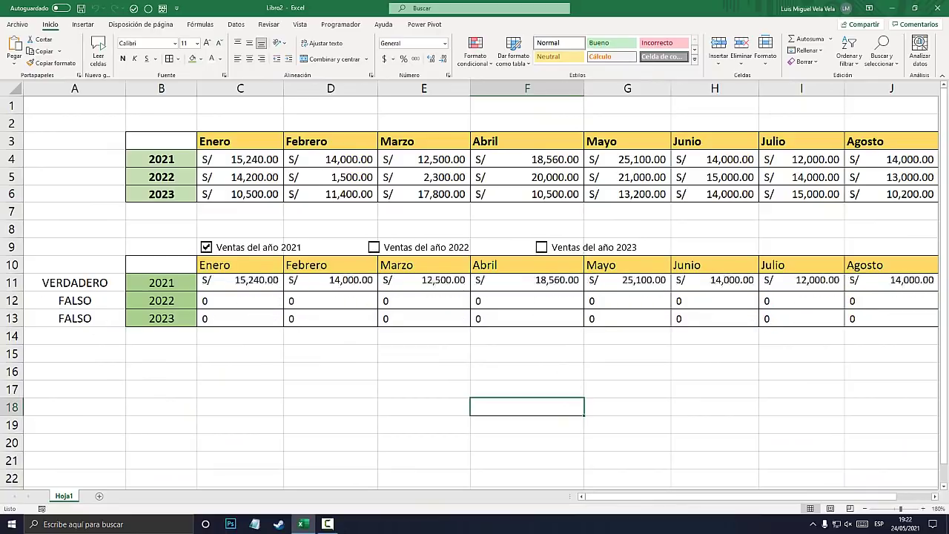
{"action": "left_click", "coordinate": [374, 247]}
{"action": "left_click", "coordinate": [541, 247]}
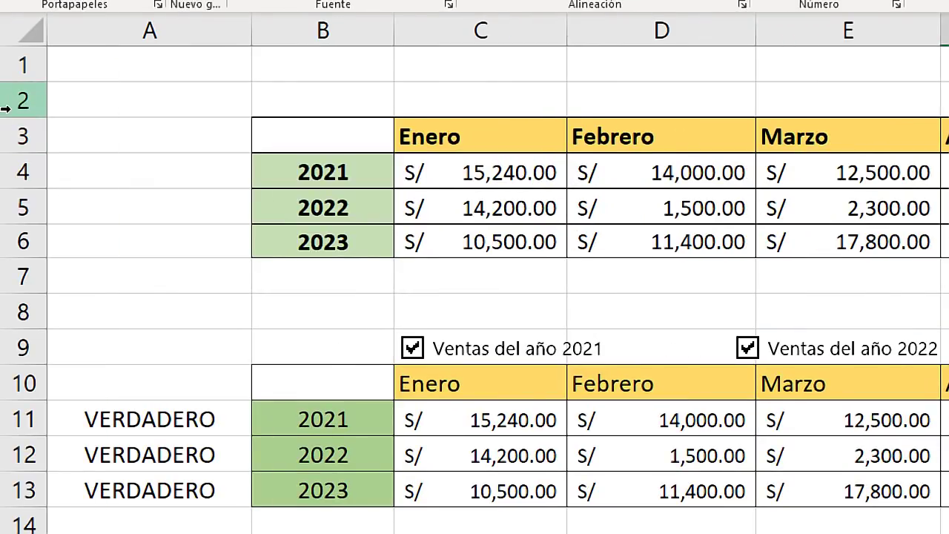
- Hide rows 2–7 containing the original sales table
{"action": "mouse_move", "coordinate": [28, 102]}
{"action": "left_mouse_down"}
{"action": "mouse_move", "coordinate": [3, 339]}
{"action": "mouse_move", "coordinate": [15, 248]}
{"action": "mouse_move", "coordinate": [8, 278]}
{"action": "left_mouse_up"}
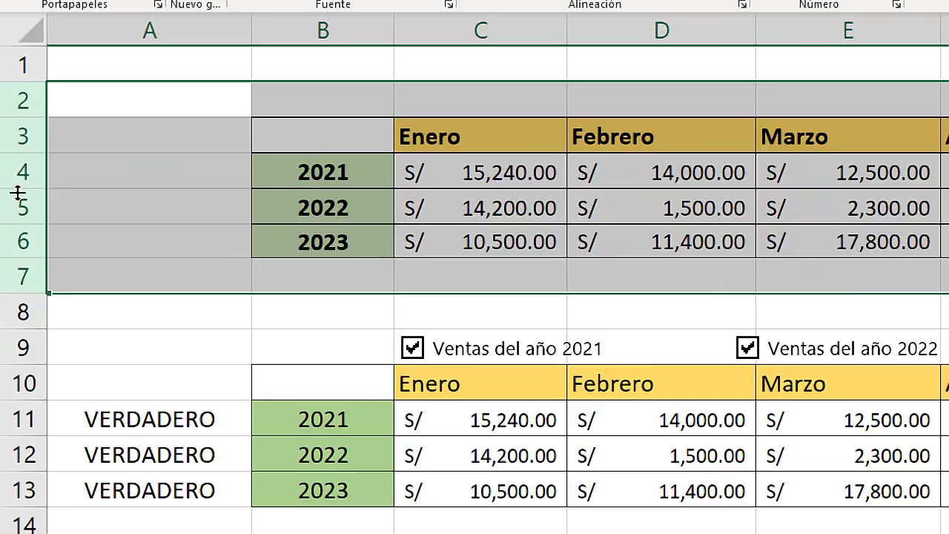
{"action": "right_click", "coordinate": [18, 169]}
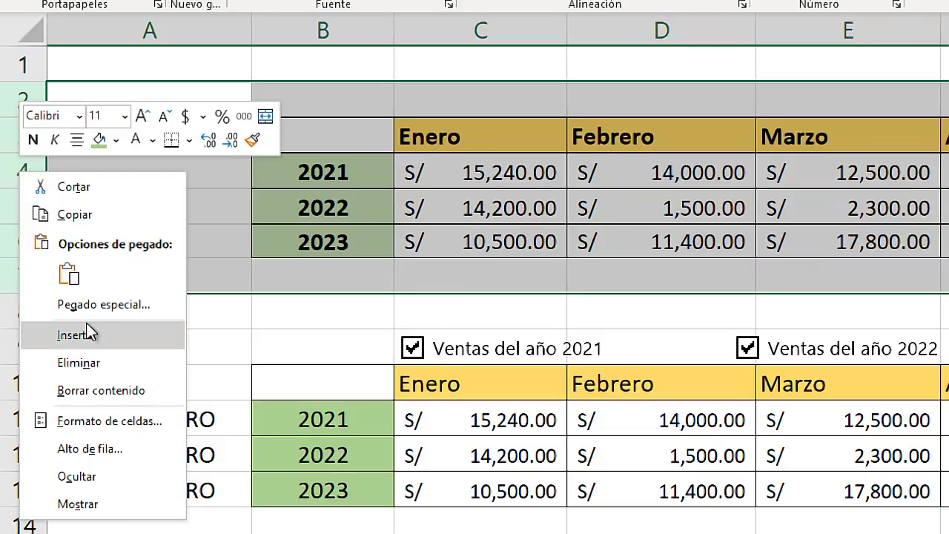
{"action": "left_click", "coordinate": [82, 477]}
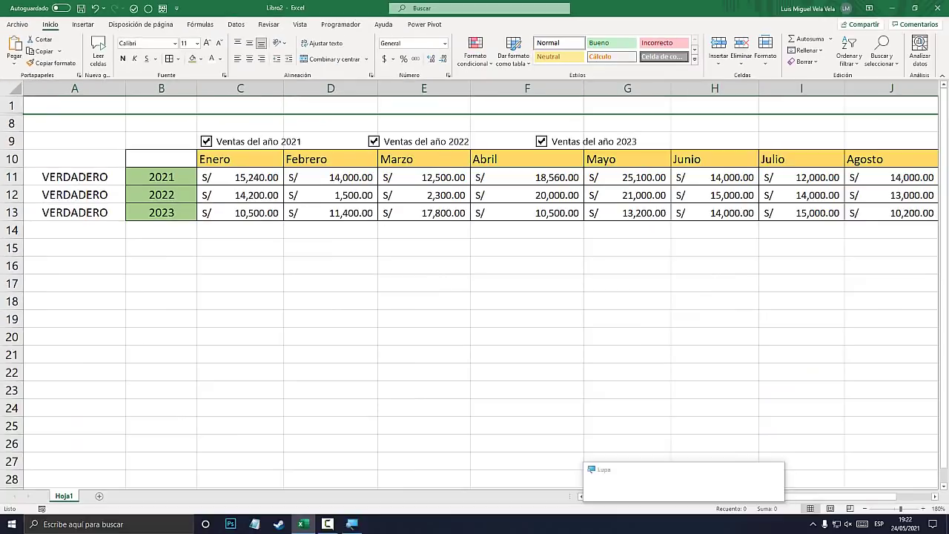
{"action": "left_click", "coordinate": [240, 247]}
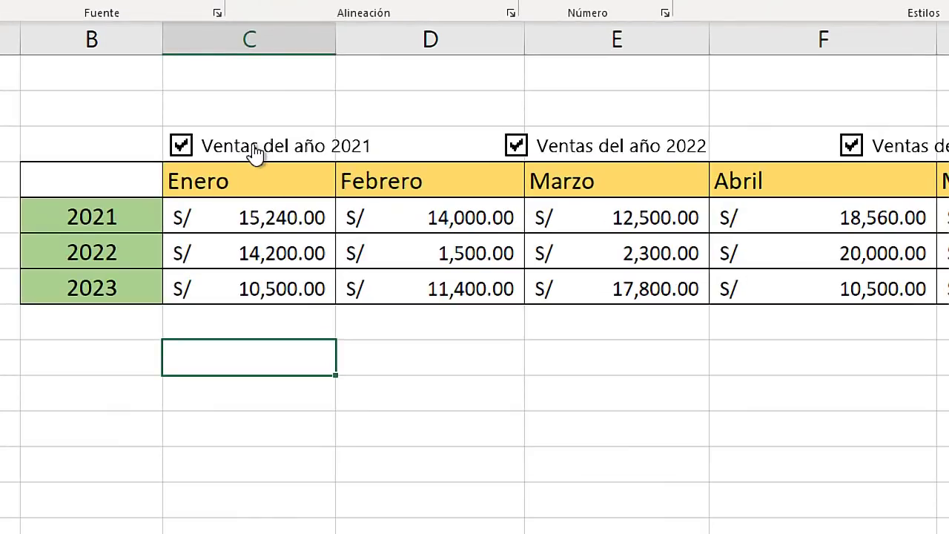
- Move the 2021, 2022 and 2023 checkboxes up side by side into row 8
{"action": "right_click", "coordinate": [241, 144]}
{"action": "left_click", "coordinate": [247, 120]}
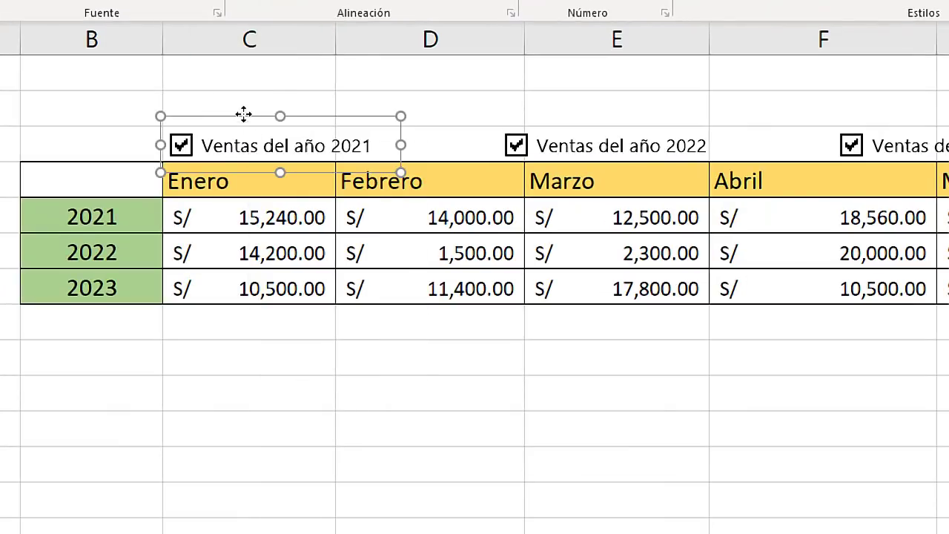
{"action": "left_click_drag", "start_coordinate": [244, 114], "coordinate": [252, 79]}
{"action": "right_click", "coordinate": [599, 144]}
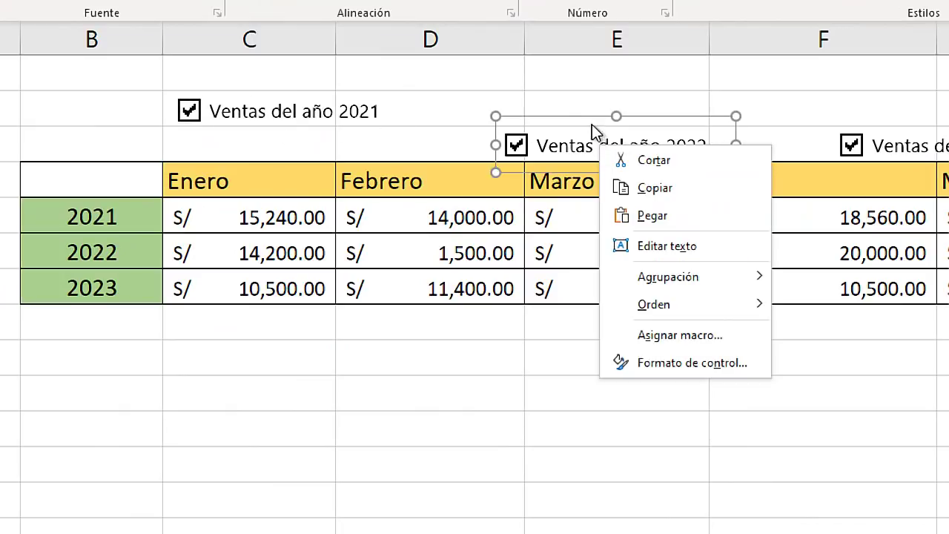
{"action": "left_click", "coordinate": [568, 121]}
{"action": "left_click_drag", "start_coordinate": [568, 120], "coordinate": [524, 78]}
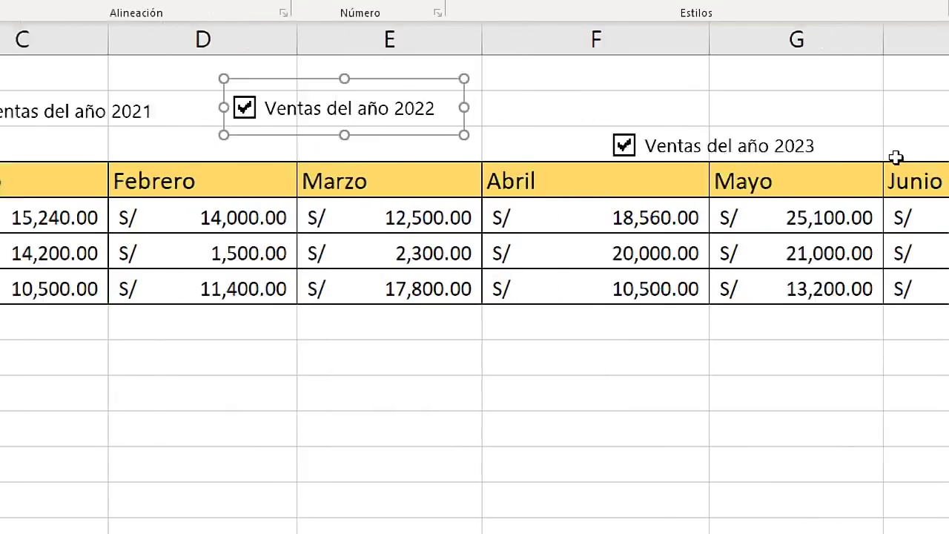
{"action": "right_click", "coordinate": [765, 131]}
{"action": "left_click", "coordinate": [761, 119]}
{"action": "left_click_drag", "start_coordinate": [761, 119], "coordinate": [708, 98]}
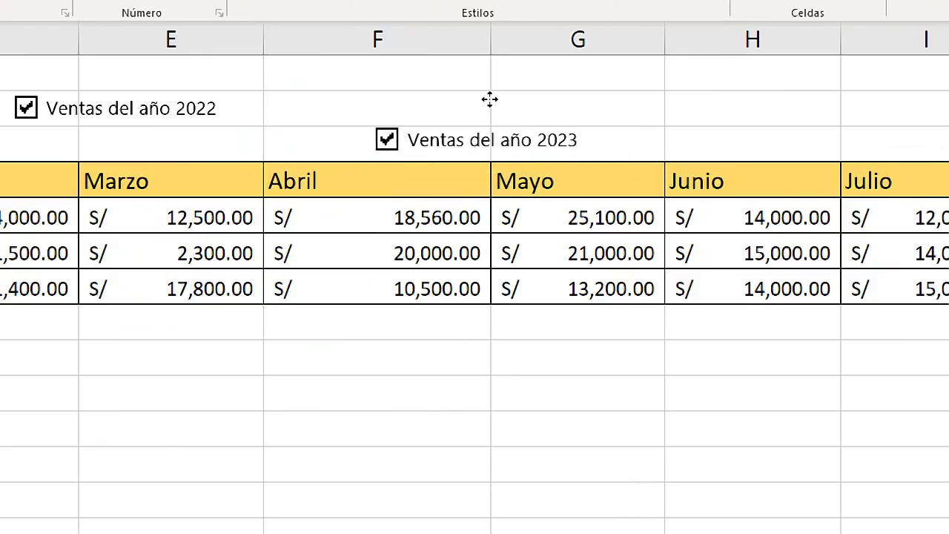
{"action": "left_click_drag", "start_coordinate": [490, 99], "coordinate": [458, 76]}
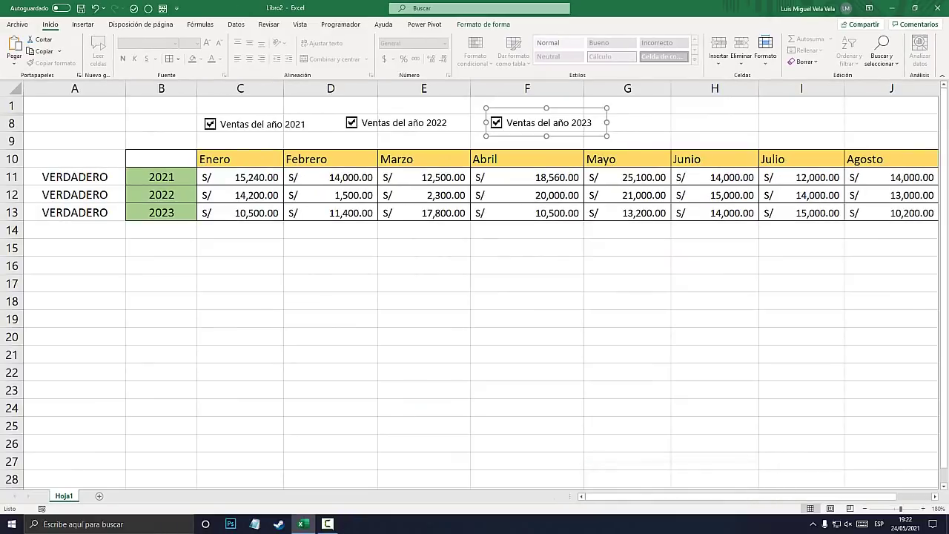
{"action": "left_click", "coordinate": [423, 300]}
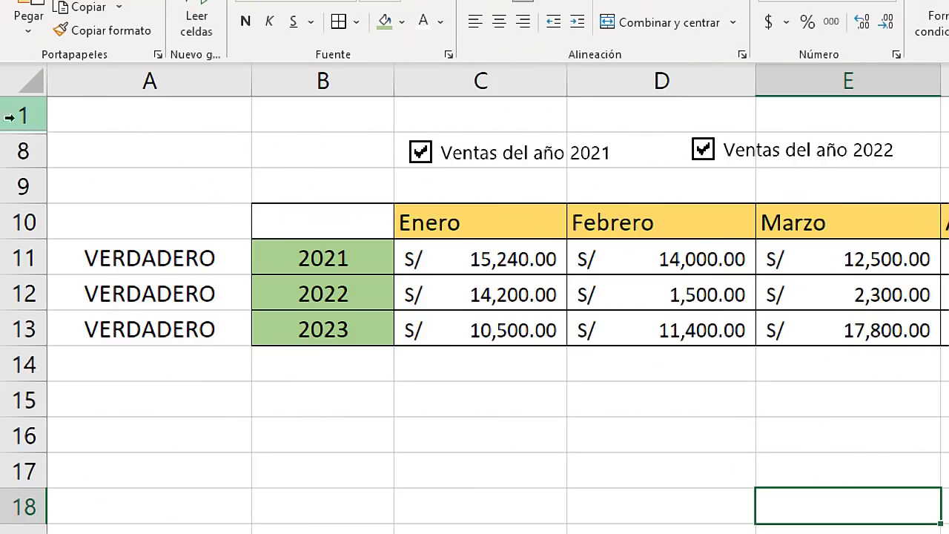
- Hide the VERDADERO helper values in column A and narrow the column
{"action": "left_click_drag", "start_coordinate": [72, 178], "coordinate": [80, 213]}
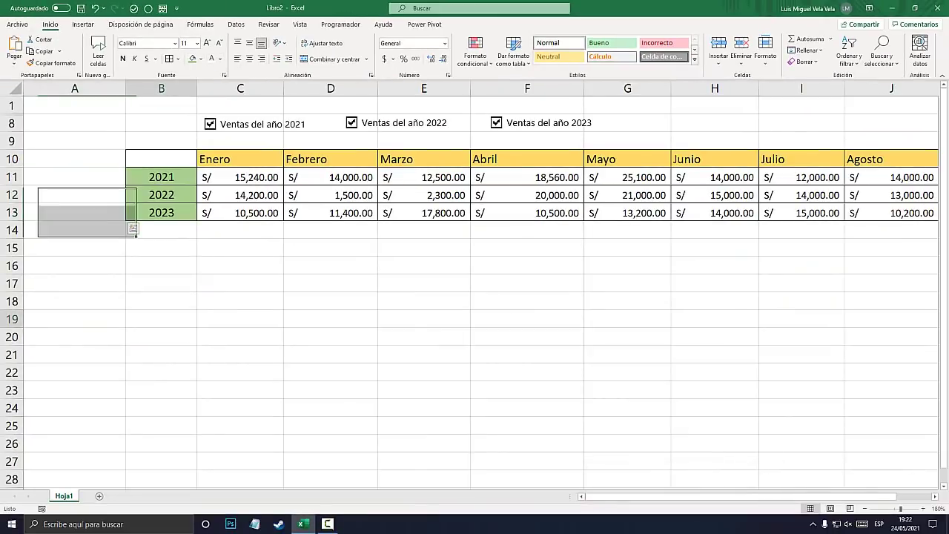
{"action": "left_click", "coordinate": [161, 319]}
{"action": "left_click_drag", "start_coordinate": [126, 89], "coordinate": [67, 88]}
{"action": "left_click", "coordinate": [273, 247]}
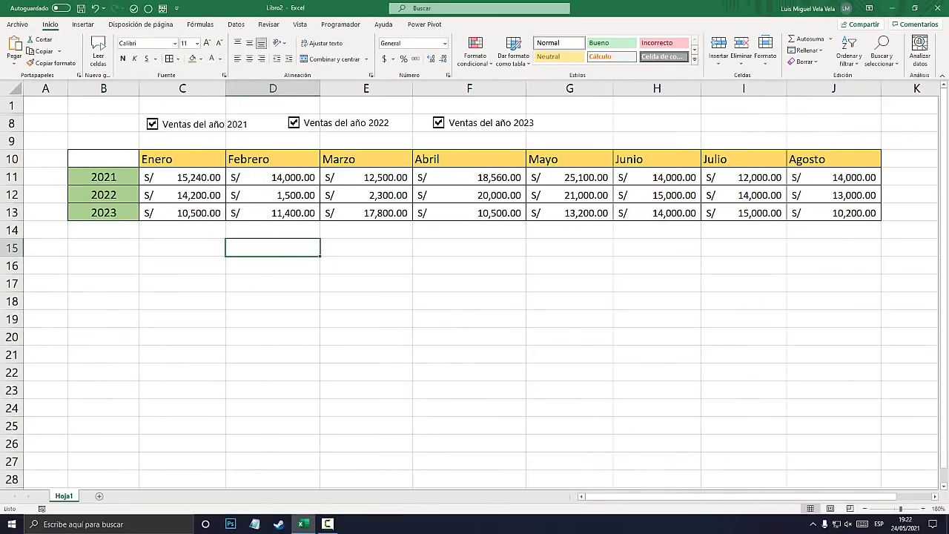
- Tick all three year checkboxes and select the table B10:J13
{"action": "left_click", "coordinate": [293, 122]}
{"action": "left_click", "coordinate": [294, 122]}
{"action": "left_click", "coordinate": [438, 123]}
{"action": "left_click", "coordinate": [294, 123]}
{"action": "left_click", "coordinate": [152, 123]}
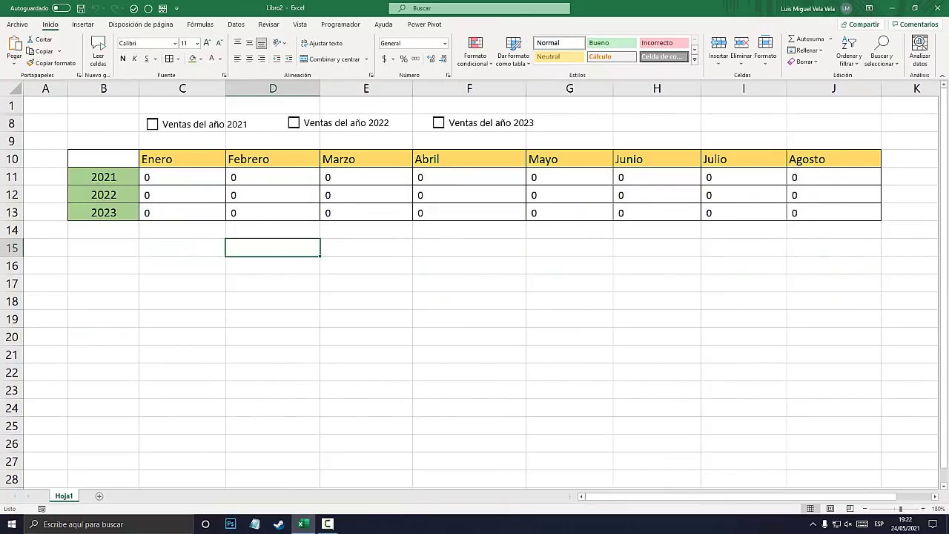
{"action": "left_click", "coordinate": [152, 124]}
{"action": "left_click", "coordinate": [294, 122]}
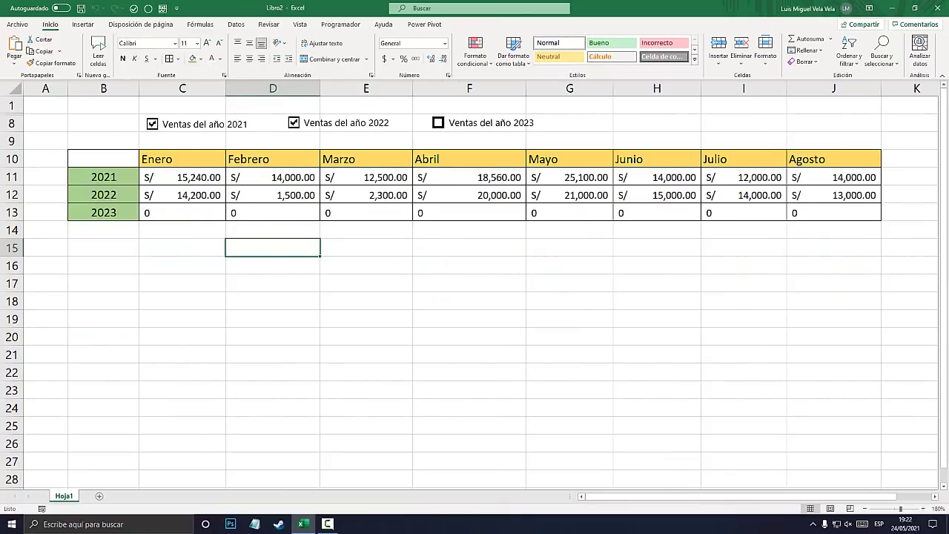
{"action": "left_click", "coordinate": [438, 123]}
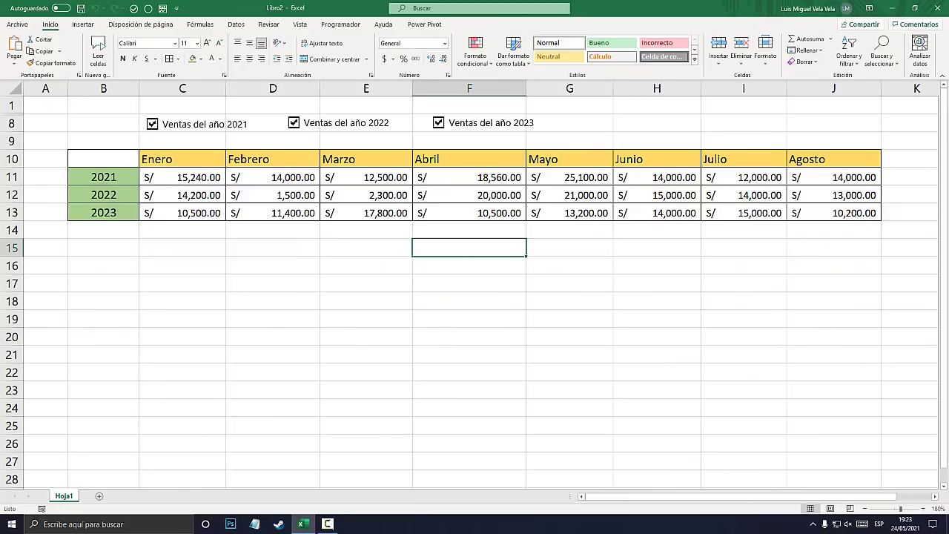
{"action": "left_click_drag", "start_coordinate": [103, 159], "coordinate": [833, 213]}
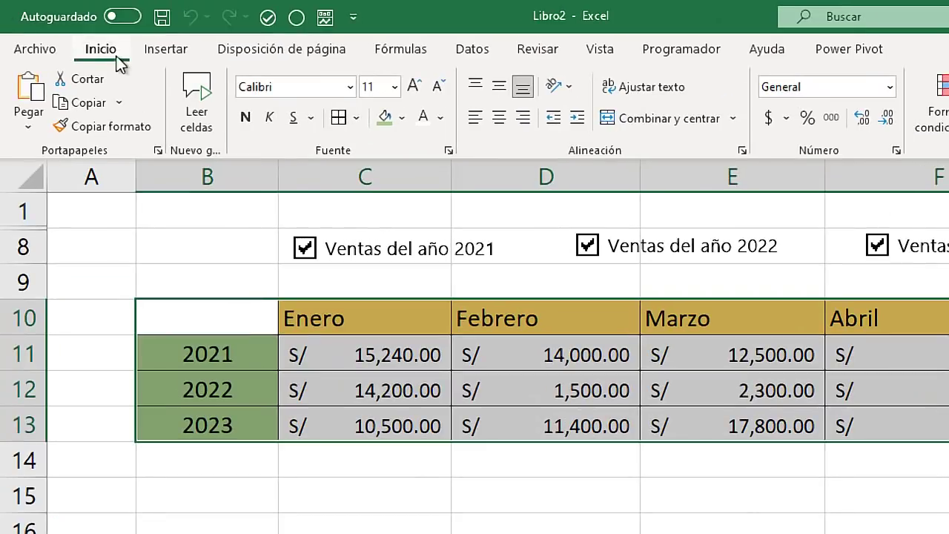
- Insert a clustered column chart of the 2021–2023 helper table
{"action": "left_click", "coordinate": [83, 25]}
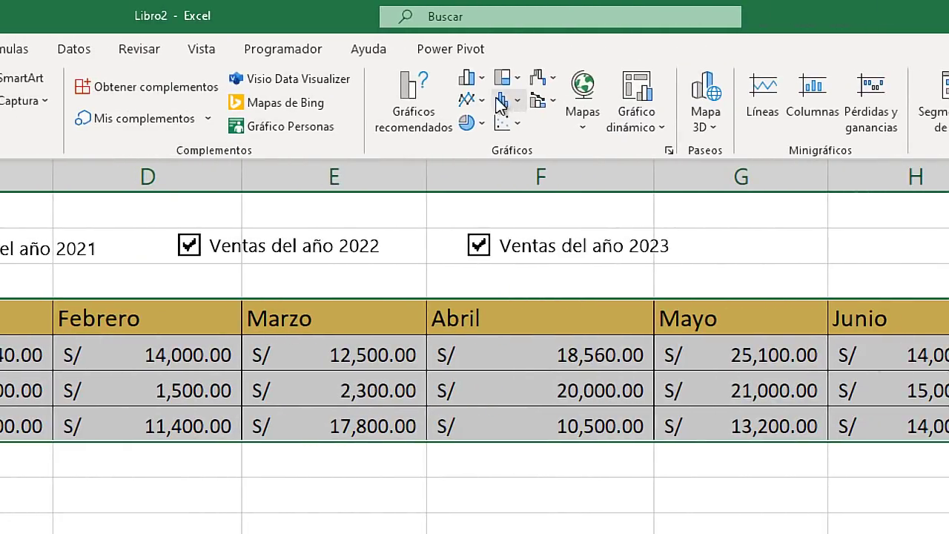
{"action": "left_click", "coordinate": [482, 78]}
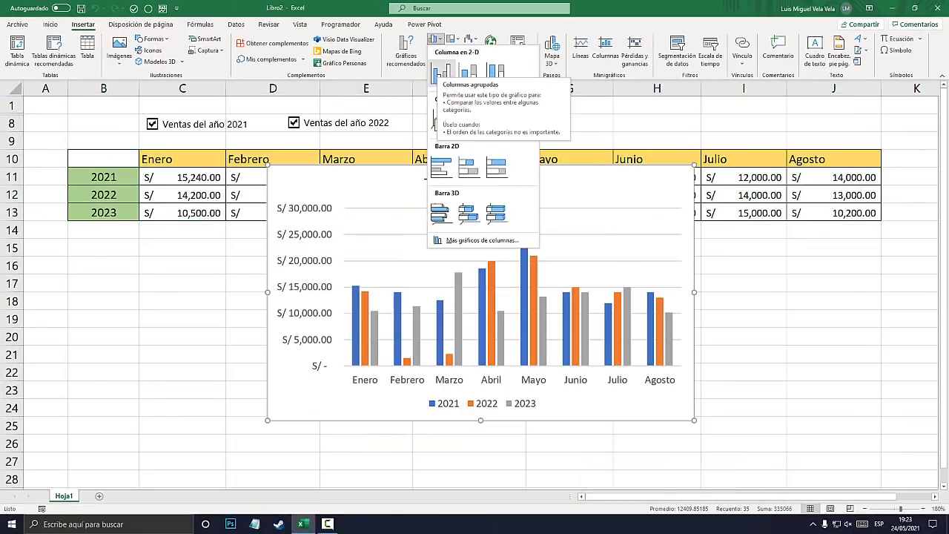
{"action": "left_click", "coordinate": [441, 72]}
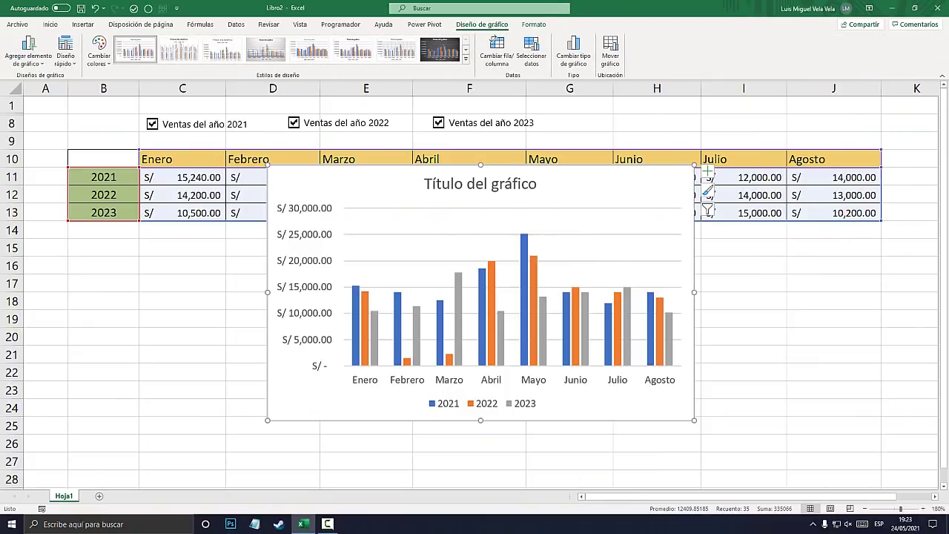
- Move the chart left, enlarge it over the table and apply Estilo 5
{"action": "left_click", "coordinate": [182, 230]}
{"action": "left_click", "coordinate": [482, 311]}
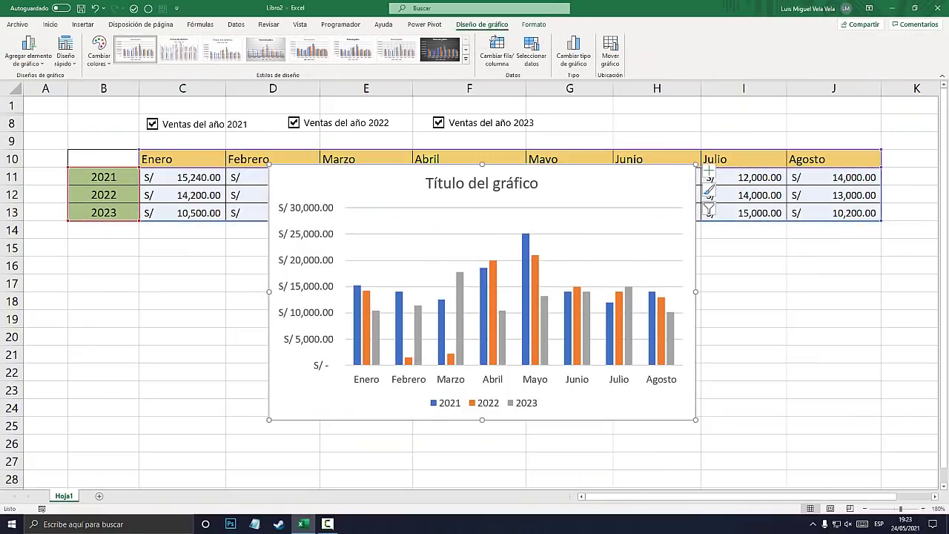
{"action": "left_click_drag", "start_coordinate": [482, 311], "coordinate": [319, 292]}
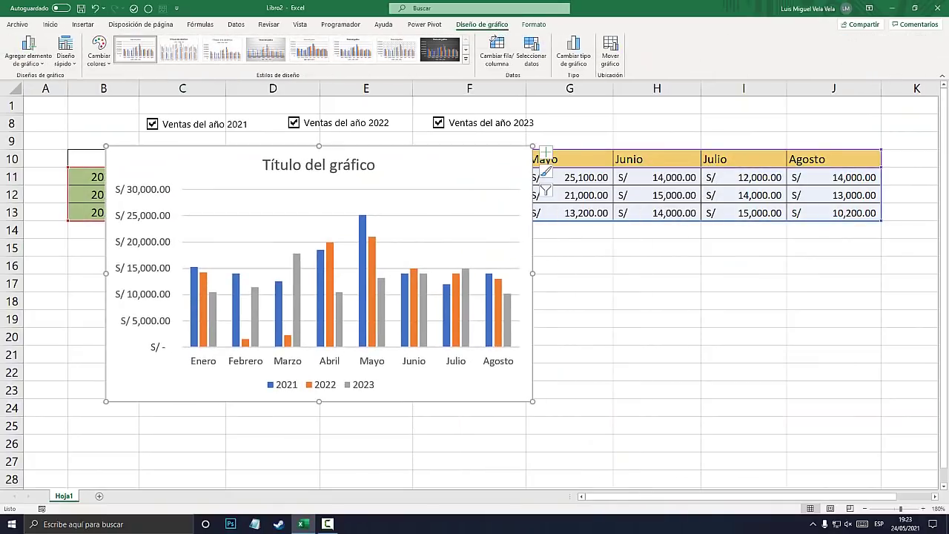
{"action": "left_click_drag", "start_coordinate": [532, 401], "coordinate": [858, 460]}
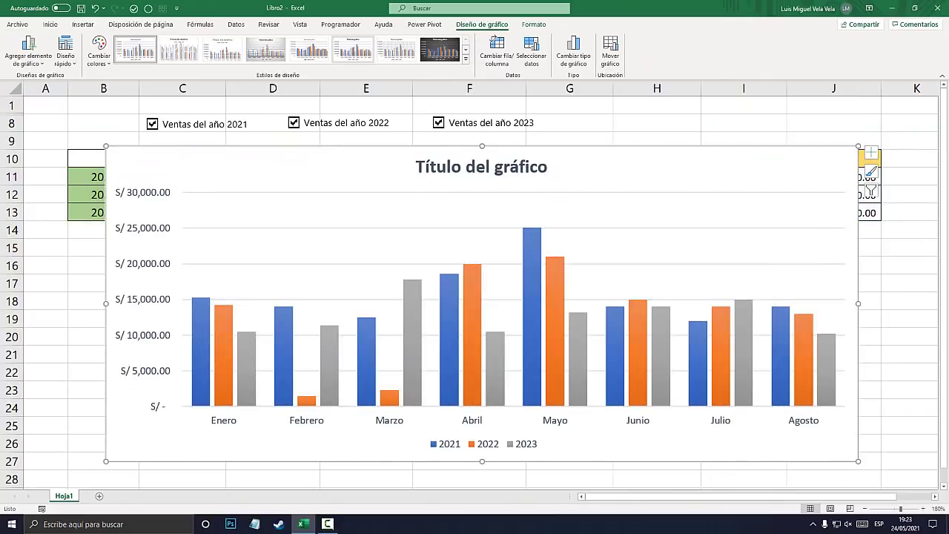
{"action": "left_click", "coordinate": [309, 50]}
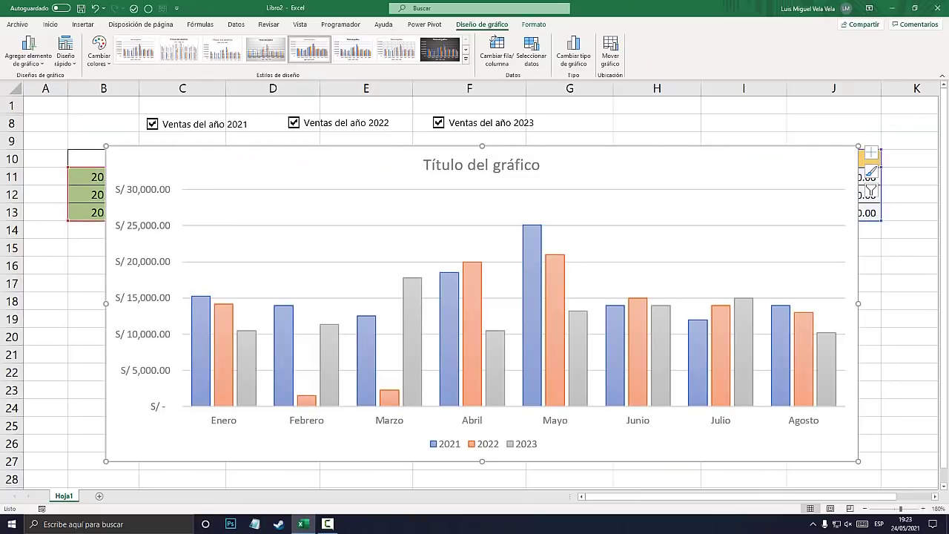
{"action": "left_click", "coordinate": [86, 283]}
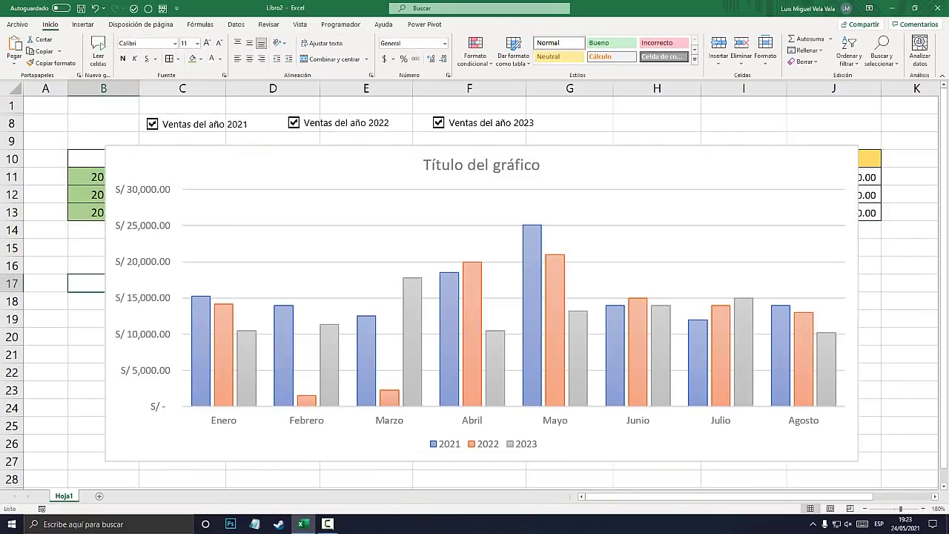
{"action": "left_click", "coordinate": [152, 124]}
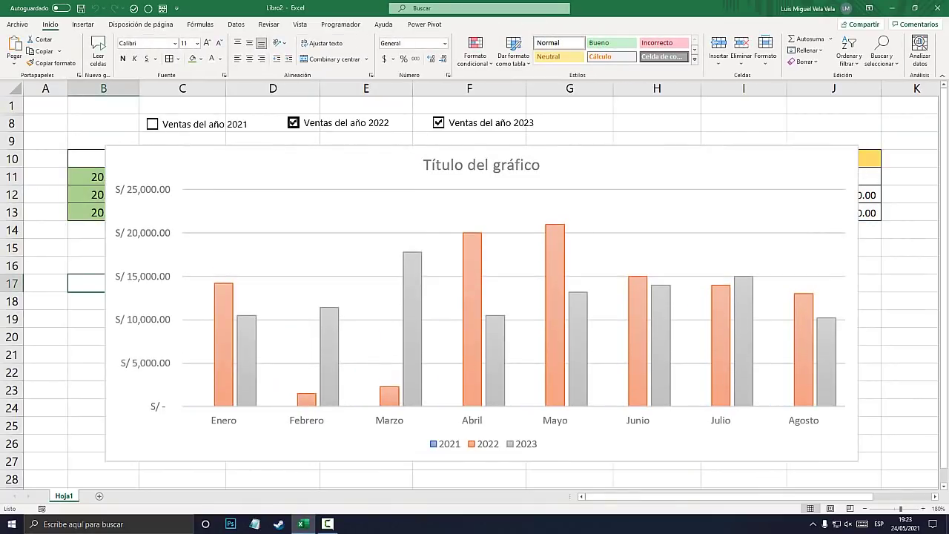
{"action": "left_click", "coordinate": [293, 123]}
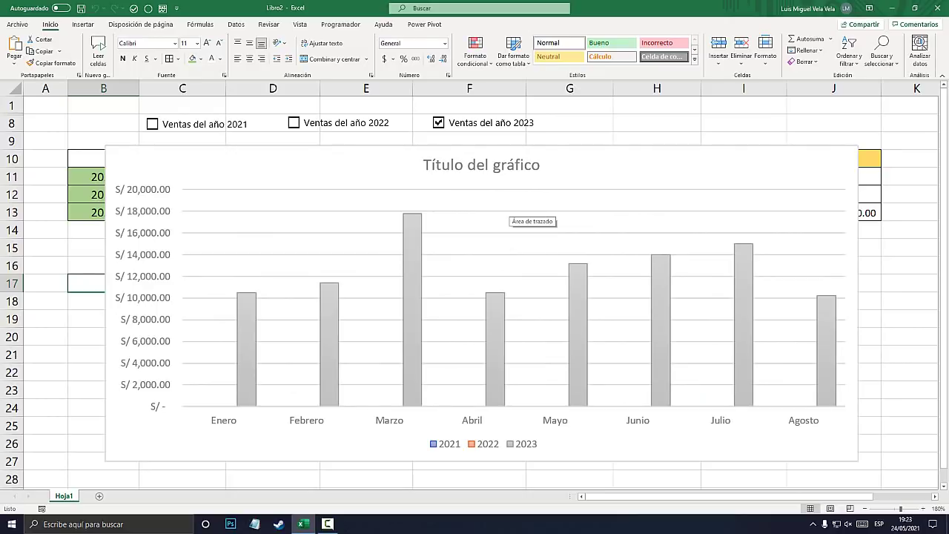
{"action": "left_click", "coordinate": [438, 123]}
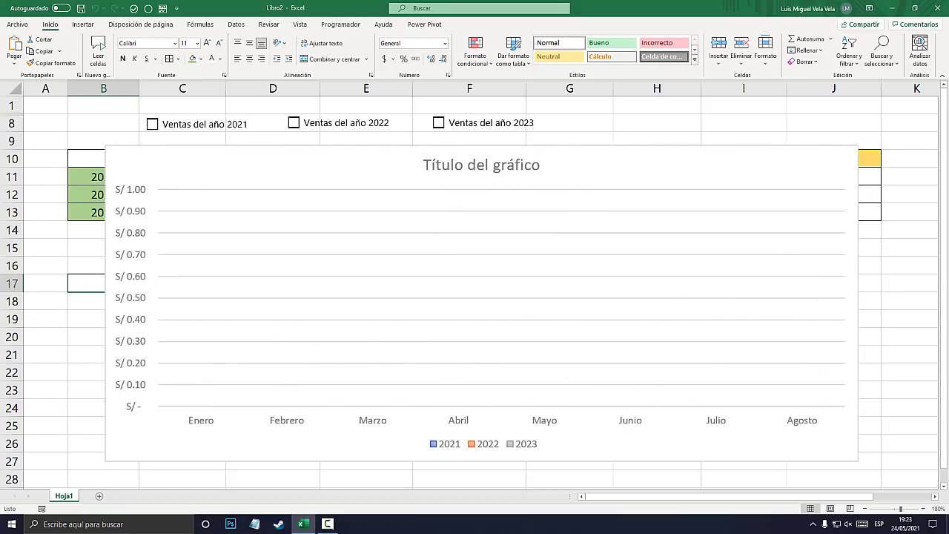
{"action": "left_click", "coordinate": [152, 124]}
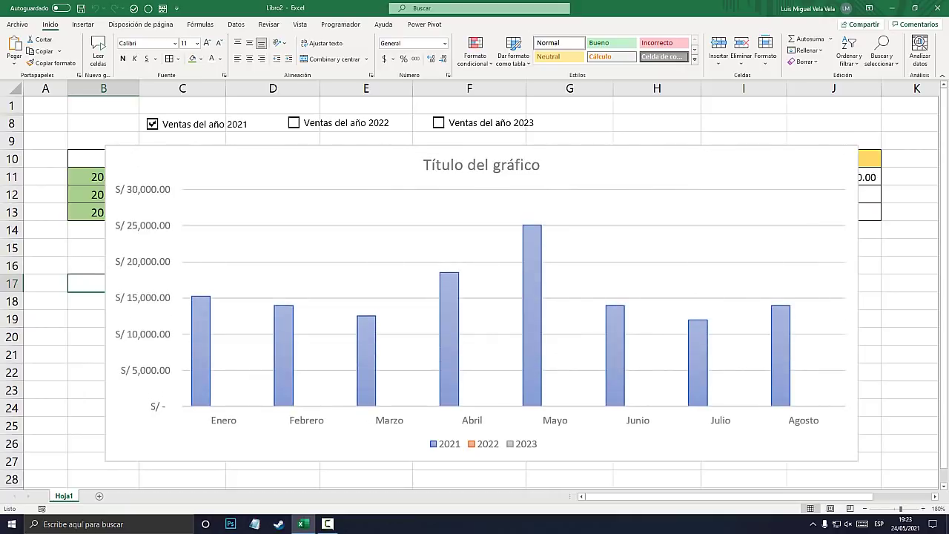
{"action": "left_click", "coordinate": [294, 122]}
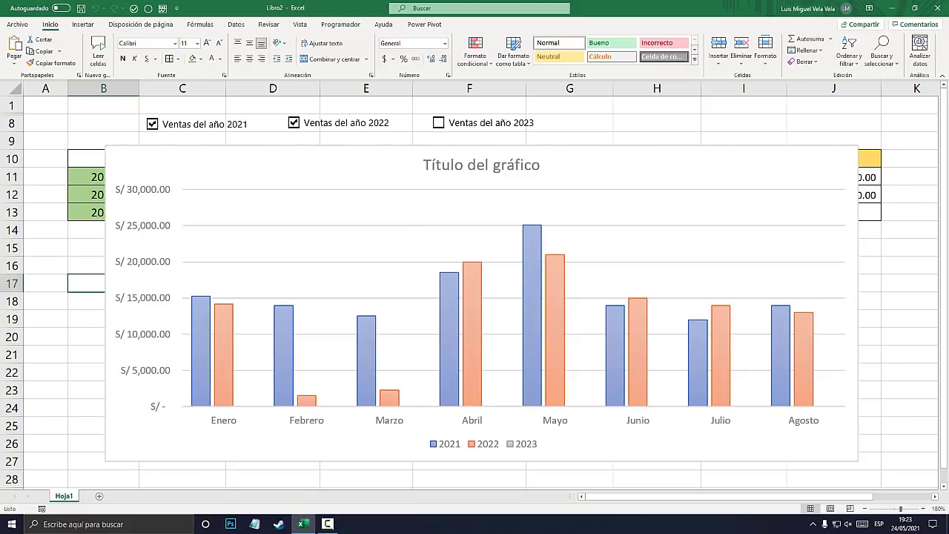
{"action": "left_click", "coordinate": [438, 122]}
{"action": "left_click", "coordinate": [439, 122]}
{"action": "left_click", "coordinate": [293, 122]}
{"action": "left_click", "coordinate": [152, 124]}
{"action": "left_click", "coordinate": [293, 122]}
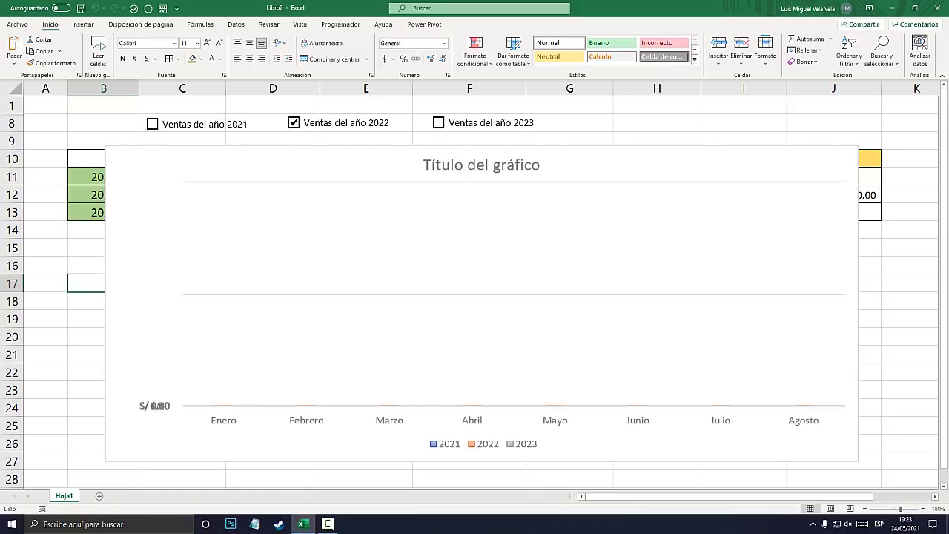
{"action": "left_click", "coordinate": [152, 124]}
{"action": "left_click", "coordinate": [439, 123]}
{"action": "left_click", "coordinate": [334, 156]}
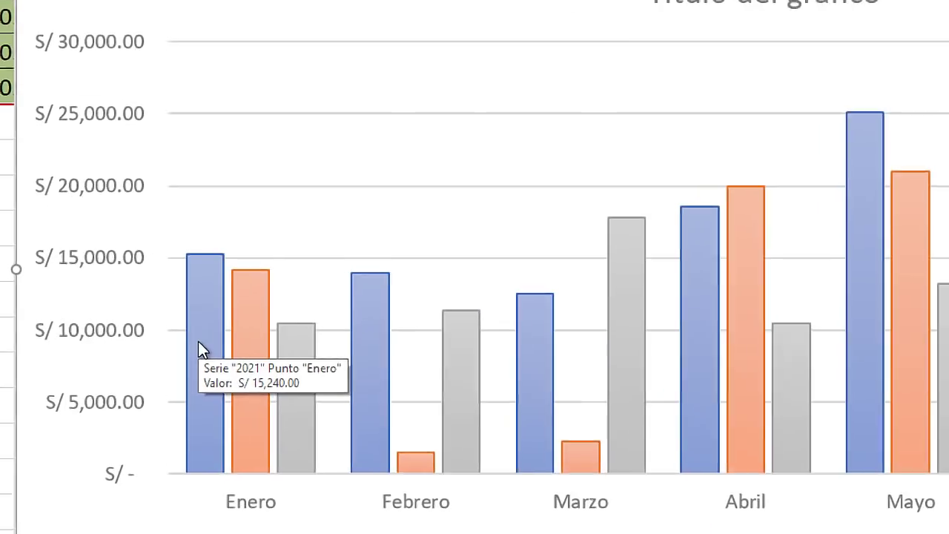
- Open Dar formato a serie de datos for the 2021 bars and show the Relleno Color dropdown
{"action": "left_click", "coordinate": [203, 336]}
{"action": "right_click", "coordinate": [201, 326]}
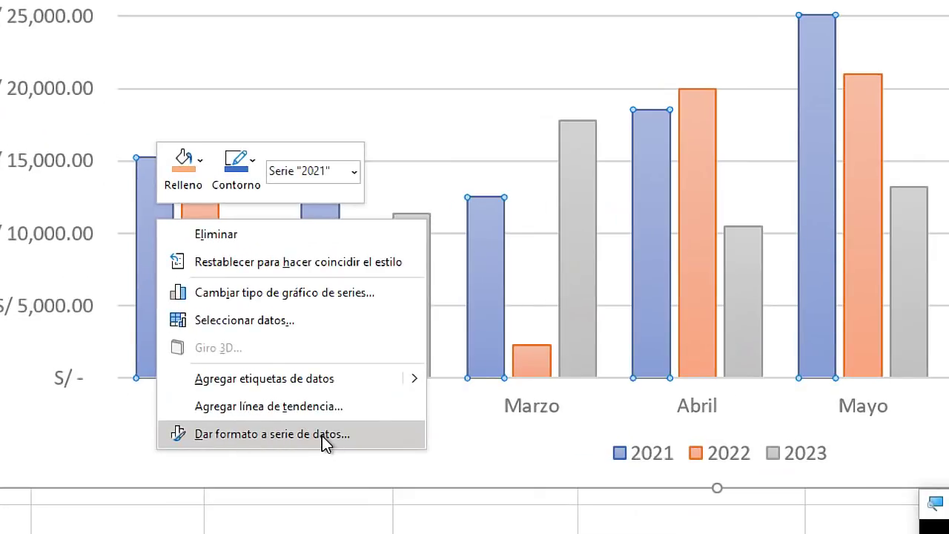
{"action": "left_click", "coordinate": [322, 435]}
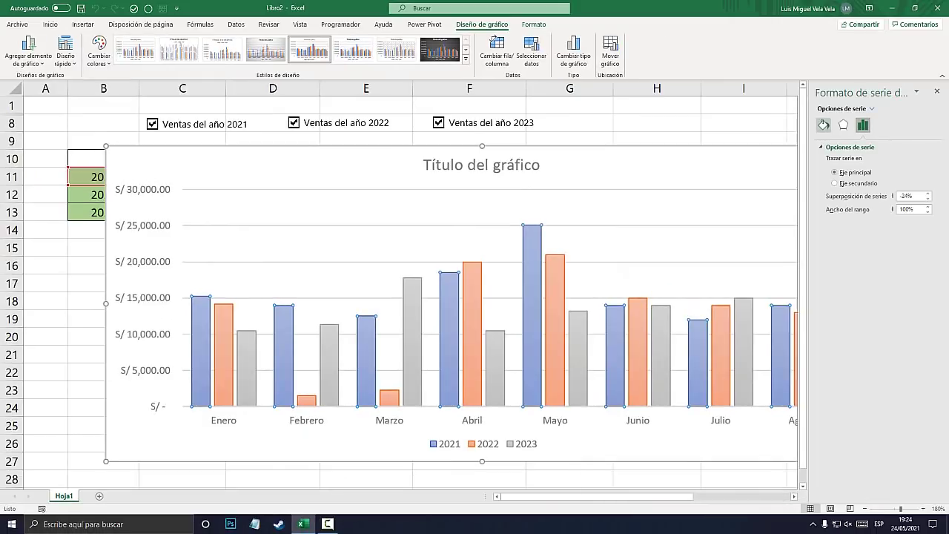
{"action": "left_click", "coordinate": [823, 125]}
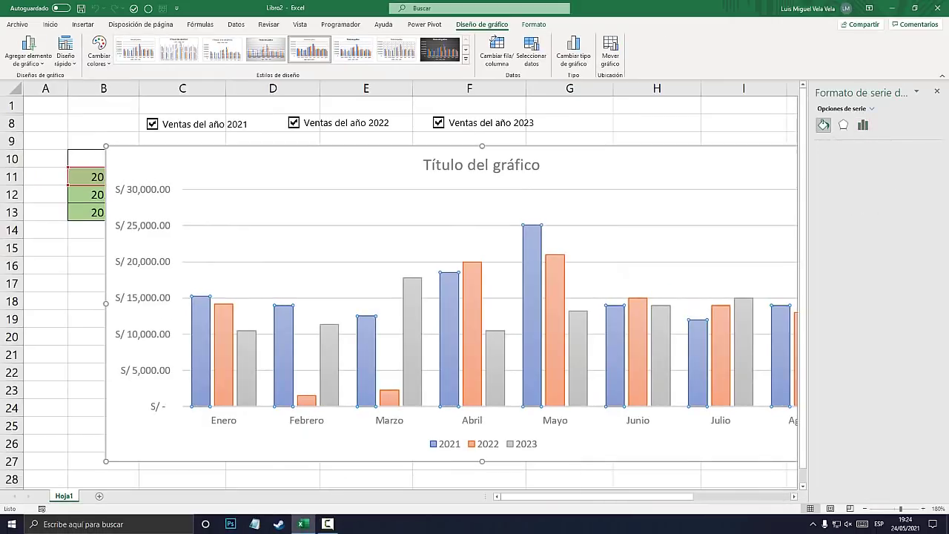
{"action": "left_click", "coordinate": [836, 147]}
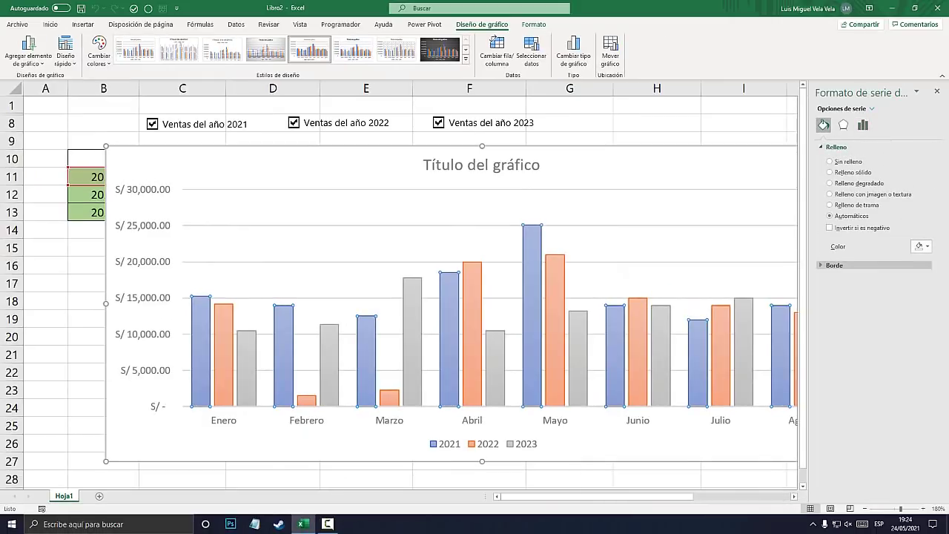
{"action": "left_click", "coordinate": [920, 247]}
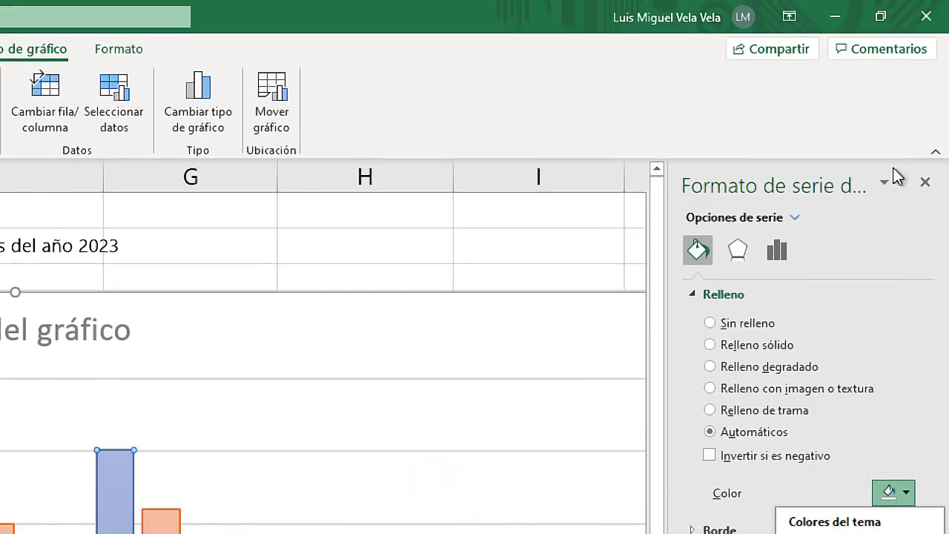
{"action": "left_click", "coordinate": [705, 256]}
{"action": "left_click", "coordinate": [900, 264]}
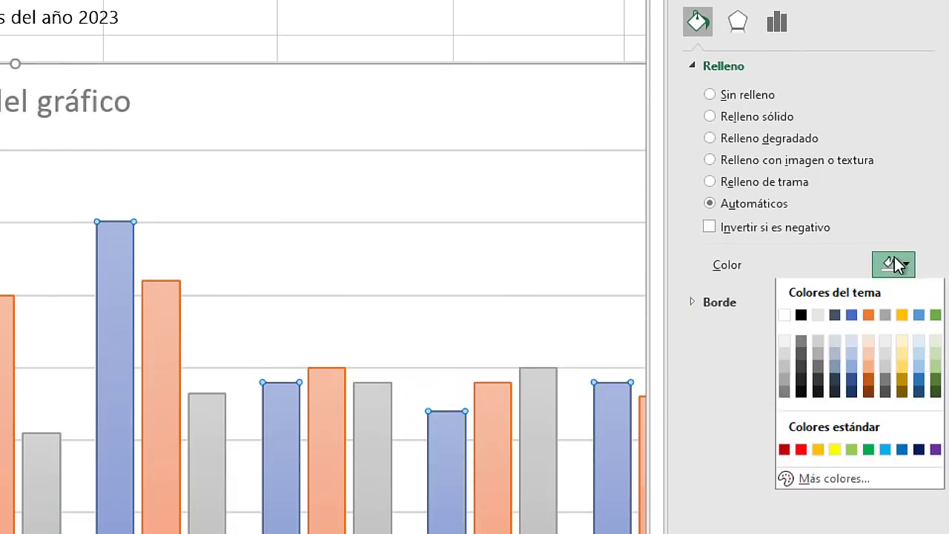
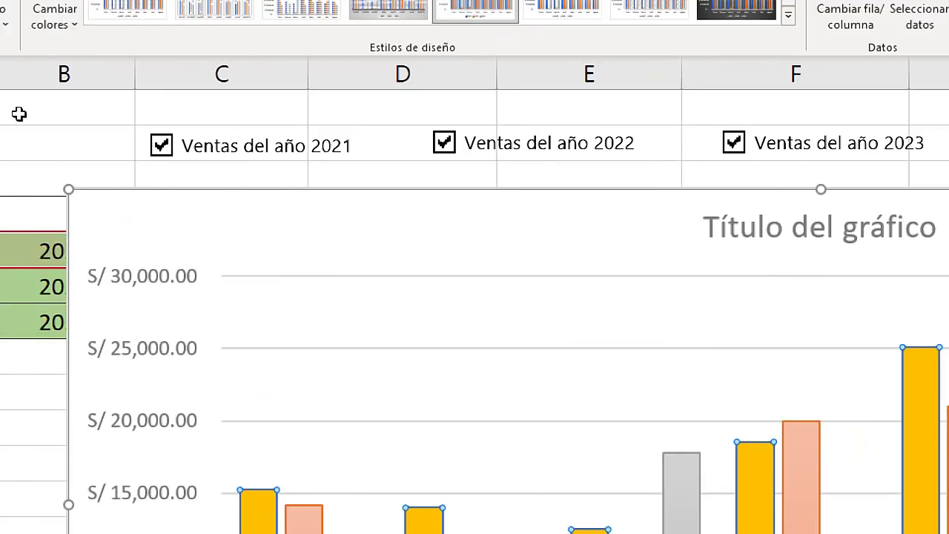
- Widen columns C and D on the sheet
{"action": "left_click", "coordinate": [117, 118]}
{"action": "left_click_drag", "start_coordinate": [349, 72], "coordinate": [442, 71]}
{"action": "left_click", "coordinate": [144, 146]}
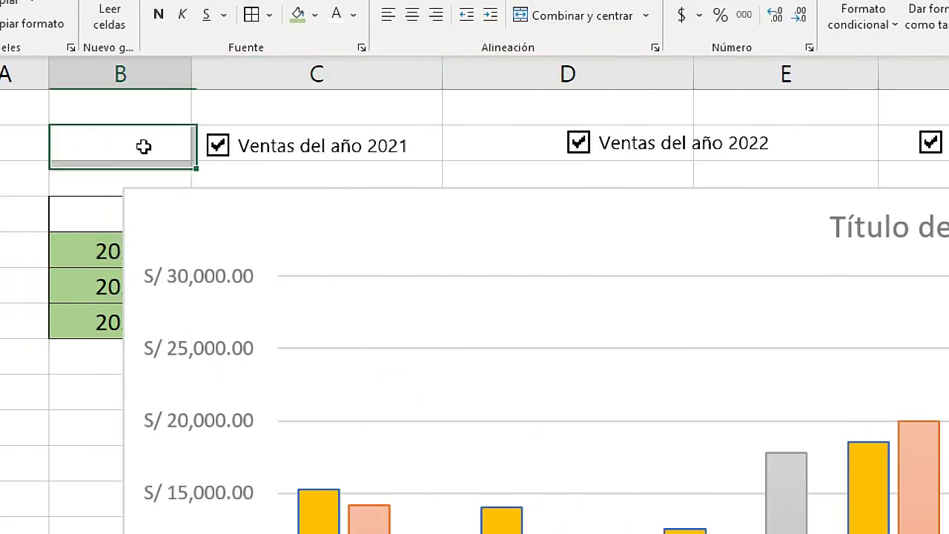
- Fill cell C8, behind the 'Ventas del año 2021' checkbox, with orange
{"action": "left_click", "coordinate": [433, 141], "text": "ctrl"}
{"action": "right_click", "coordinate": [433, 141]}
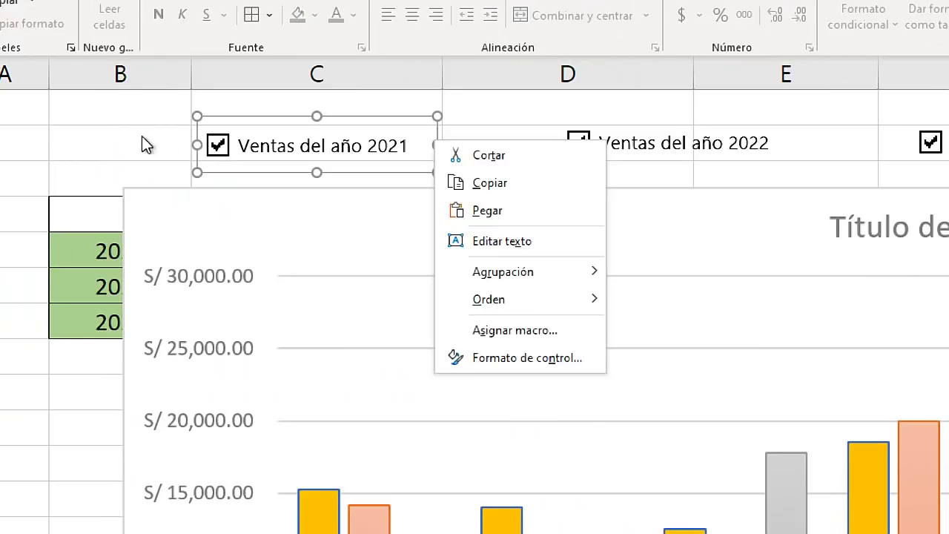
{"action": "left_click", "coordinate": [131, 137]}
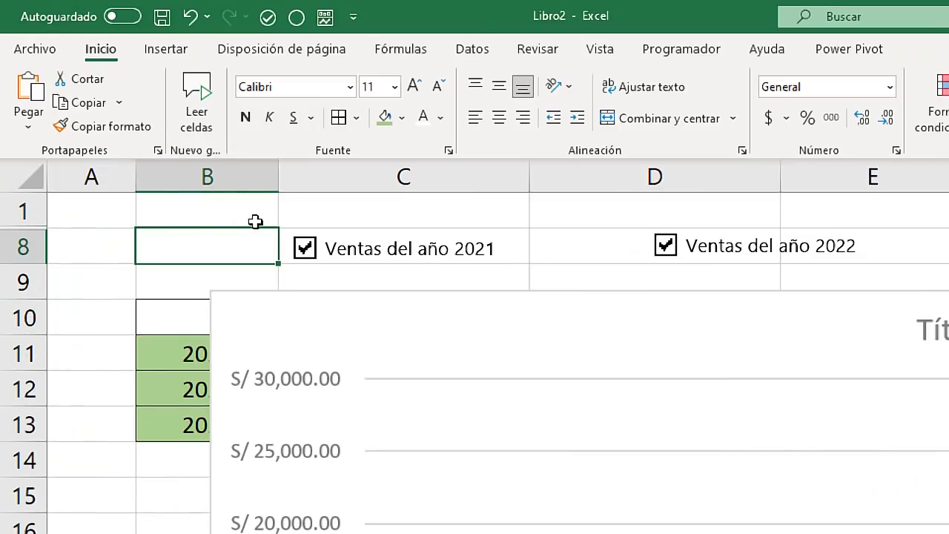
{"action": "left_click", "coordinate": [279, 229]}
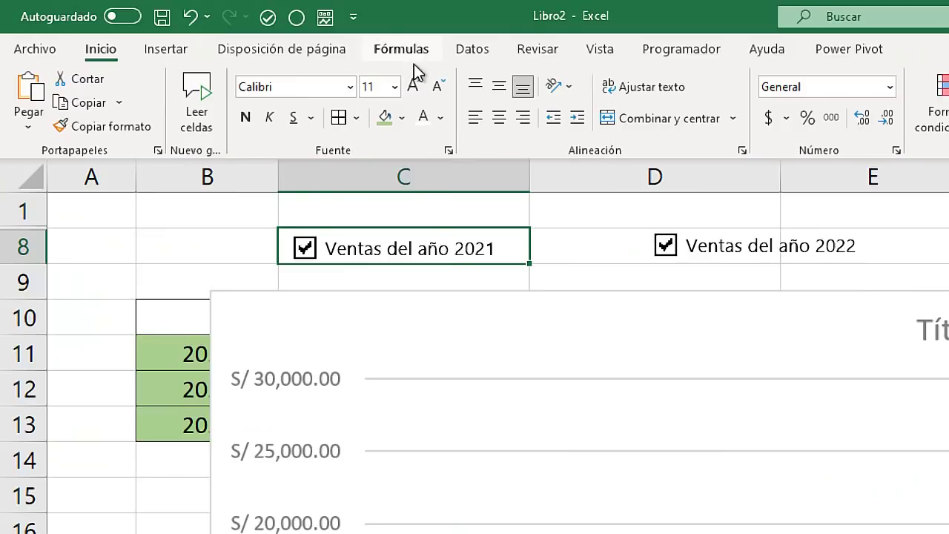
{"action": "left_click", "coordinate": [403, 121]}
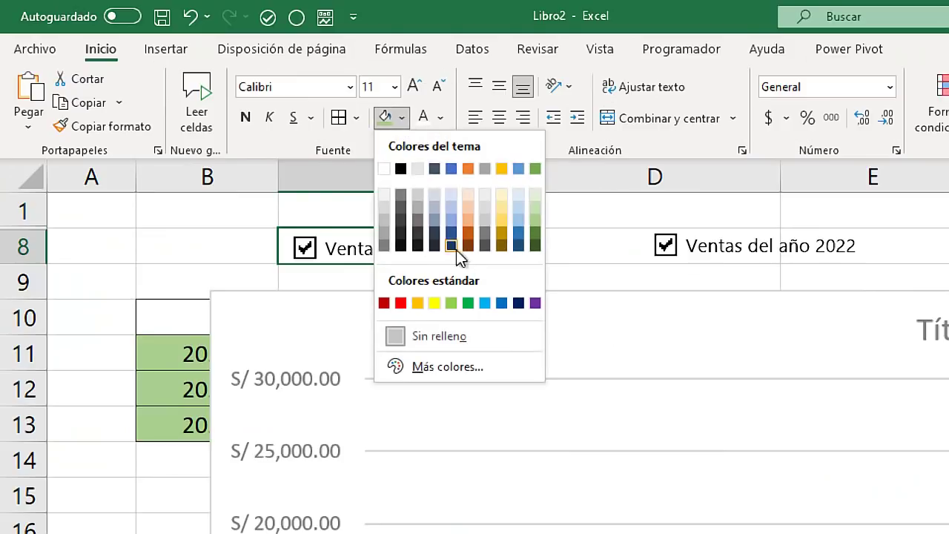
{"action": "left_click", "coordinate": [418, 304]}
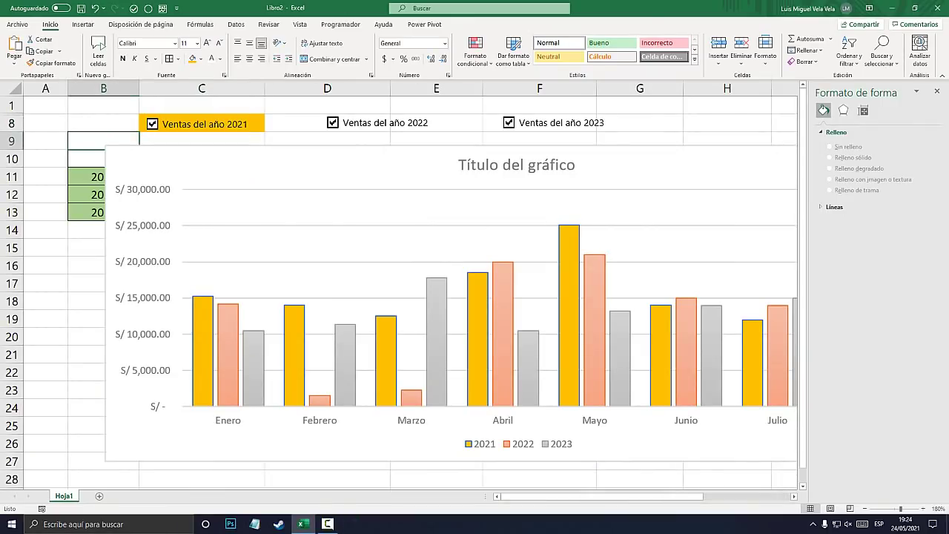
- Toggle the 2021 checkbox off and back on to test hiding the 2021 bars
{"action": "left_click", "coordinate": [152, 124]}
{"action": "left_click", "coordinate": [152, 124]}
{"action": "mouse_move", "coordinate": [230, 348]}
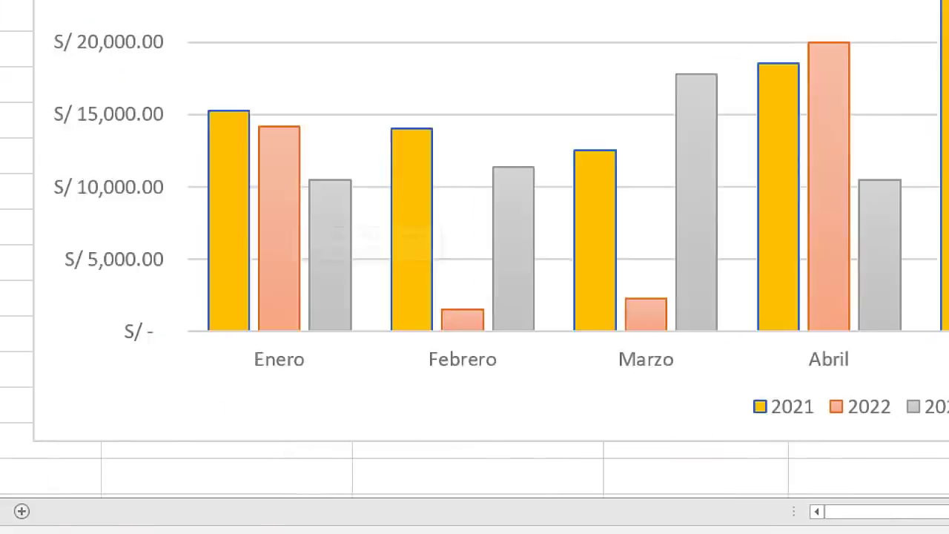
- Change the 2022 series fill to green in Dar formato a serie de datos > Relleno y línea
{"action": "left_click", "coordinate": [359, 251]}
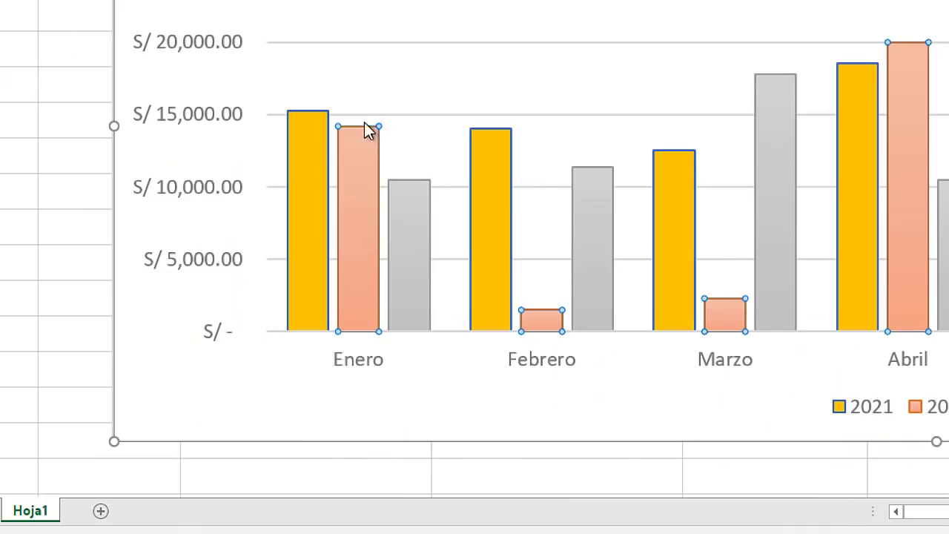
{"action": "right_click", "coordinate": [348, 186]}
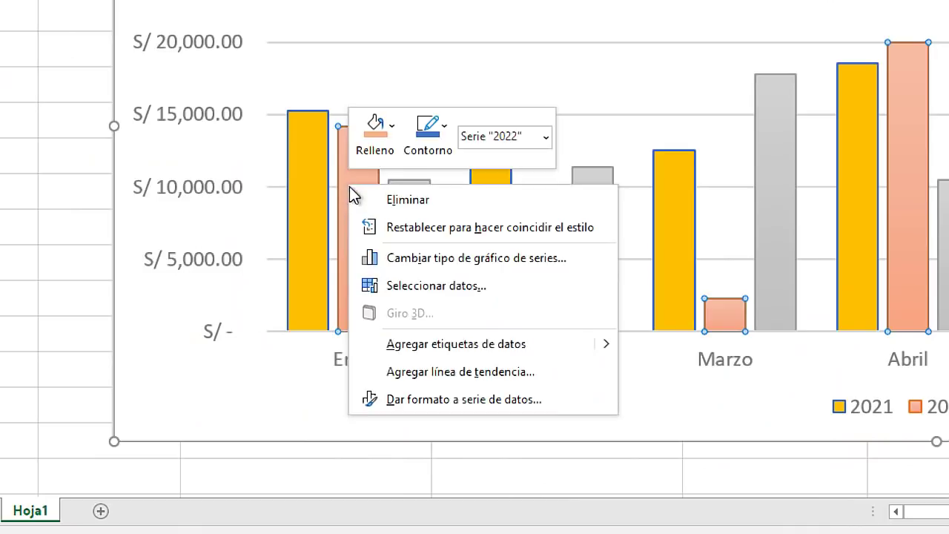
{"action": "left_click", "coordinate": [484, 400]}
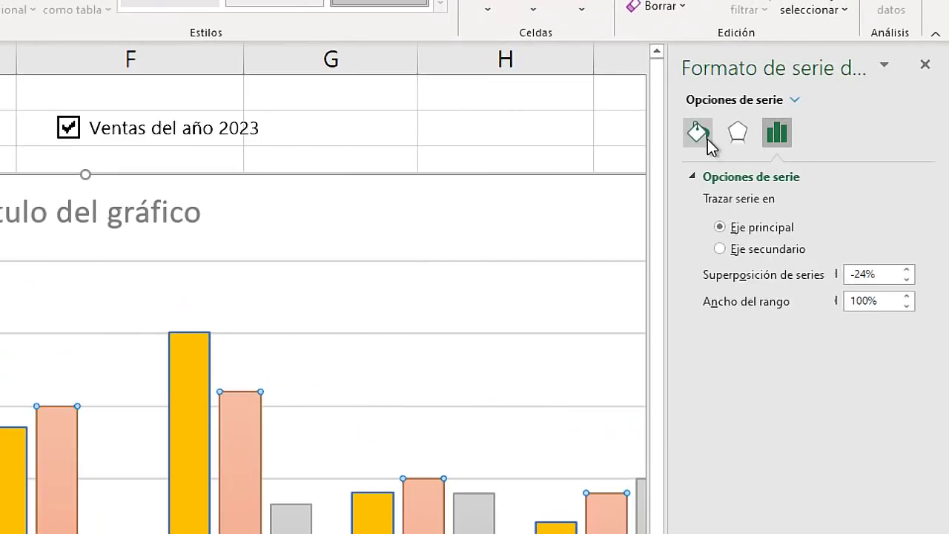
{"action": "left_click", "coordinate": [823, 125]}
{"action": "left_click", "coordinate": [901, 78]}
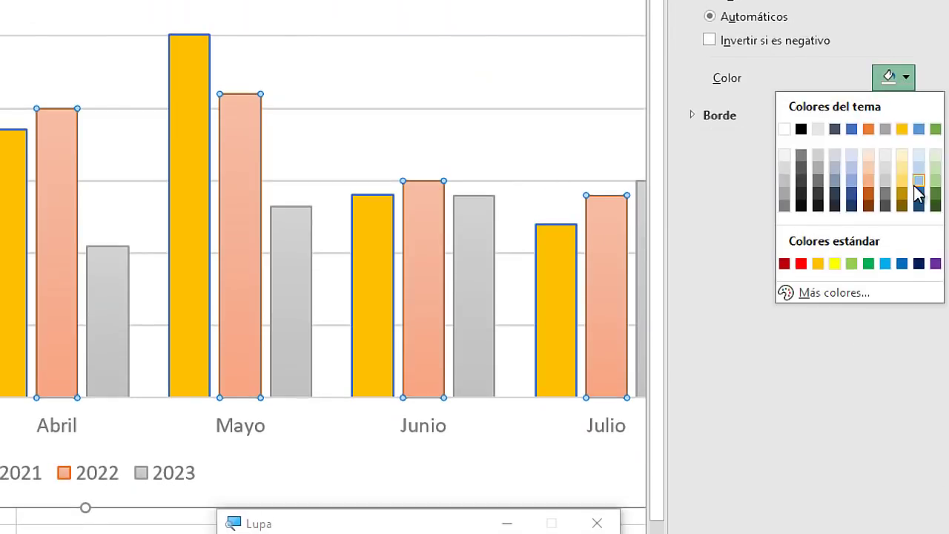
{"action": "left_click", "coordinate": [856, 264]}
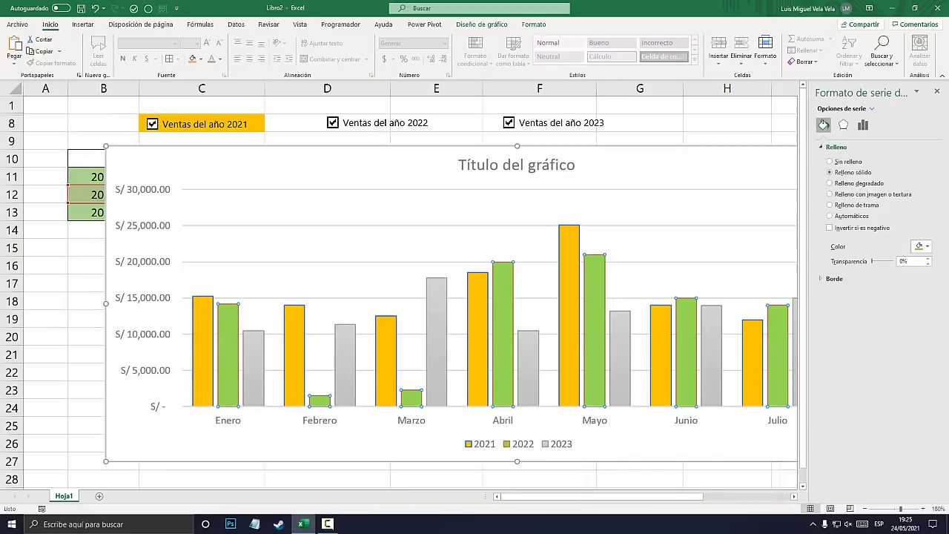
{"action": "left_click", "coordinate": [297, 124]}
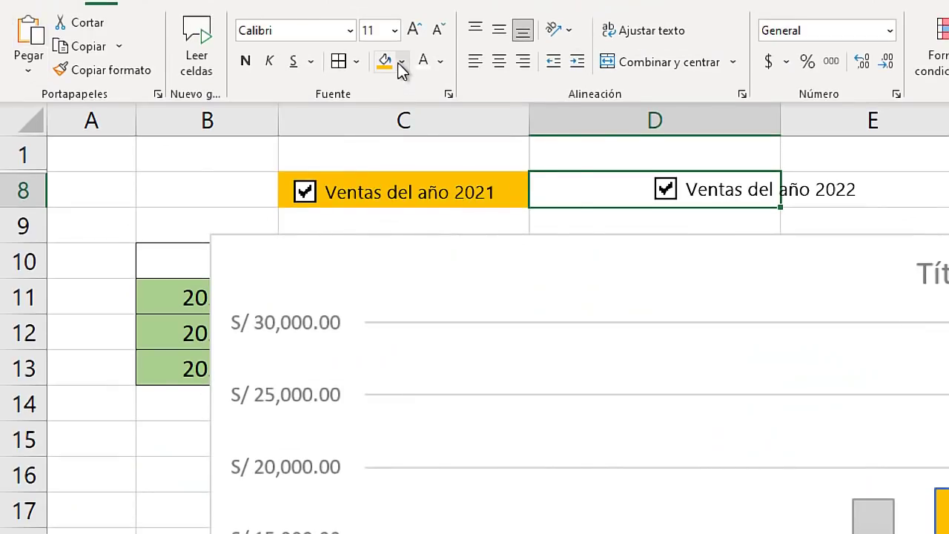
- Fill cell D8 green and shift the 2022 checkbox left inside it
{"action": "left_click", "coordinate": [400, 62]}
{"action": "left_click", "coordinate": [462, 248]}
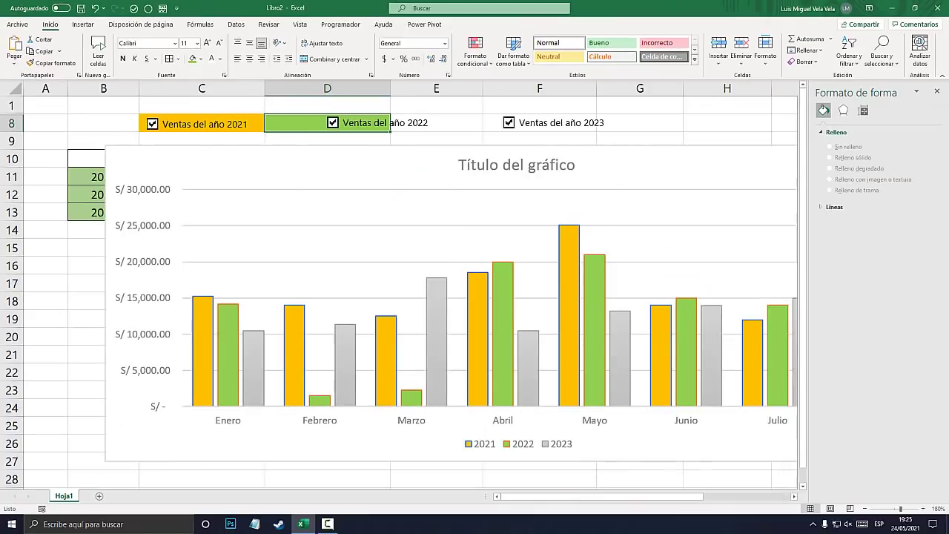
{"action": "left_click", "coordinate": [333, 122], "text": "ctrl"}
{"action": "mouse_move", "coordinate": [333, 122]}
{"action": "left_mouse_down"}
{"action": "mouse_move", "coordinate": [290, 123]}
{"action": "mouse_move", "coordinate": [335, 123]}
{"action": "left_mouse_up"}
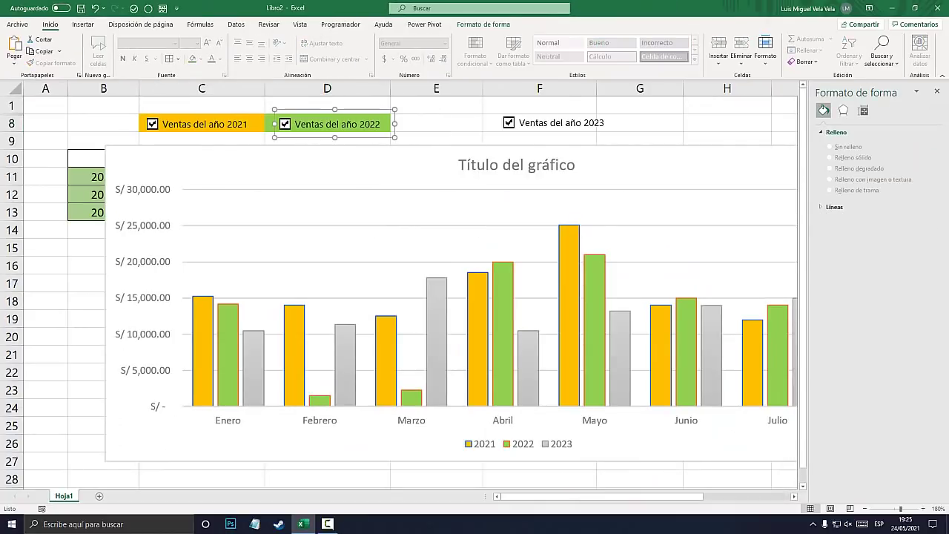
- Give cell E8 a grey fill matching the 2023 bars
{"action": "left_click", "coordinate": [345, 356]}
{"action": "key", "text": "super+plus"}
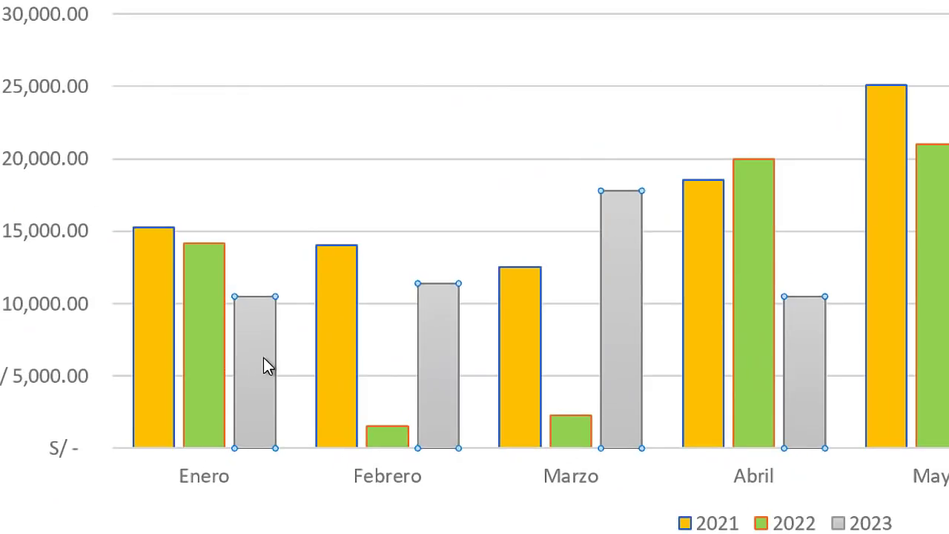
{"action": "key", "text": "super+Escape"}
{"action": "key", "text": "Escape"}
{"action": "key", "text": "Escape"}
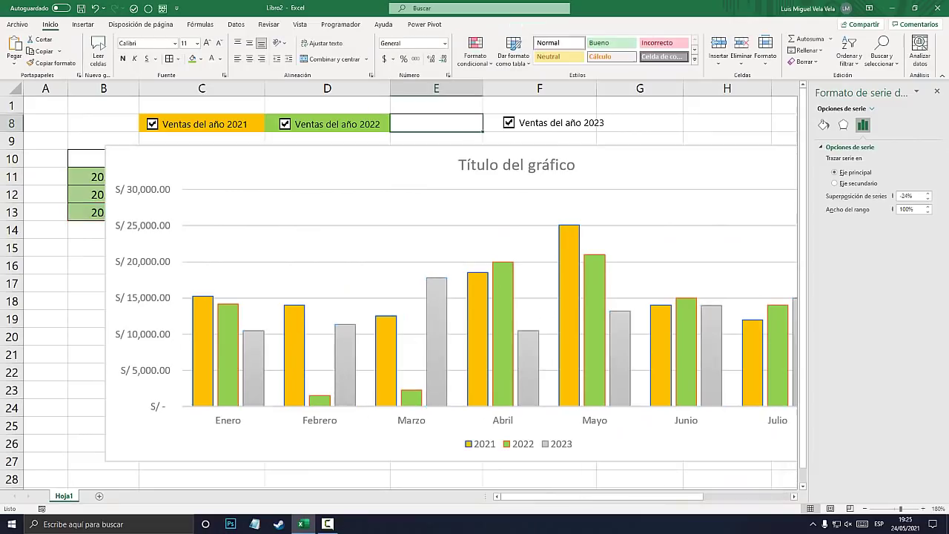
{"action": "left_click", "coordinate": [201, 58]}
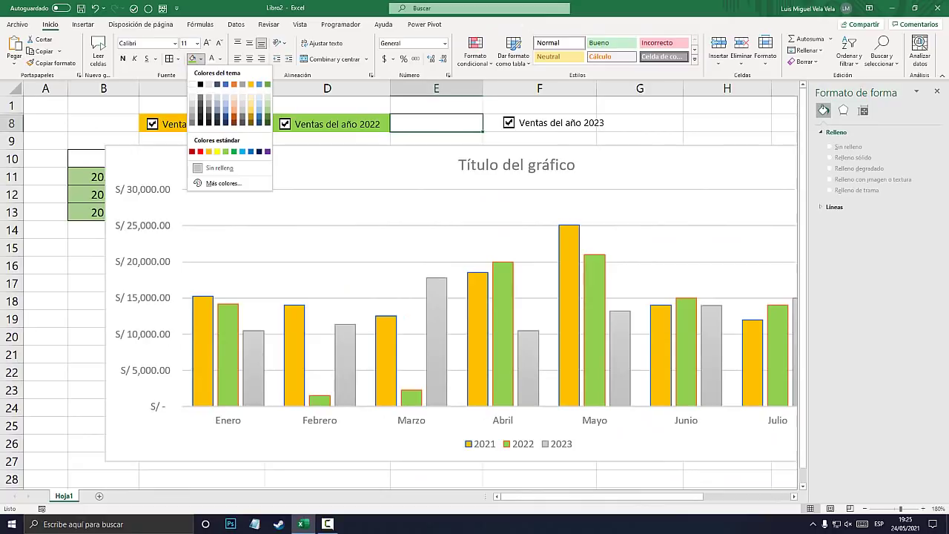
{"action": "key", "text": "Return"}
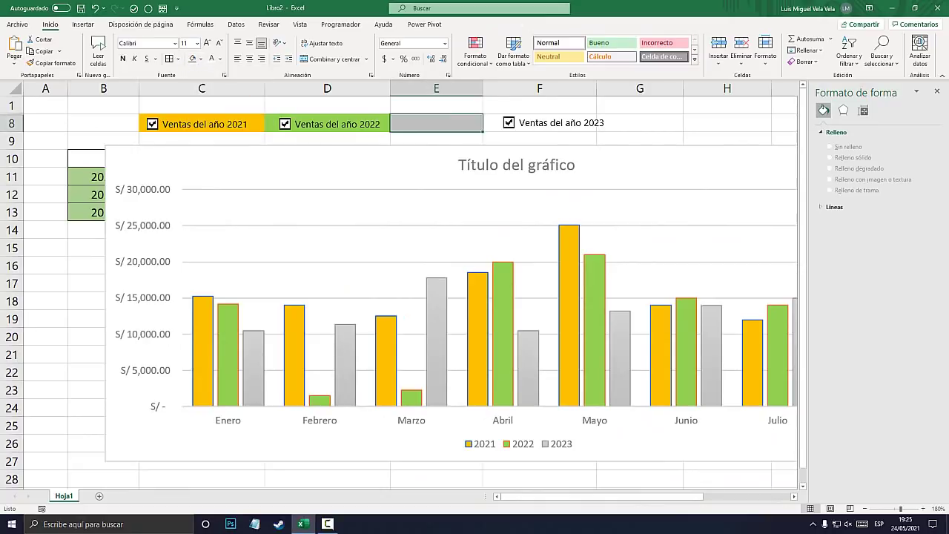
- Move the 'Ventas del año 2023' checkbox into grey cell E8
{"action": "left_click", "coordinate": [559, 122], "text": "ctrl"}
{"action": "left_click_drag", "start_coordinate": [445, 119], "coordinate": [447, 124]}
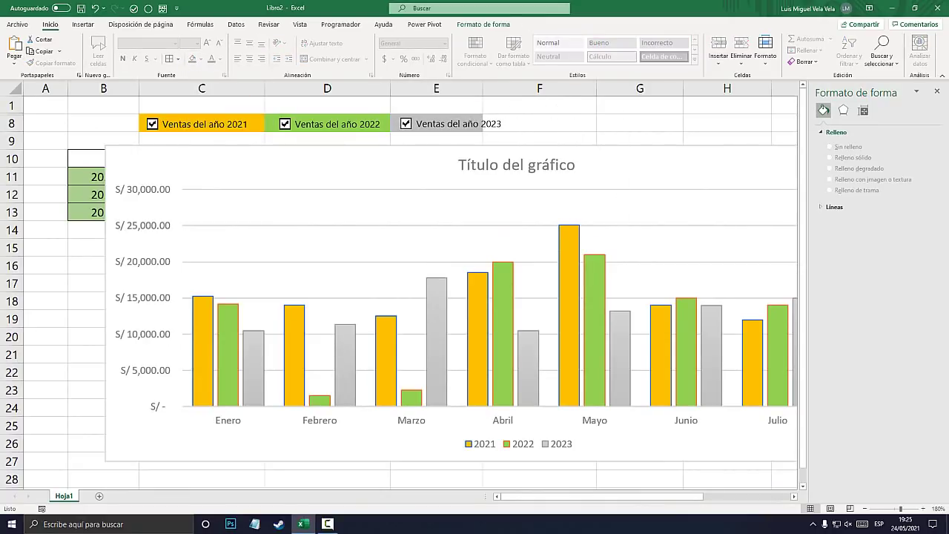
{"action": "left_click_drag", "start_coordinate": [483, 88], "coordinate": [520, 88]}
{"action": "left_click", "coordinate": [563, 123]}
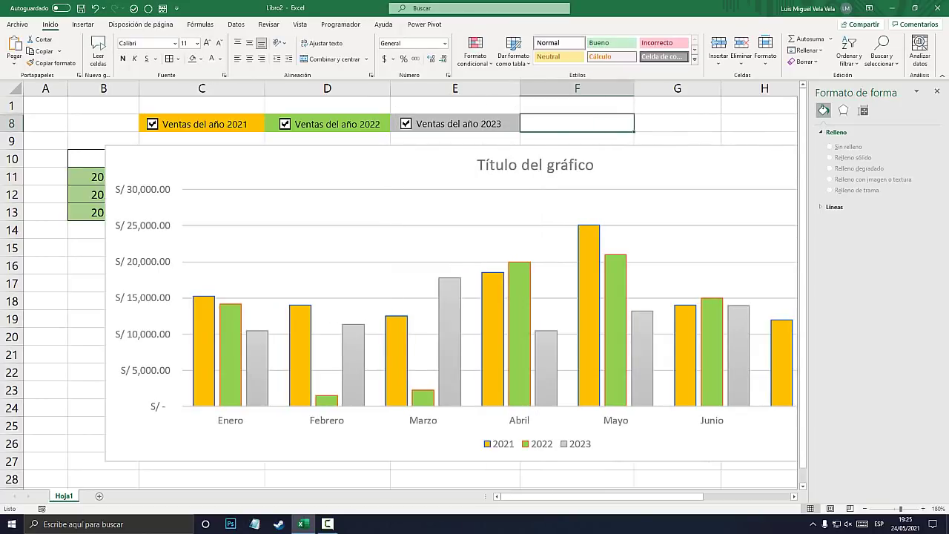
- Make row 8 taller and nudge all three checkboxes together to mid-row
{"action": "left_click_drag", "start_coordinate": [12, 132], "coordinate": [12, 151]}
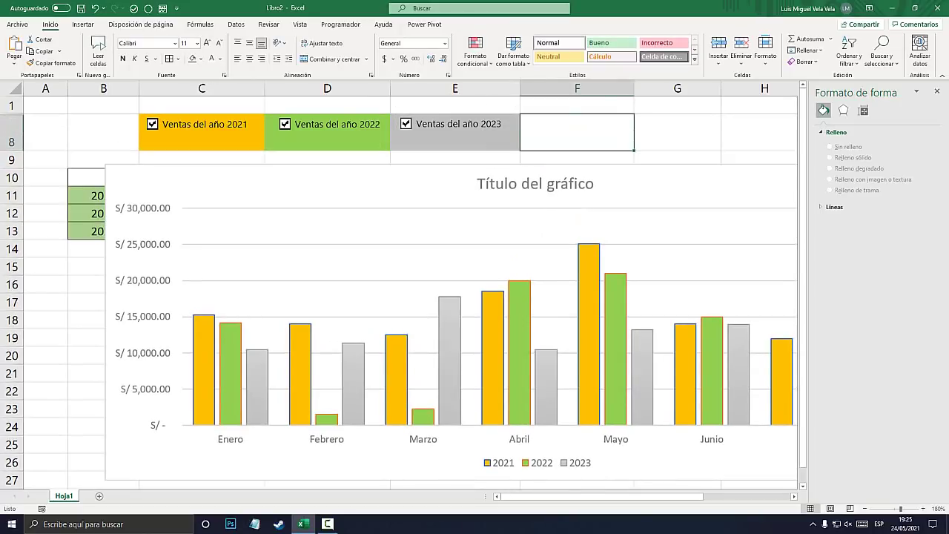
{"action": "right_click", "coordinate": [213, 123]}
{"action": "key", "text": "Escape"}
{"action": "left_click", "coordinate": [326, 124], "text": "ctrl"}
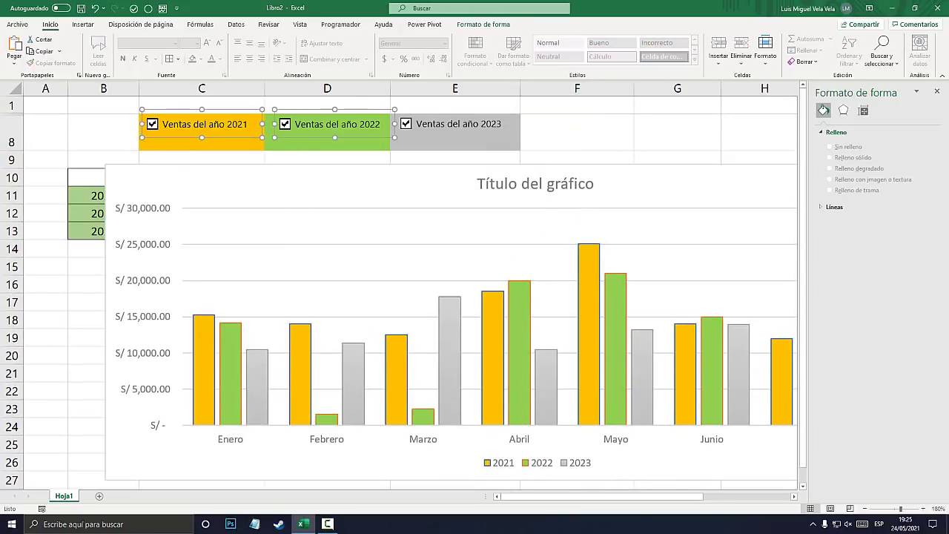
{"action": "left_click", "coordinate": [456, 124], "text": "ctrl"}
{"action": "key", "text": "Down"}
{"action": "key", "text": "Down"}
{"action": "key", "text": "Down"}
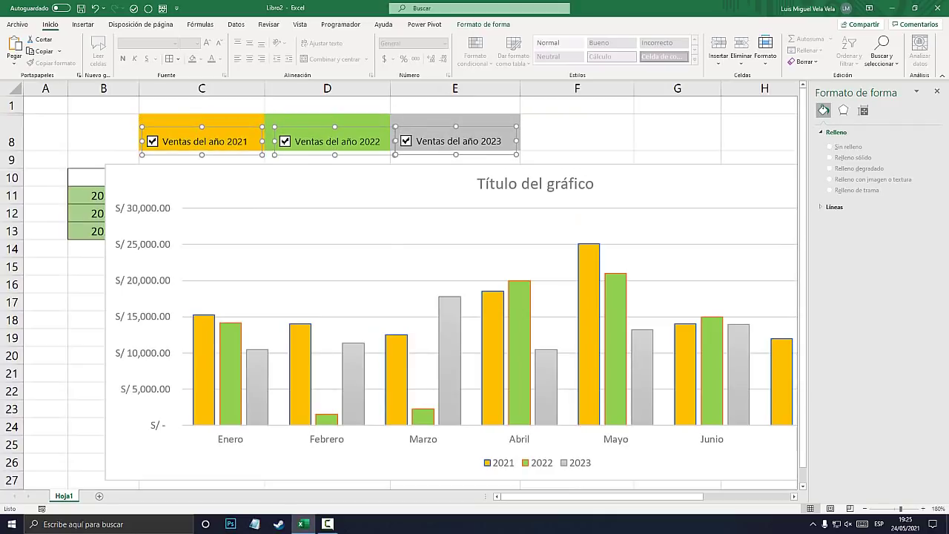
{"action": "key", "text": "Up"}
{"action": "key", "text": "Up"}
{"action": "key", "text": "Up"}
{"action": "key", "text": "Up"}
{"action": "key", "text": "Up"}
{"action": "left_click", "coordinate": [577, 132]}
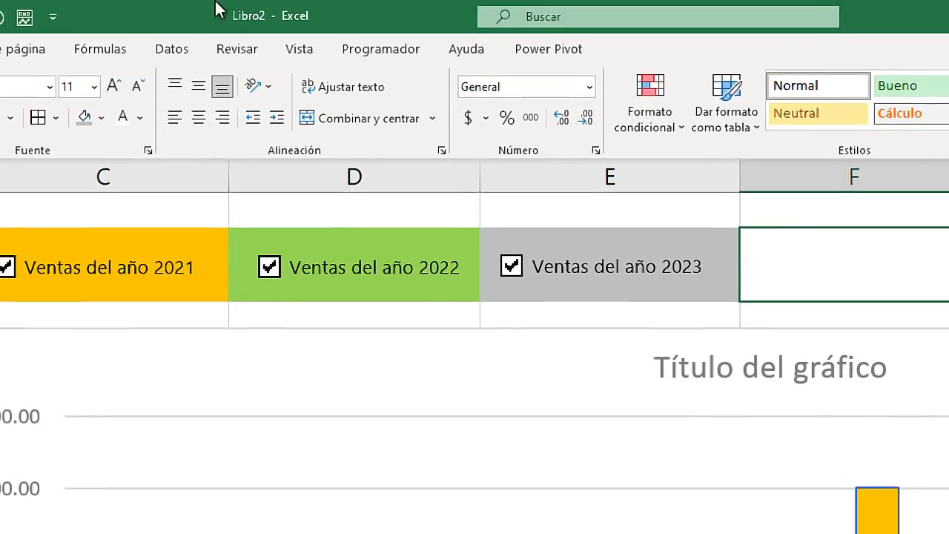
- Turn off Líneas de cuadrícula on the Vista tab
{"action": "left_click", "coordinate": [300, 27]}
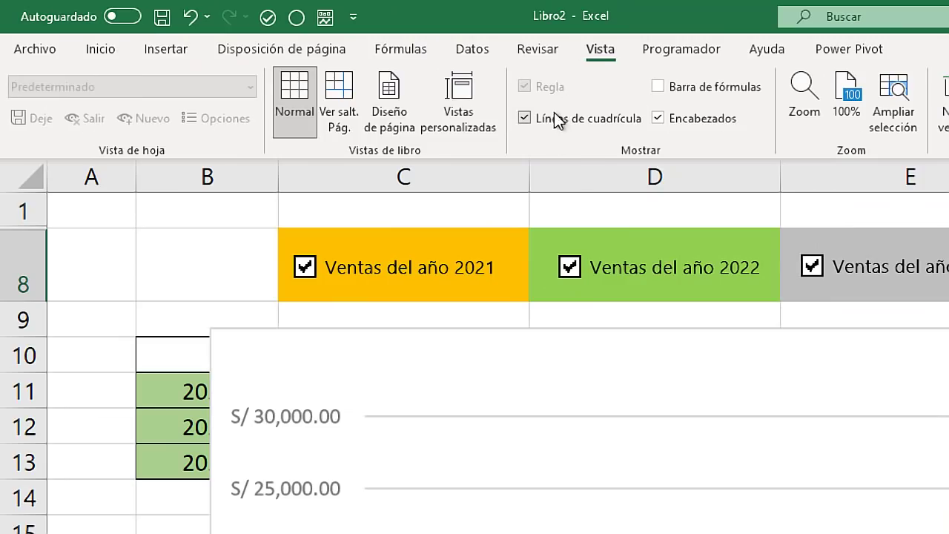
{"action": "left_click", "coordinate": [501, 110]}
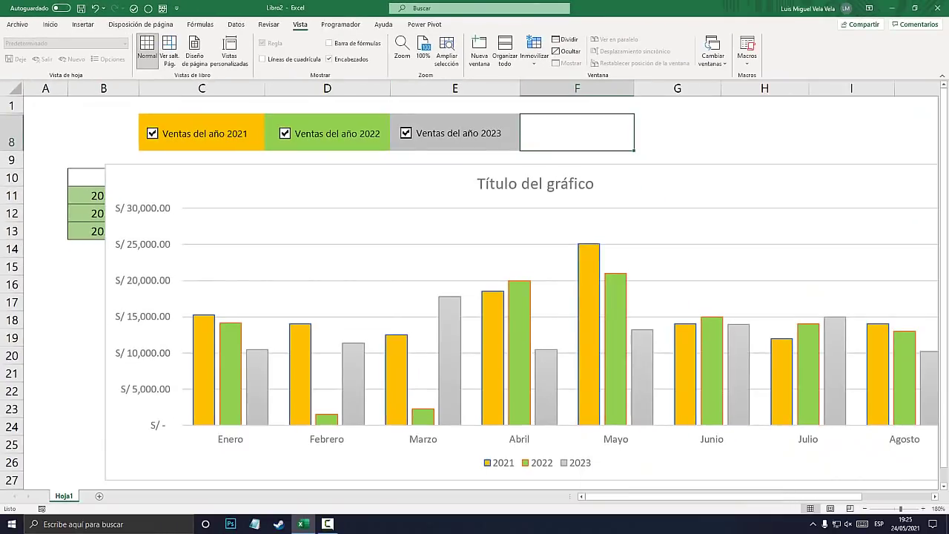
{"action": "left_click", "coordinate": [103, 132]}
- Toggle the 2022 and 2023 checkboxes off and on to test their bars
{"action": "left_click", "coordinate": [285, 134]}
{"action": "left_click", "coordinate": [284, 133]}
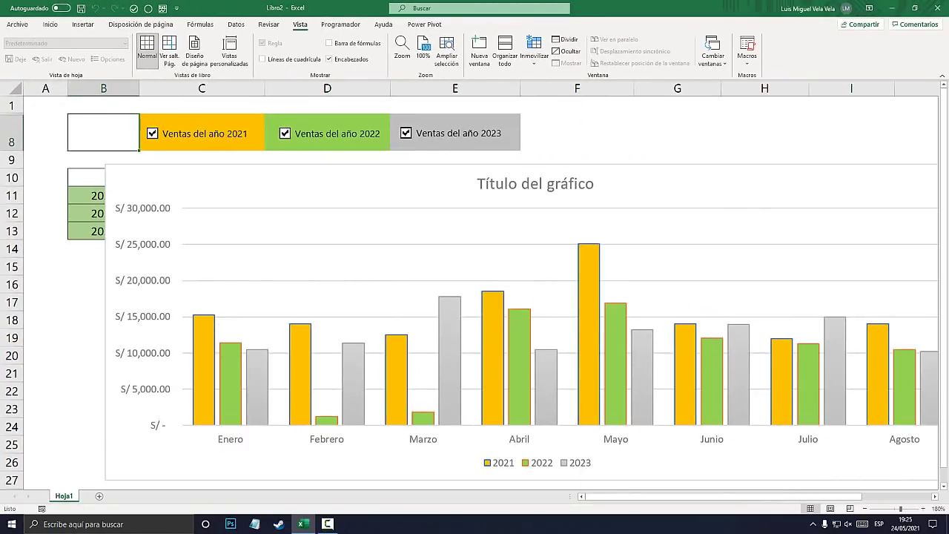
{"action": "left_click", "coordinate": [406, 133]}
{"action": "left_click", "coordinate": [406, 133]}
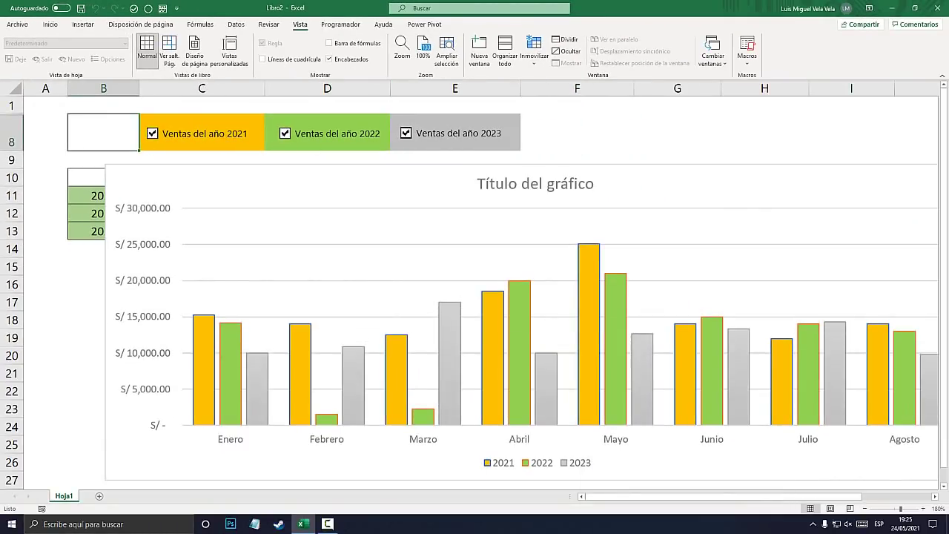
{"action": "left_click", "coordinate": [444, 178]}
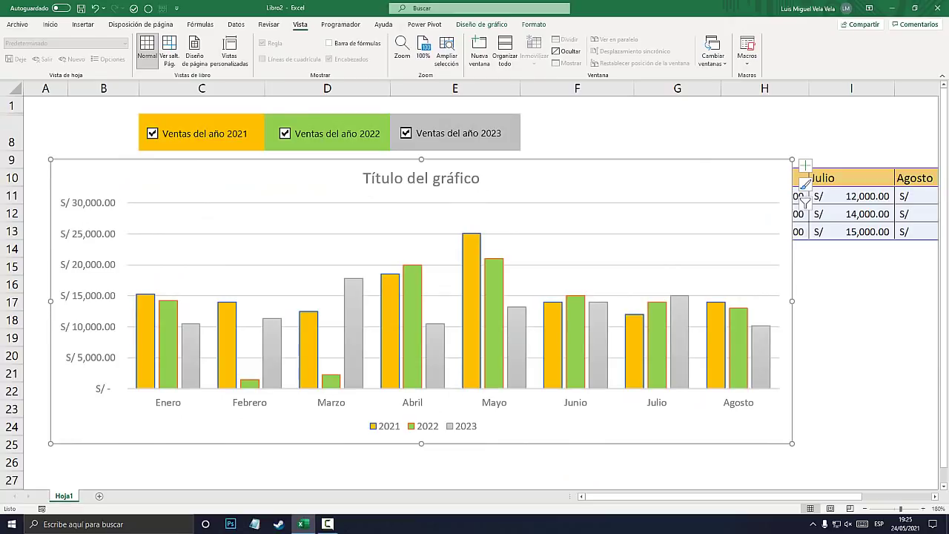
- Add a blank Hoja2 sheet and return to Hoja1
{"action": "left_click", "coordinate": [99, 496]}
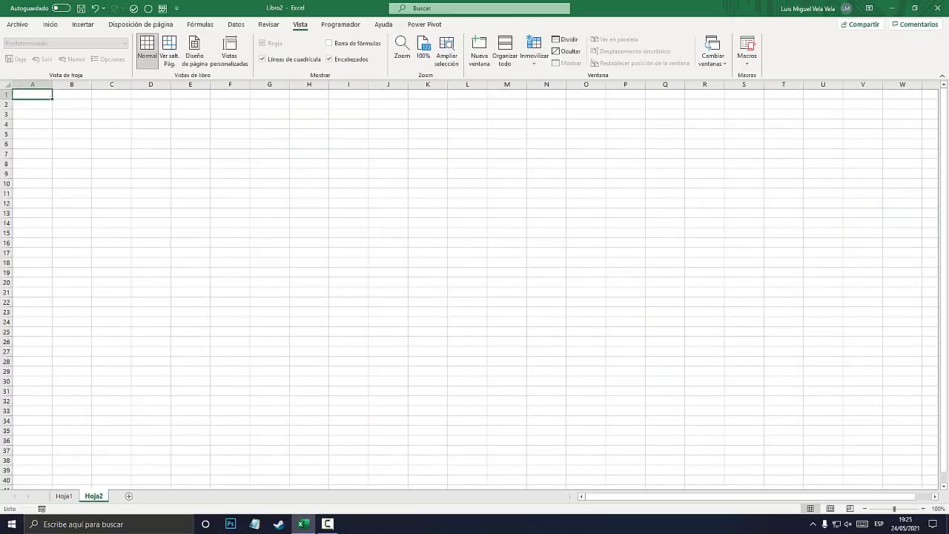
{"action": "left_click", "coordinate": [64, 496]}
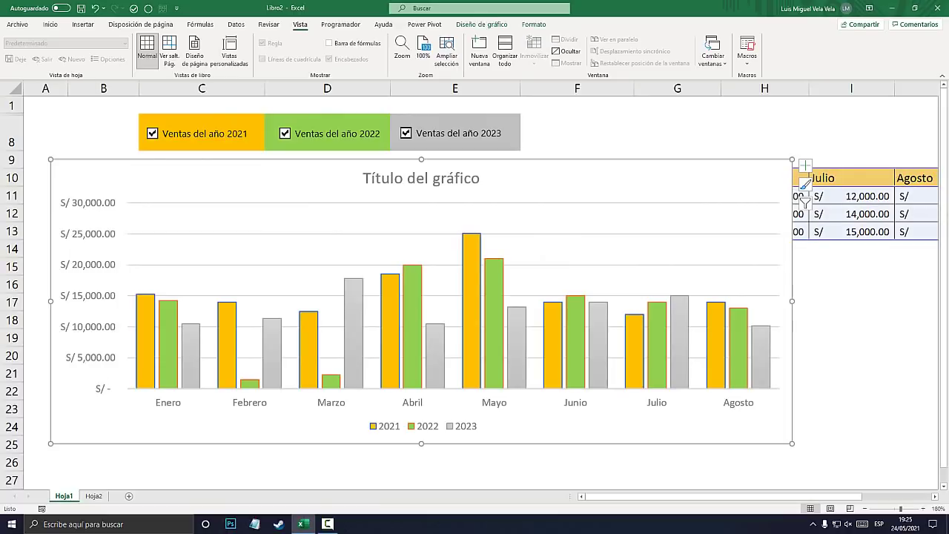
{"action": "left_click", "coordinate": [577, 132]}
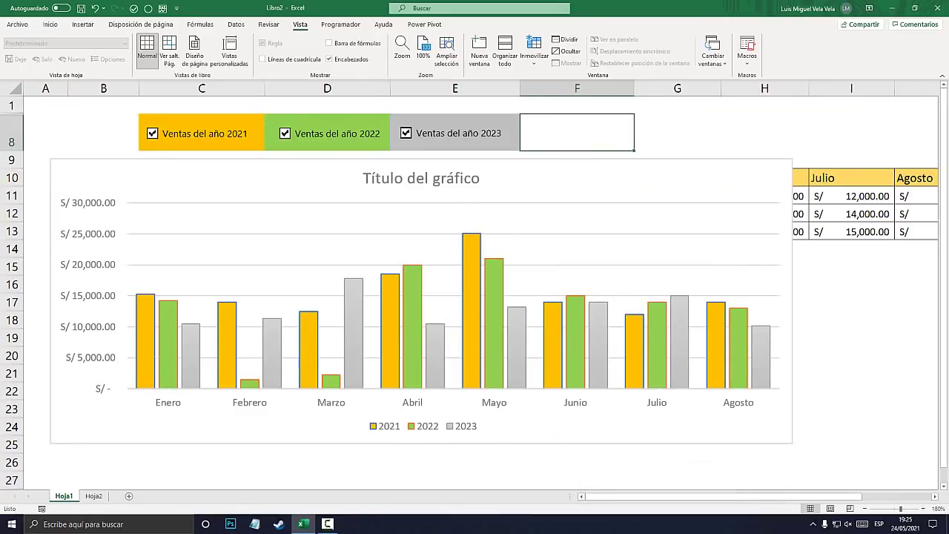
- Toggle 2022 and 2023 off and back on, then move the chart below the sales table
{"action": "left_click", "coordinate": [285, 133]}
{"action": "left_click", "coordinate": [285, 133]}
{"action": "left_click", "coordinate": [406, 133]}
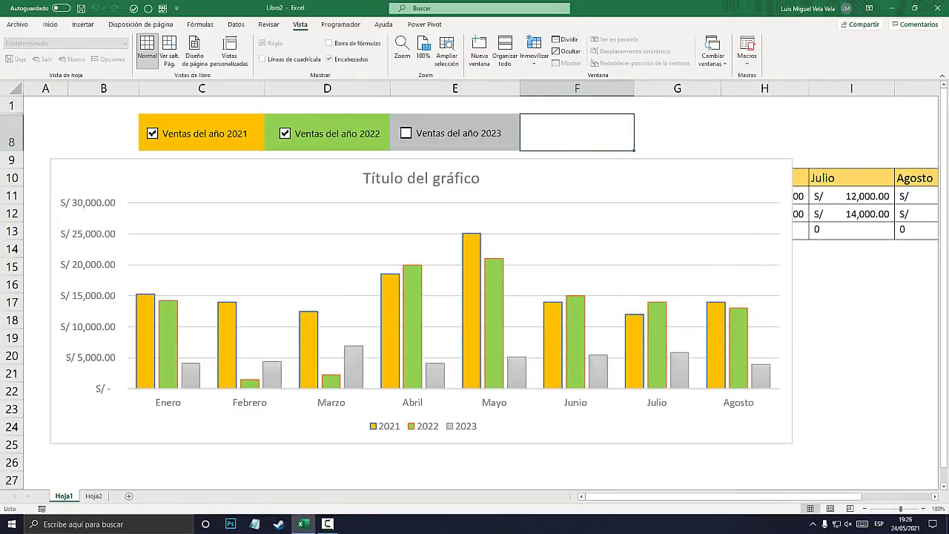
{"action": "left_click", "coordinate": [285, 133]}
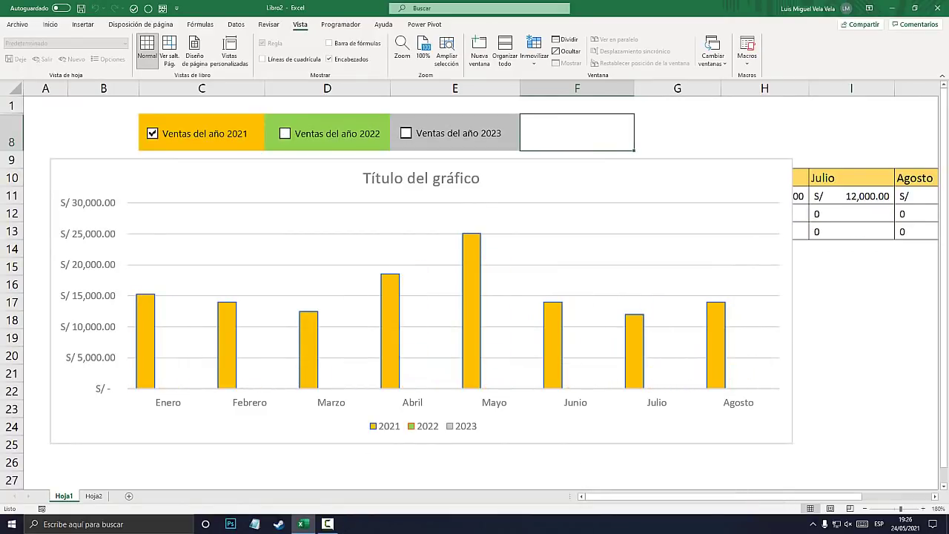
{"action": "left_click", "coordinate": [285, 134]}
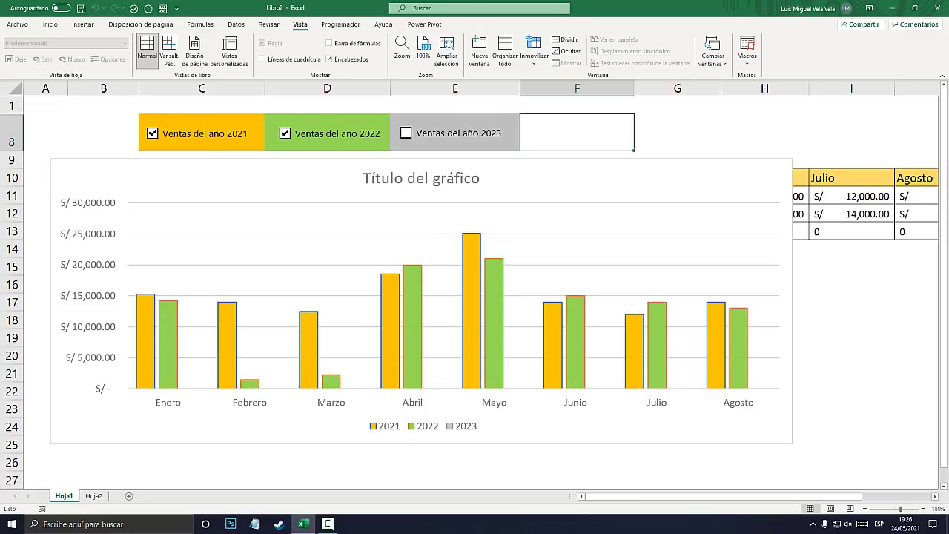
{"action": "left_click", "coordinate": [406, 133]}
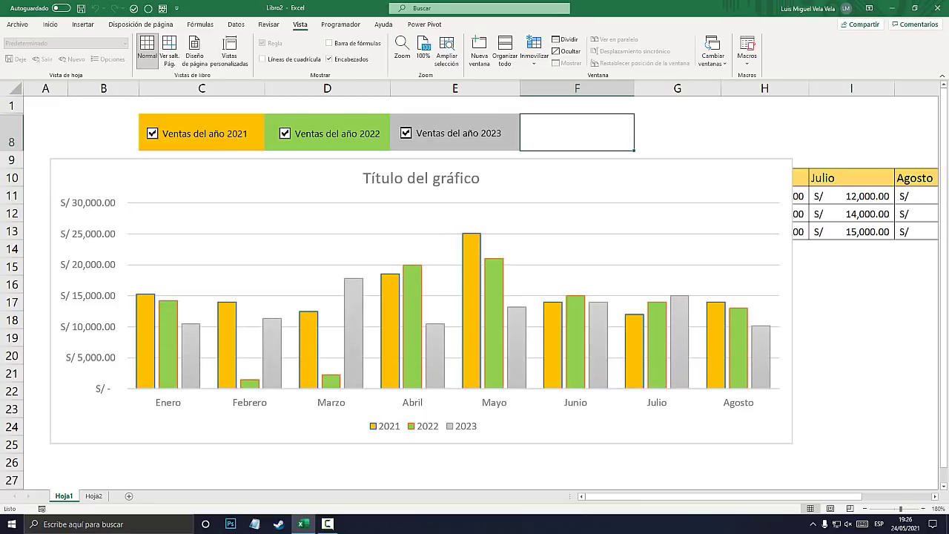
{"action": "left_click_drag", "start_coordinate": [421, 296], "coordinate": [453, 428]}
{"action": "left_click", "coordinate": [201, 266]}
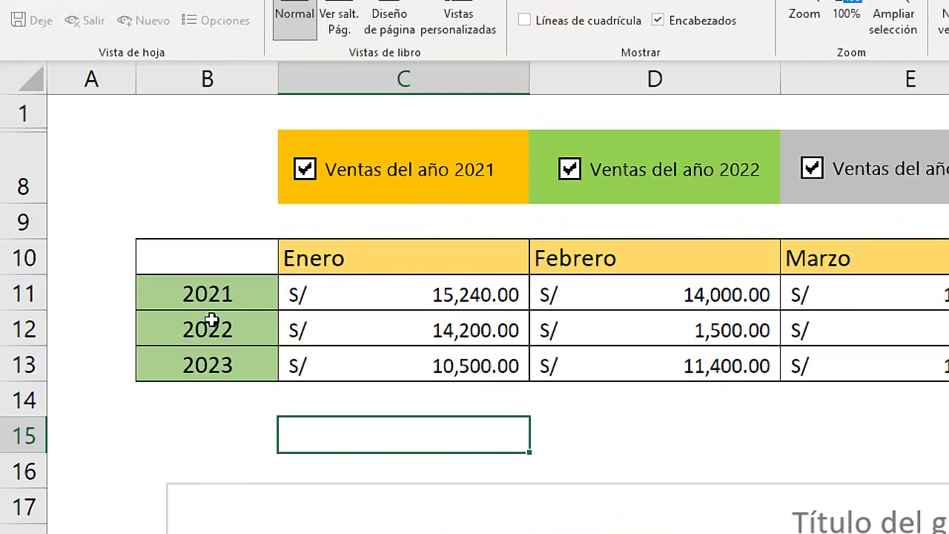
- Check cells B11 and B12, then drag the chart back up beneath the checkboxes
{"action": "left_click", "coordinate": [272, 302]}
{"action": "left_click", "coordinate": [259, 335]}
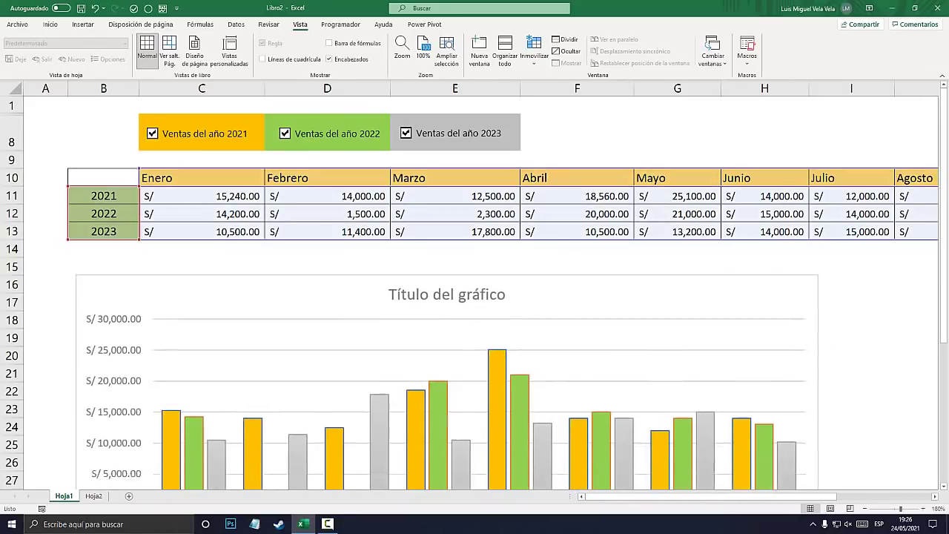
{"action": "left_click_drag", "start_coordinate": [455, 310], "coordinate": [435, 190]}
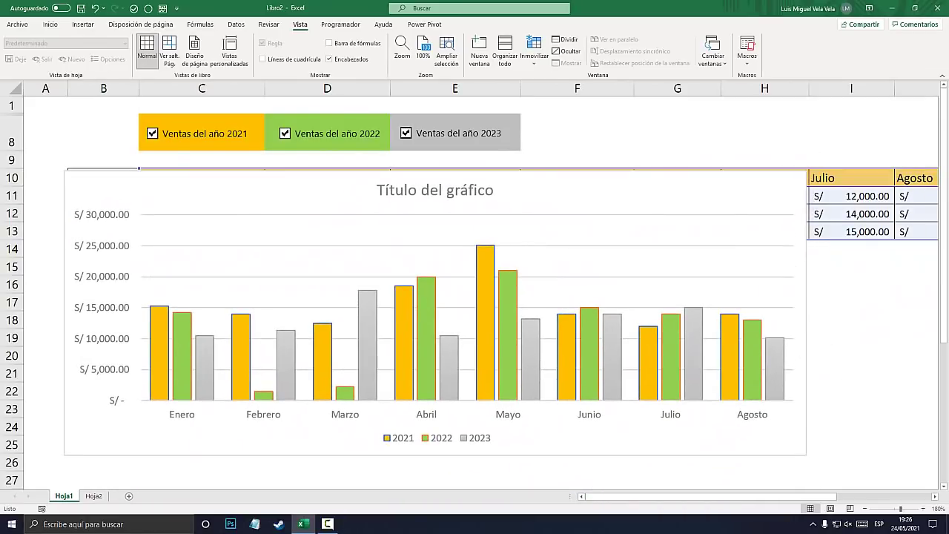